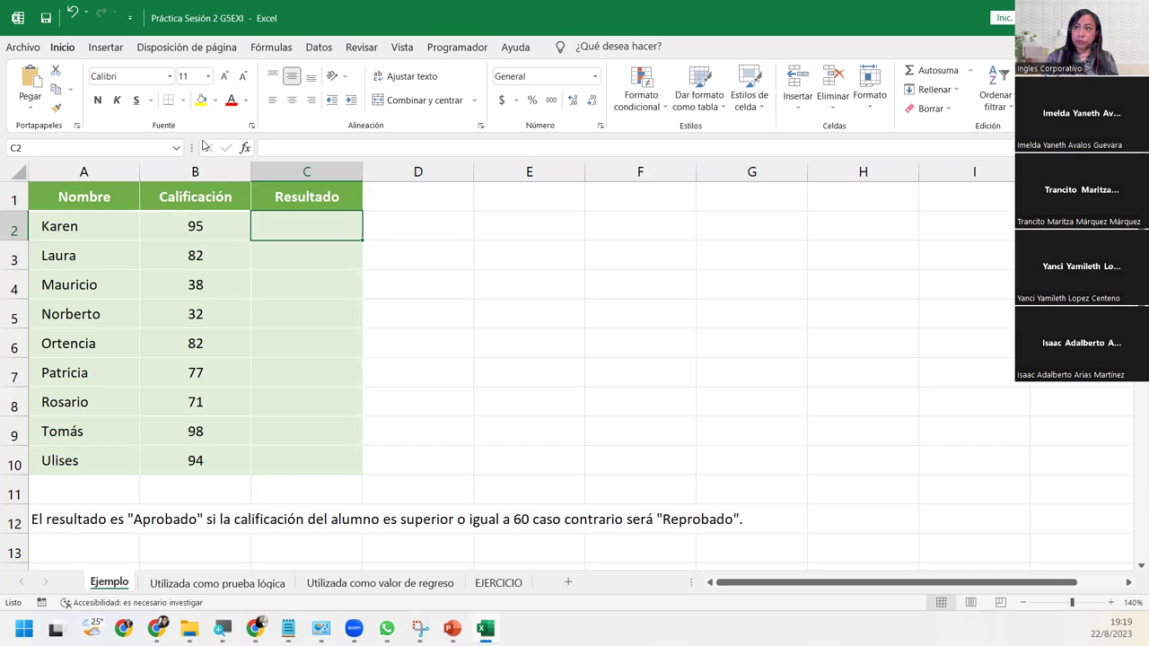
{"action": "left_click", "coordinate": [208, 201]}
{"action": "left_click", "coordinate": [302, 220]}
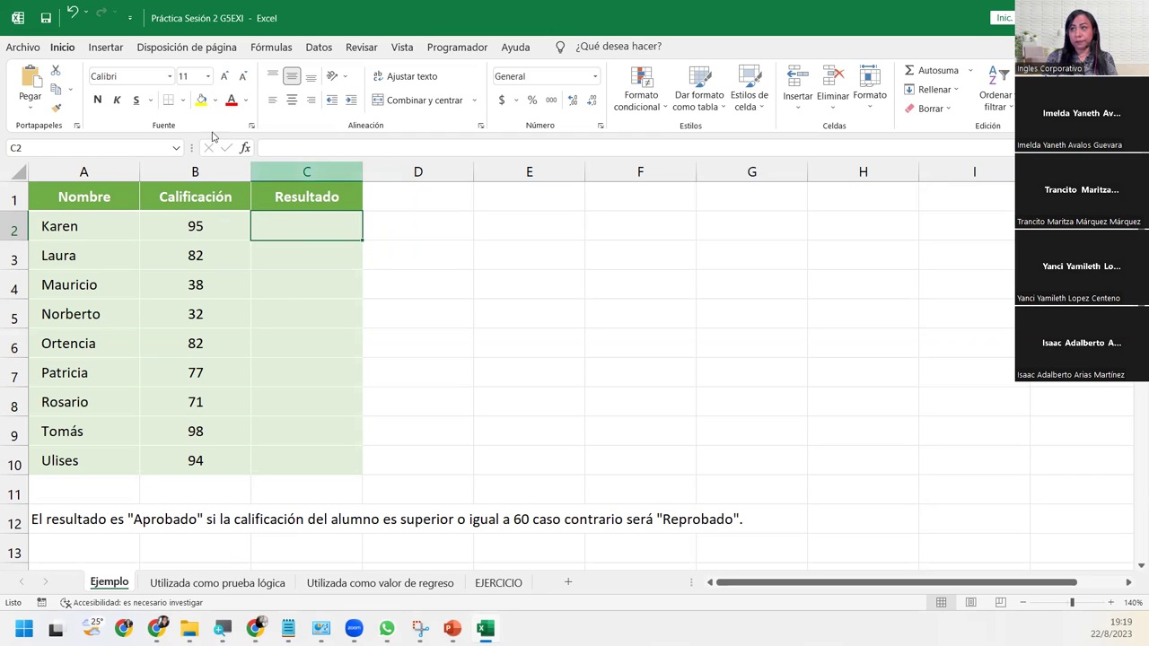
{"action": "left_click", "coordinate": [267, 47]}
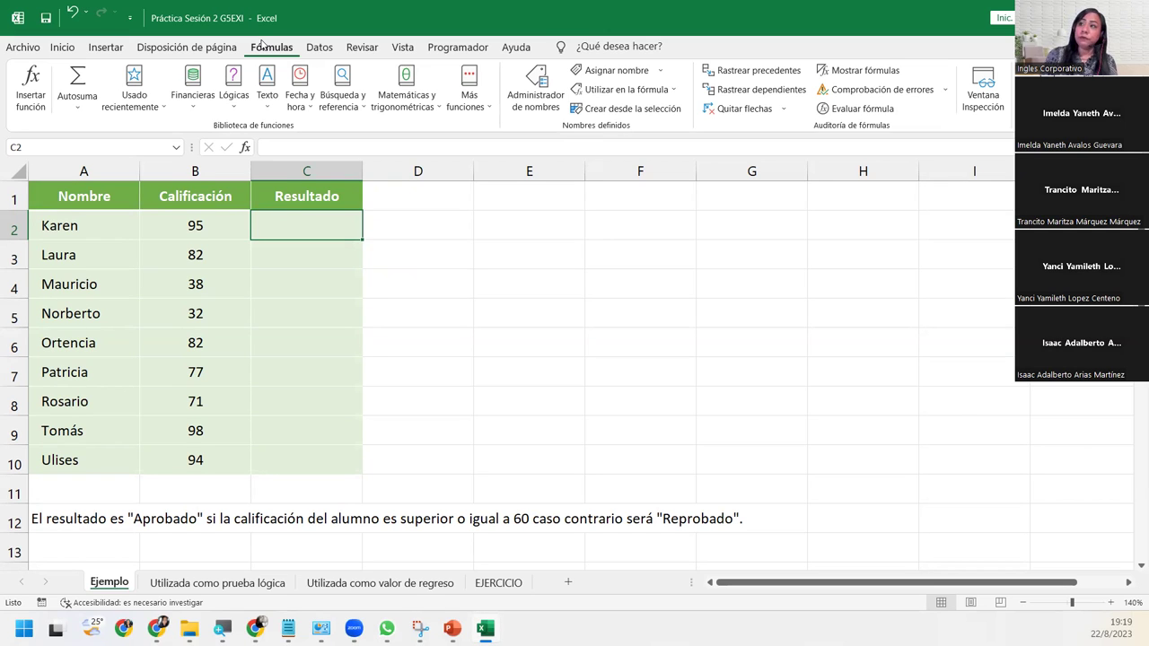
{"action": "left_click", "coordinate": [235, 106]}
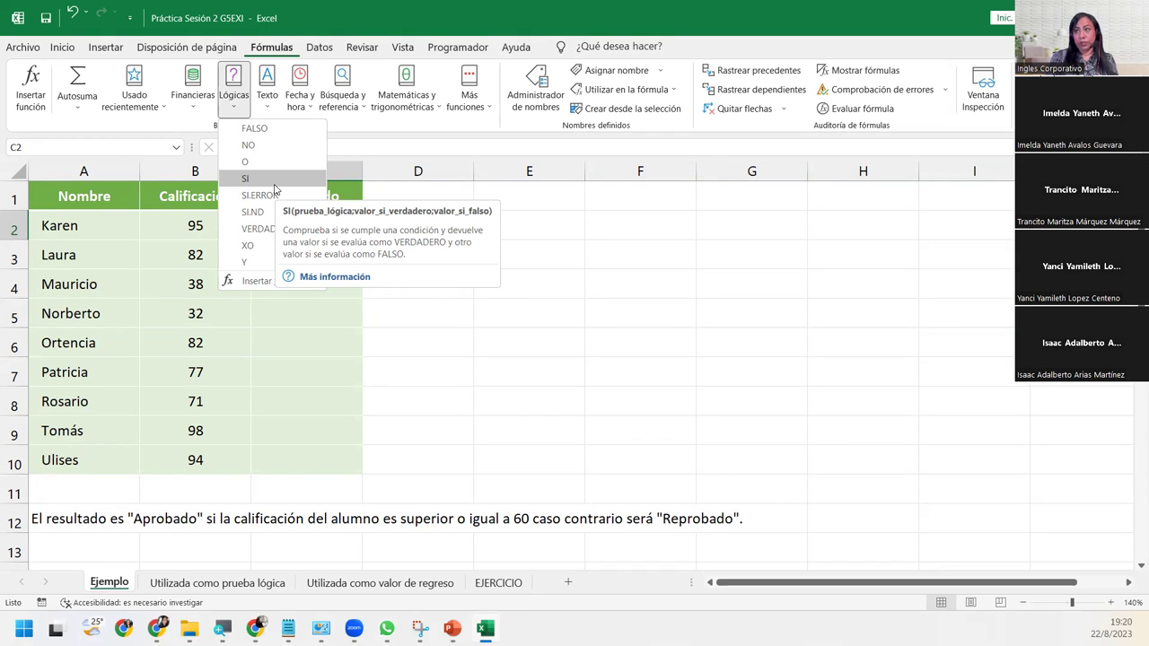
{"action": "left_click", "coordinate": [245, 179]}
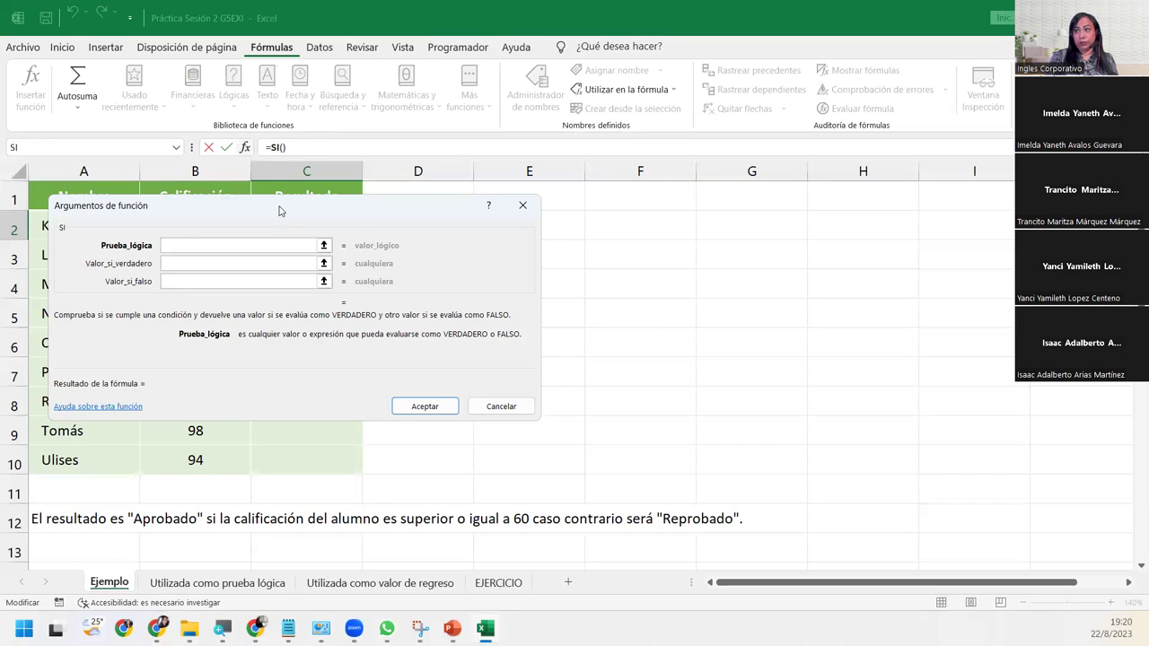
{"action": "left_click_drag", "start_coordinate": [284, 211], "coordinate": [605, 213]}
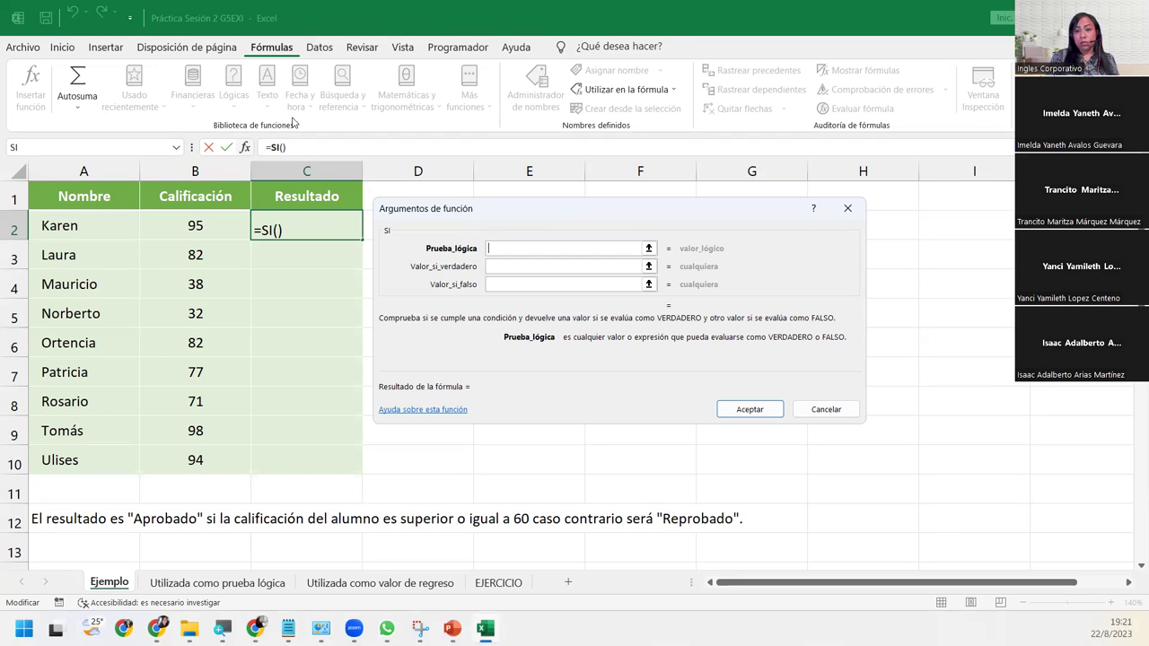
{"action": "left_click", "coordinate": [847, 208]}
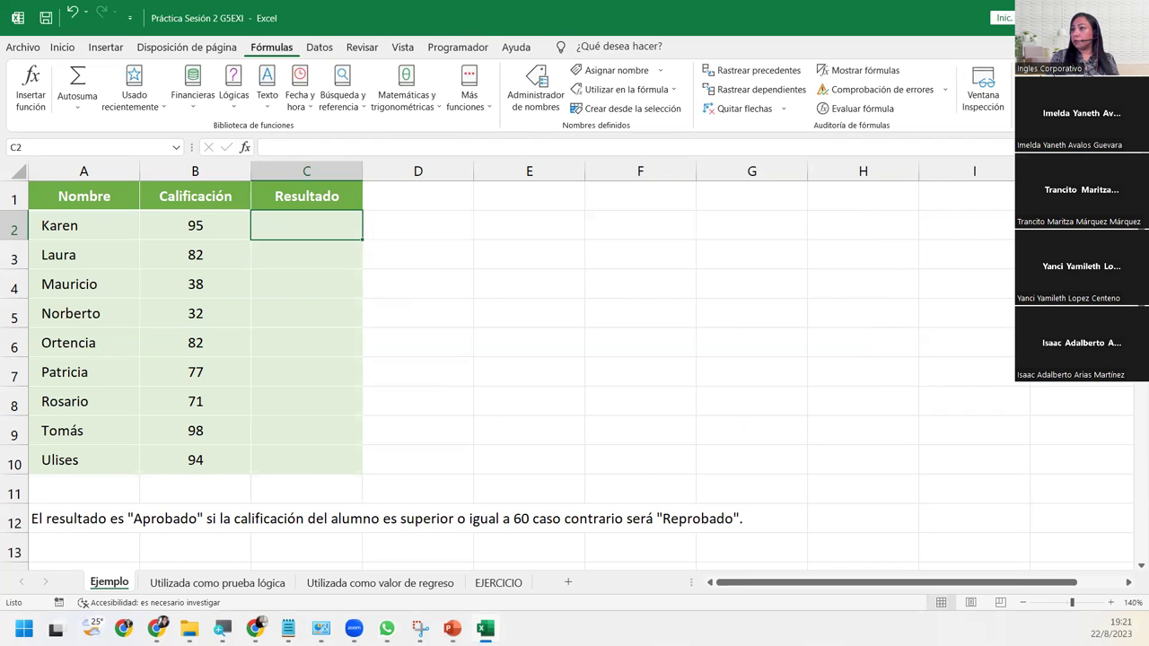
{"action": "key", "text": "alt+Tab"}
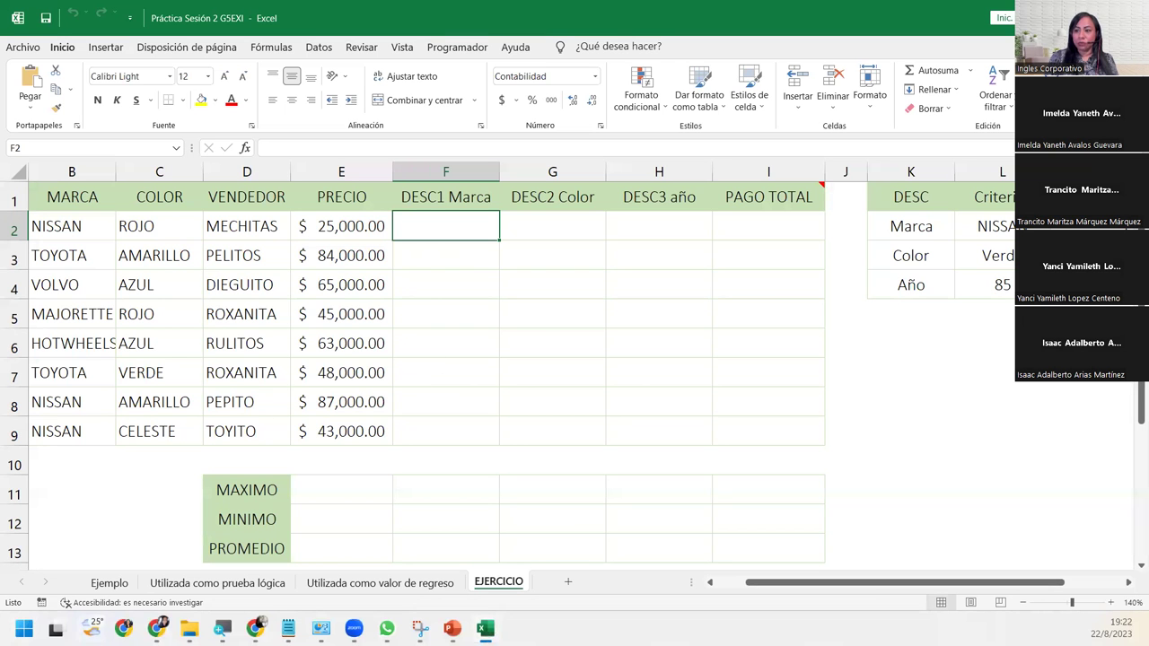
On the Ejemplo sheet, insert the logical function SI in cell C2 with the logical test B2>=60
{"action": "left_click", "coordinate": [109, 584]}
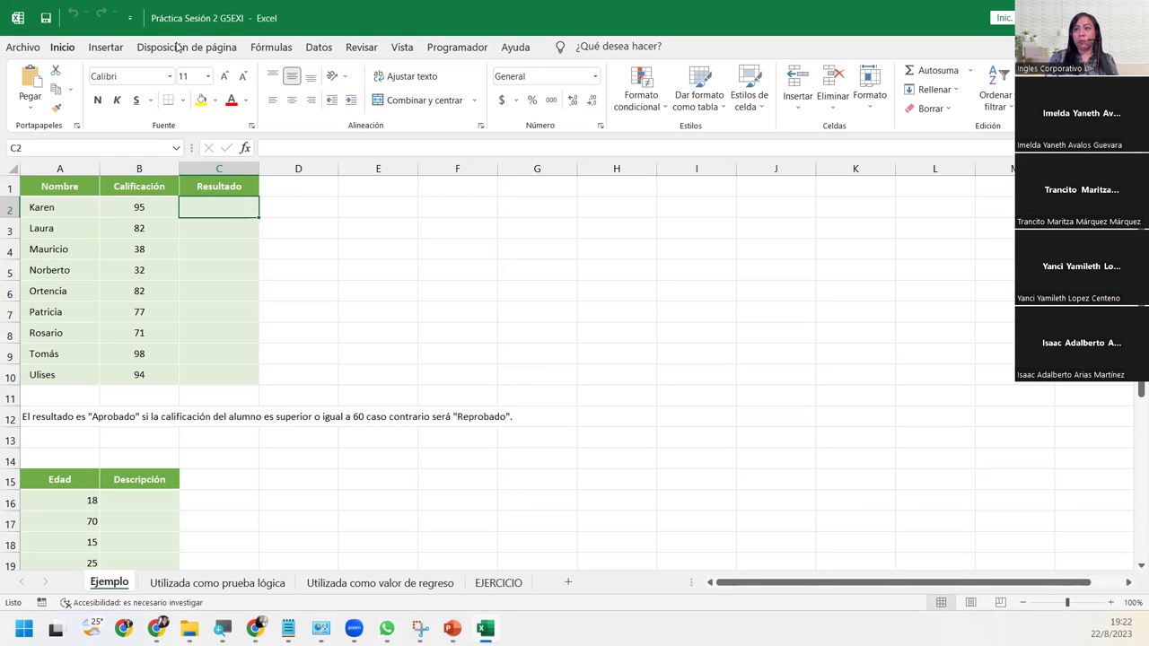
{"action": "left_click", "coordinate": [281, 47]}
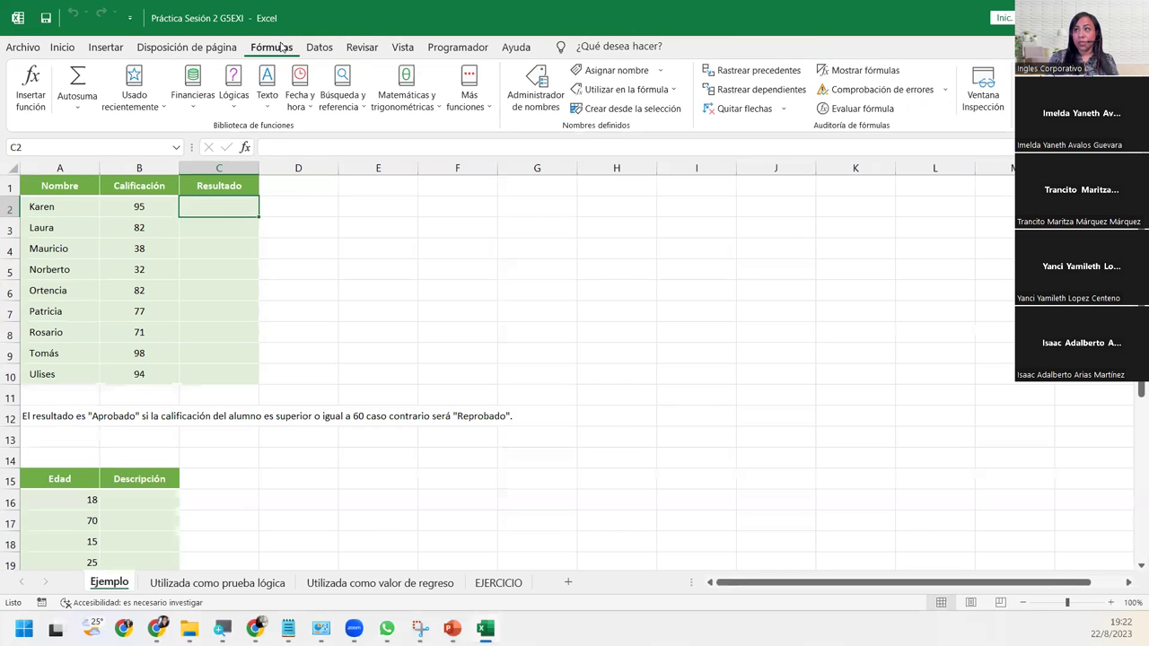
{"action": "left_click", "coordinate": [231, 109]}
{"action": "left_click", "coordinate": [258, 177]}
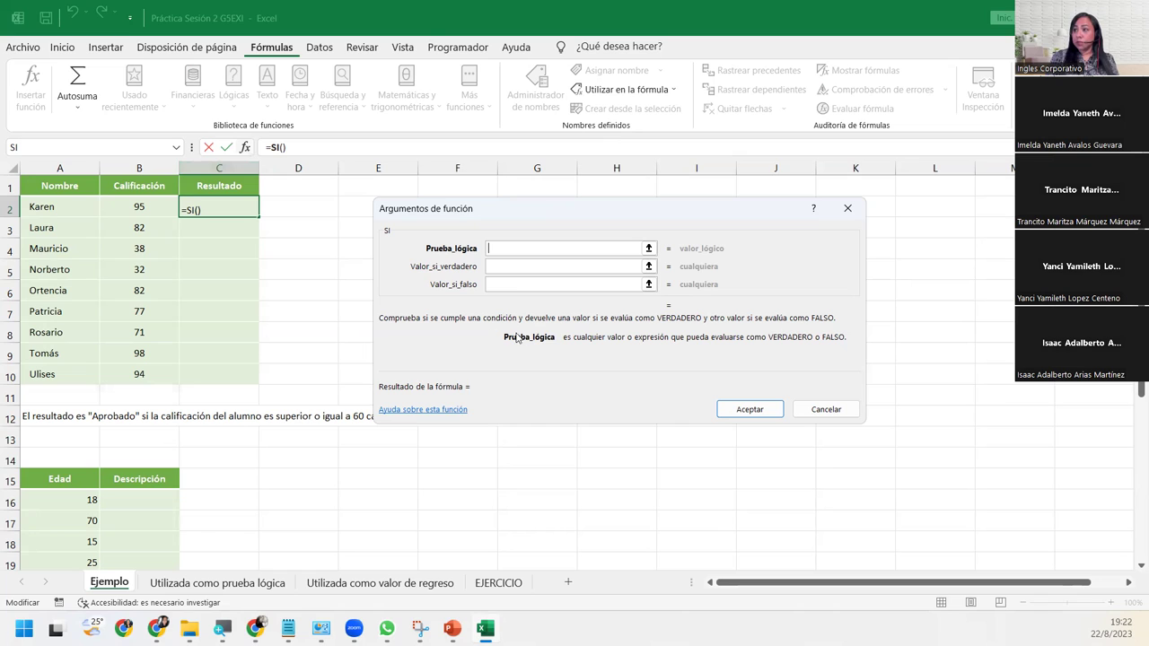
{"action": "left_click_drag", "start_coordinate": [413, 216], "coordinate": [316, 200]}
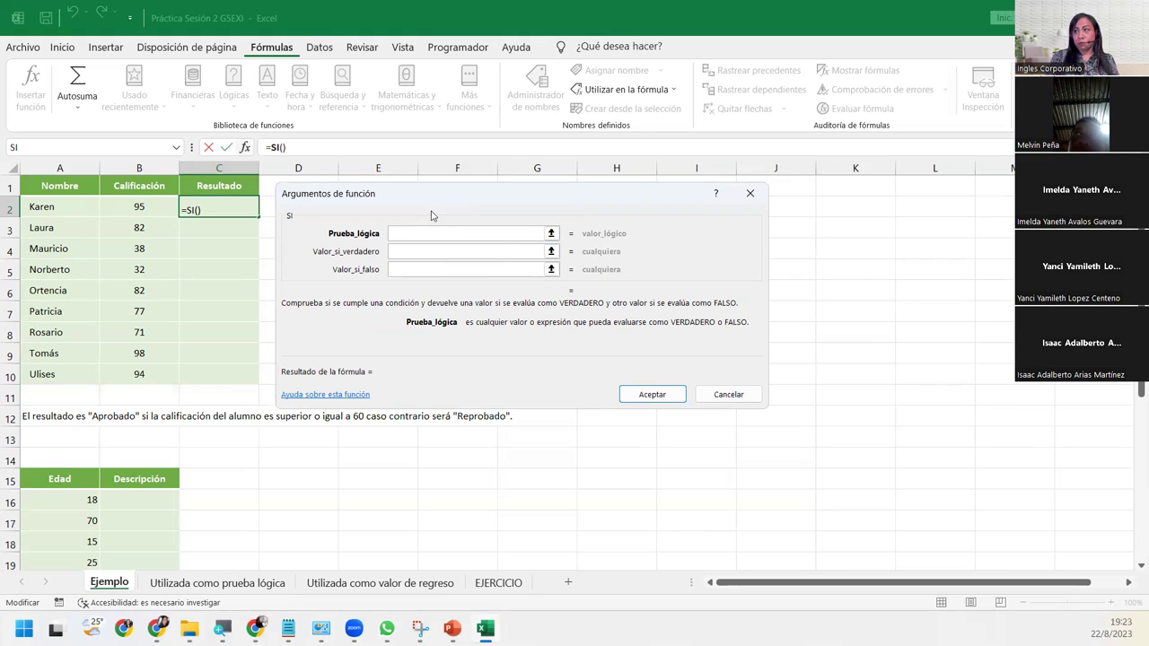
{"action": "left_click_drag", "start_coordinate": [431, 193], "coordinate": [431, 186]}
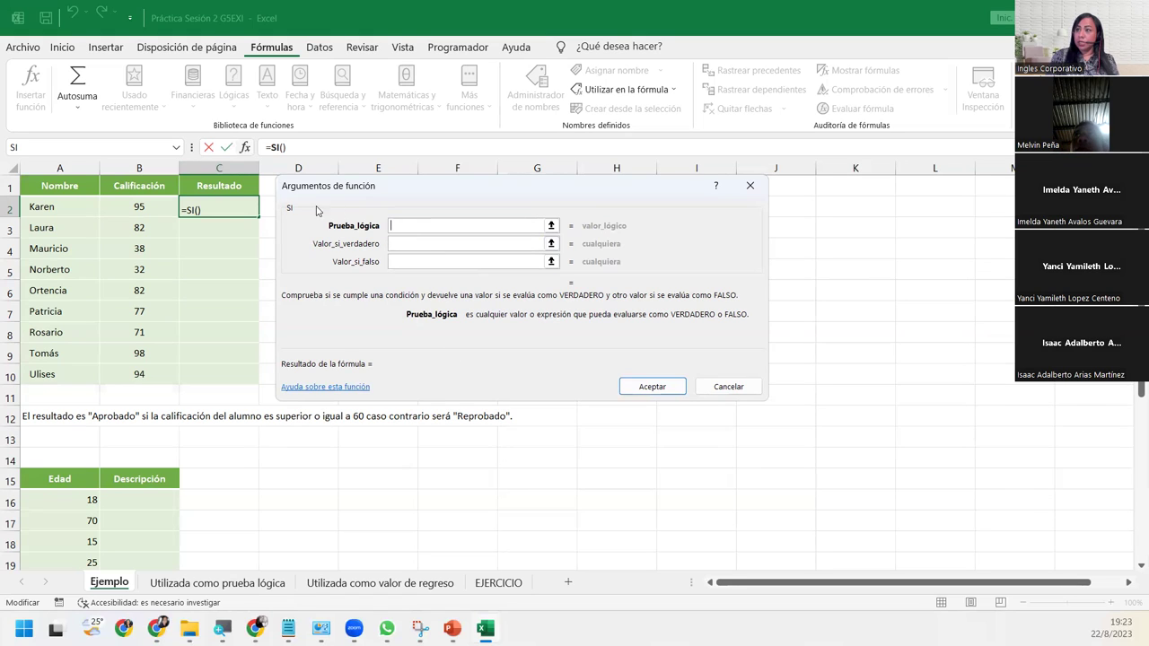
{"action": "left_click", "coordinate": [141, 204]}
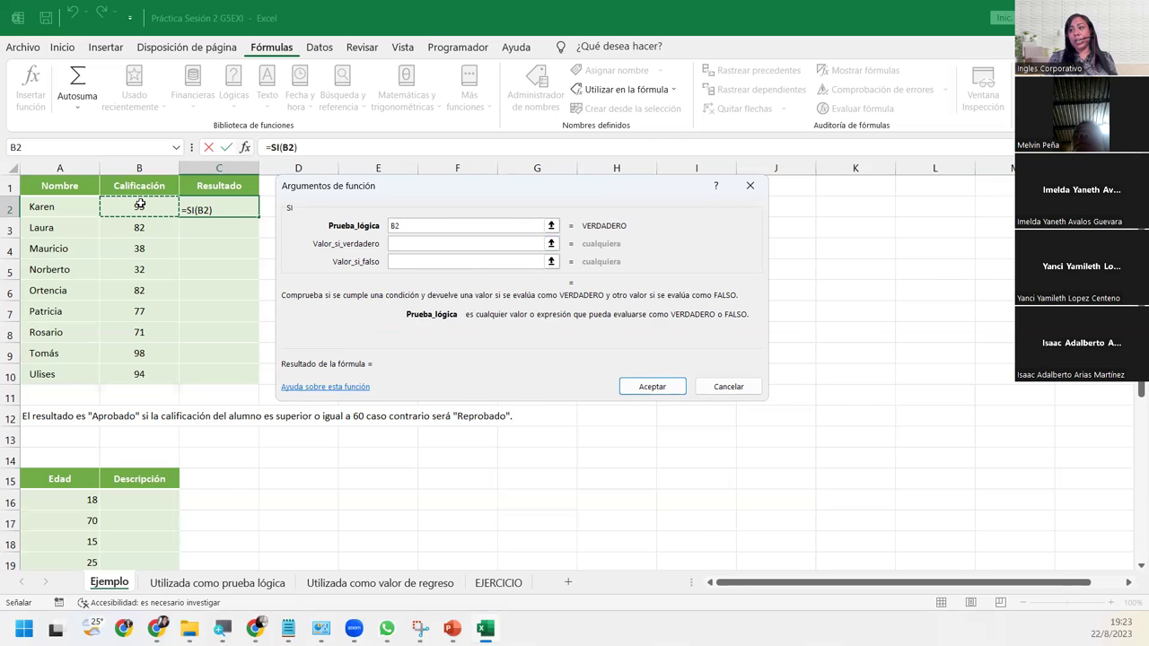
{"action": "type", "text": ">="}
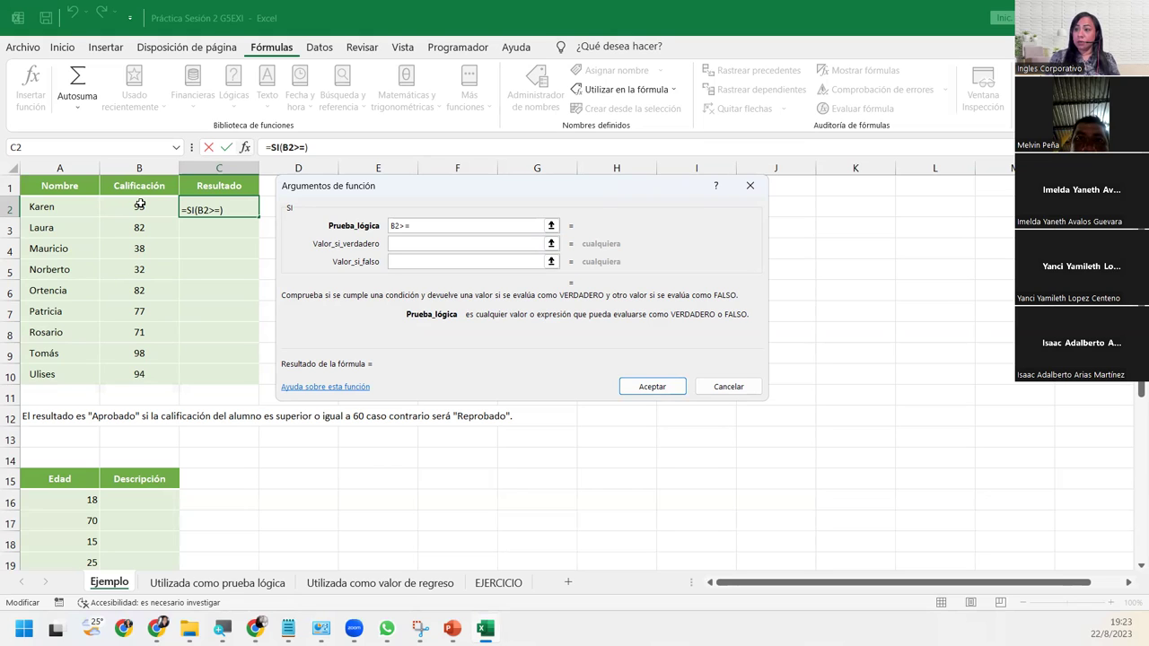
{"action": "type", "text": "60"}
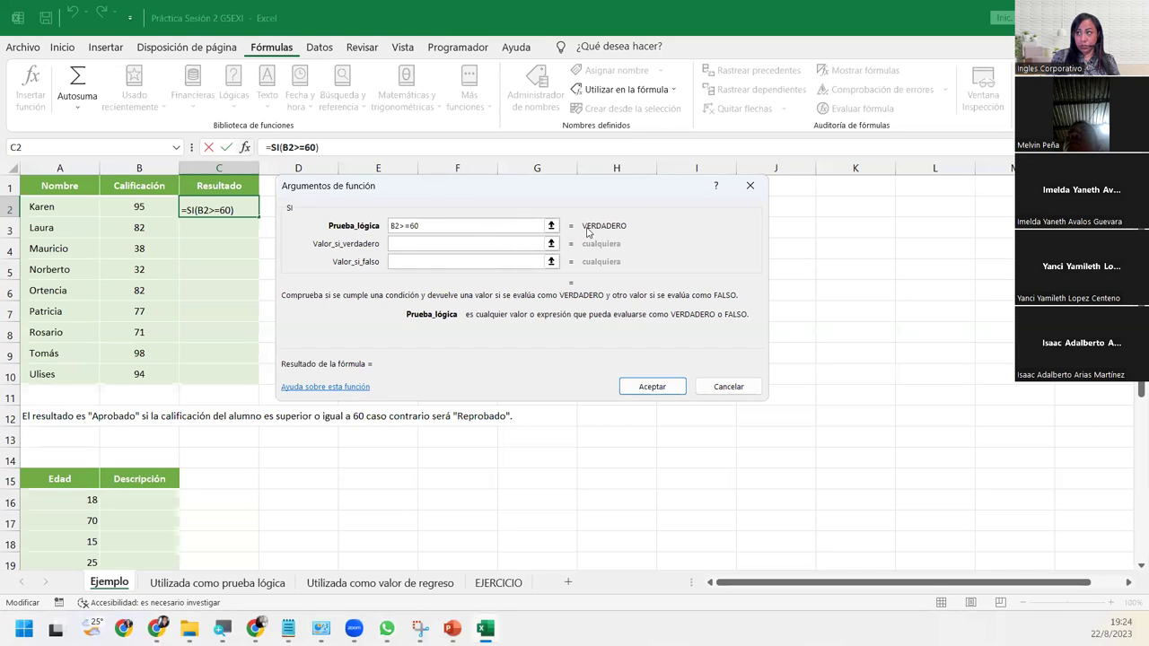
Set the SI function's value if true to "Aprobado", including the quotation marks
{"action": "left_click", "coordinate": [414, 243]}
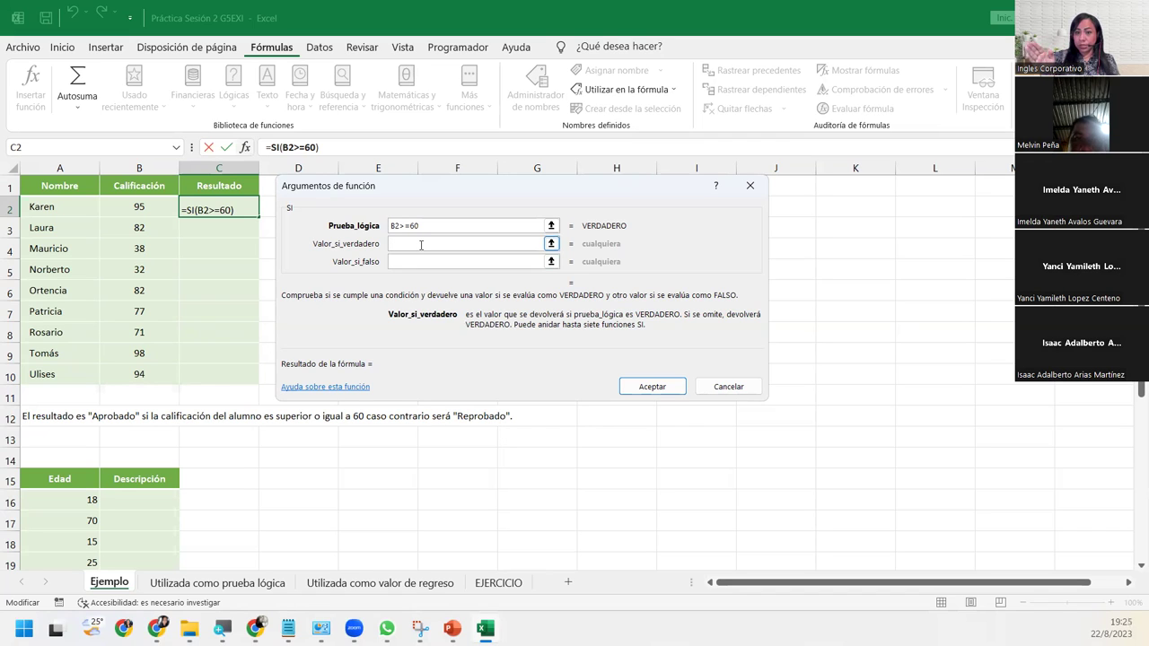
{"action": "type", "text": "\"Apro"}
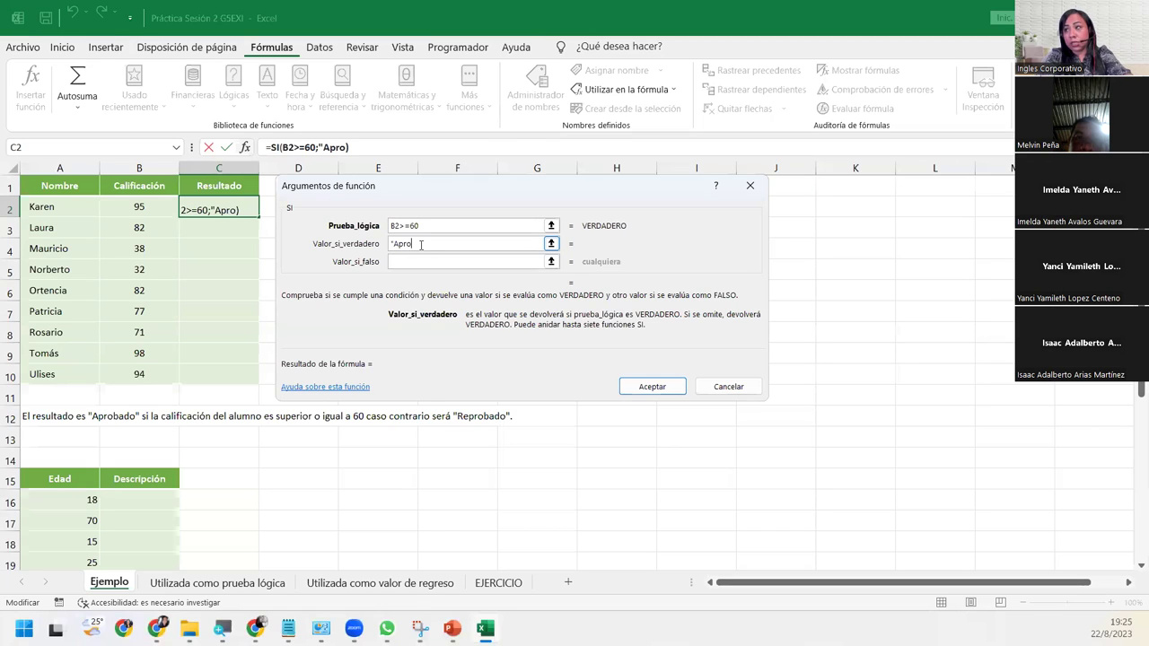
{"action": "type", "text": "nado\""}
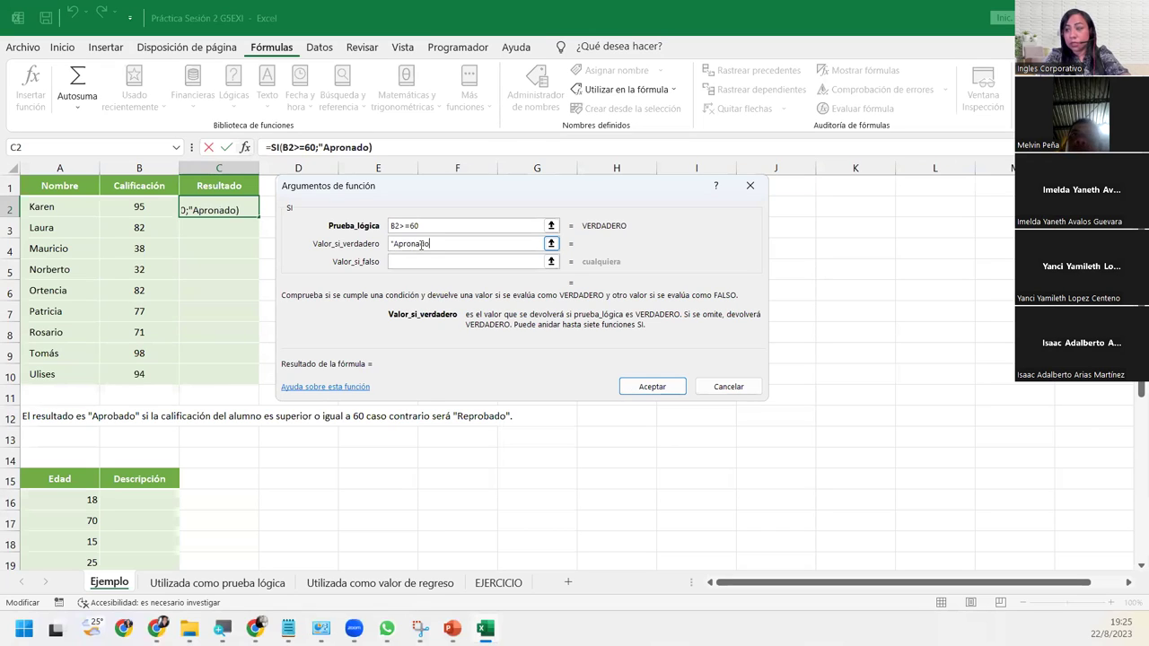
{"action": "left_click", "coordinate": [421, 245]}
{"action": "key", "text": "BackSpace"}
{"action": "type", "text": "b"}
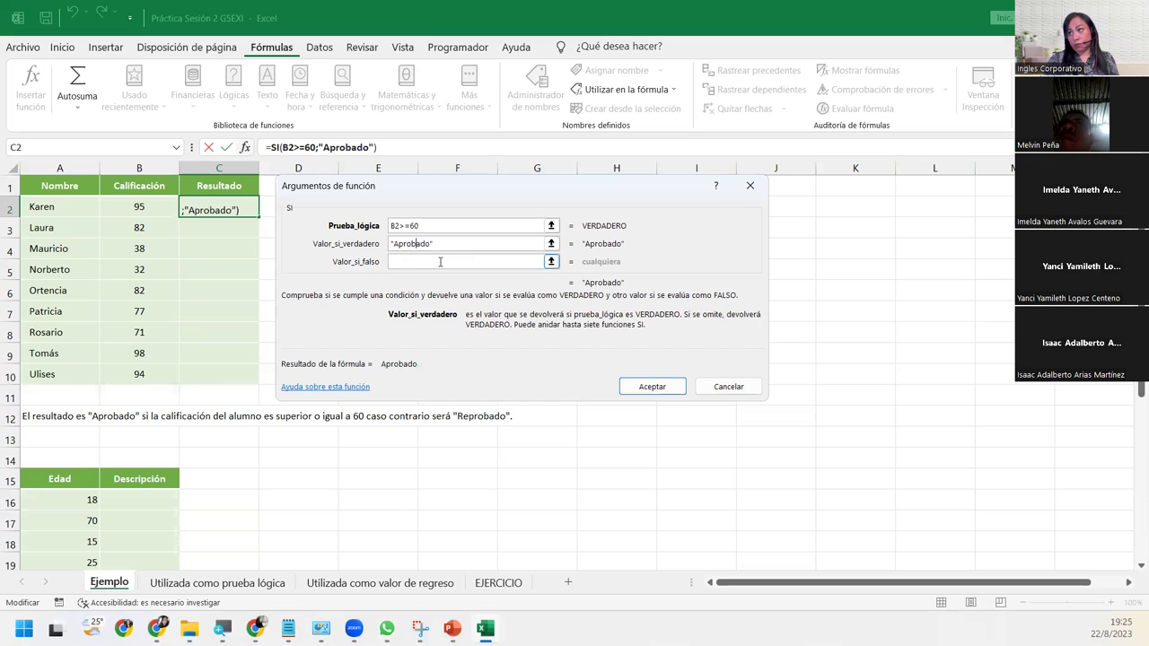
Set the SI function's value if false to "Reprobado" with quotation marks and enter the formula in C2
{"action": "left_click", "coordinate": [440, 262]}
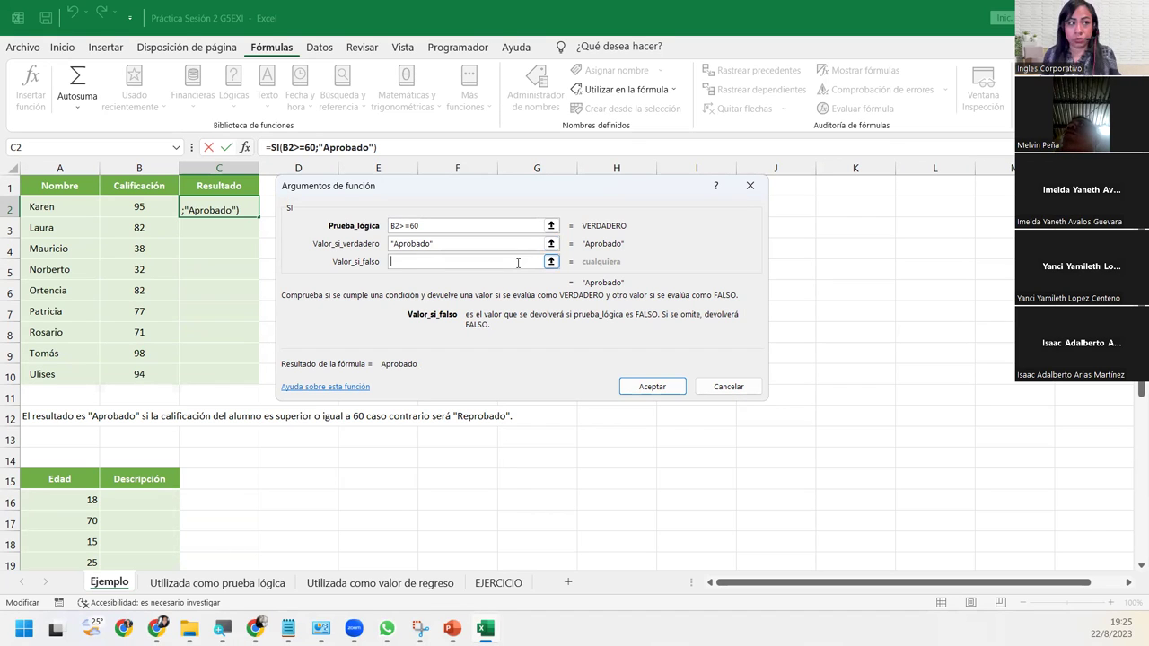
{"action": "type", "text": "\""}
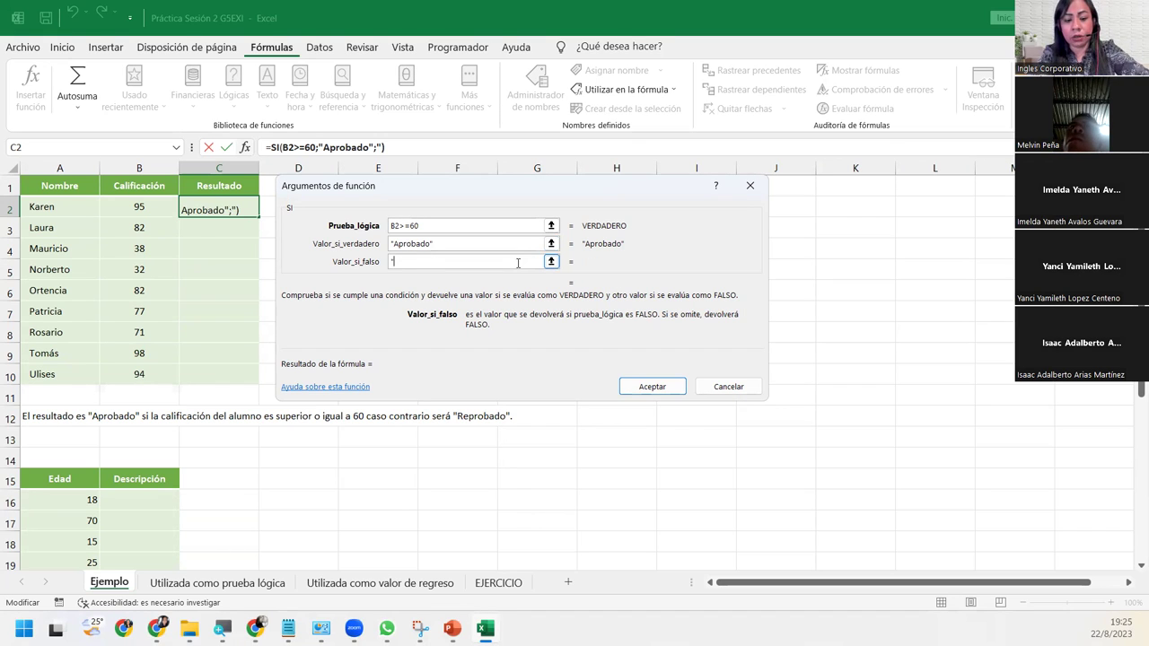
{"action": "type", "text": "Reprobdao"}
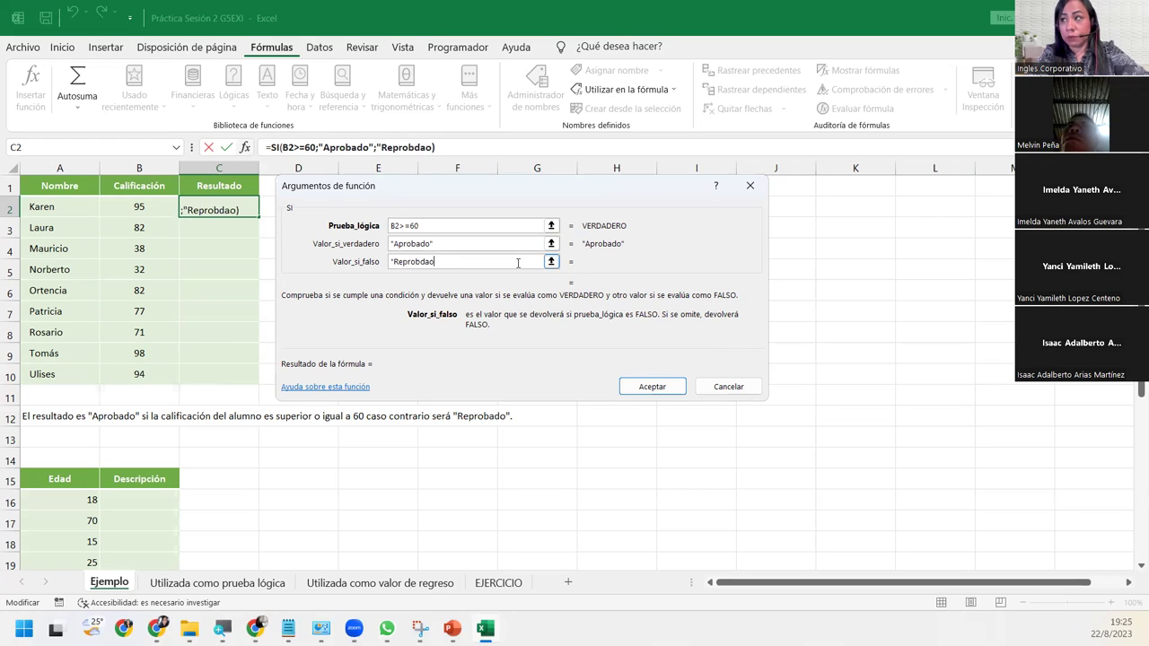
{"action": "key", "text": "BackSpace"}
{"action": "key", "text": "BackSpace"}
{"action": "key", "text": "BackSpace"}
{"action": "type", "text": "ado\""}
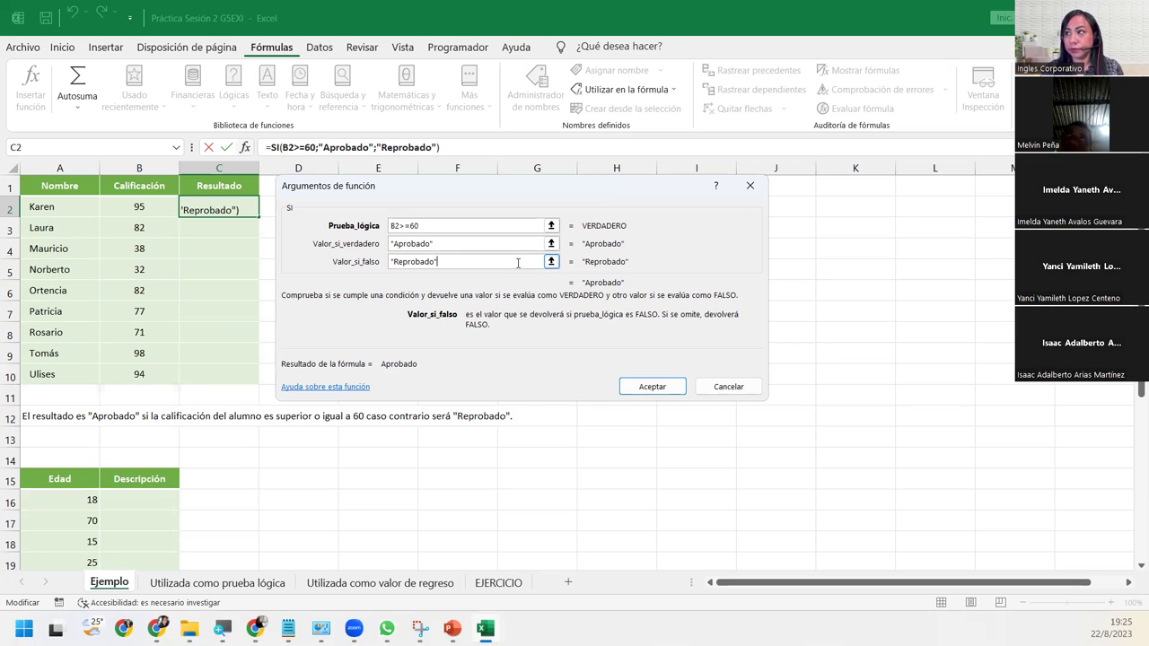
{"action": "left_click", "coordinate": [439, 226]}
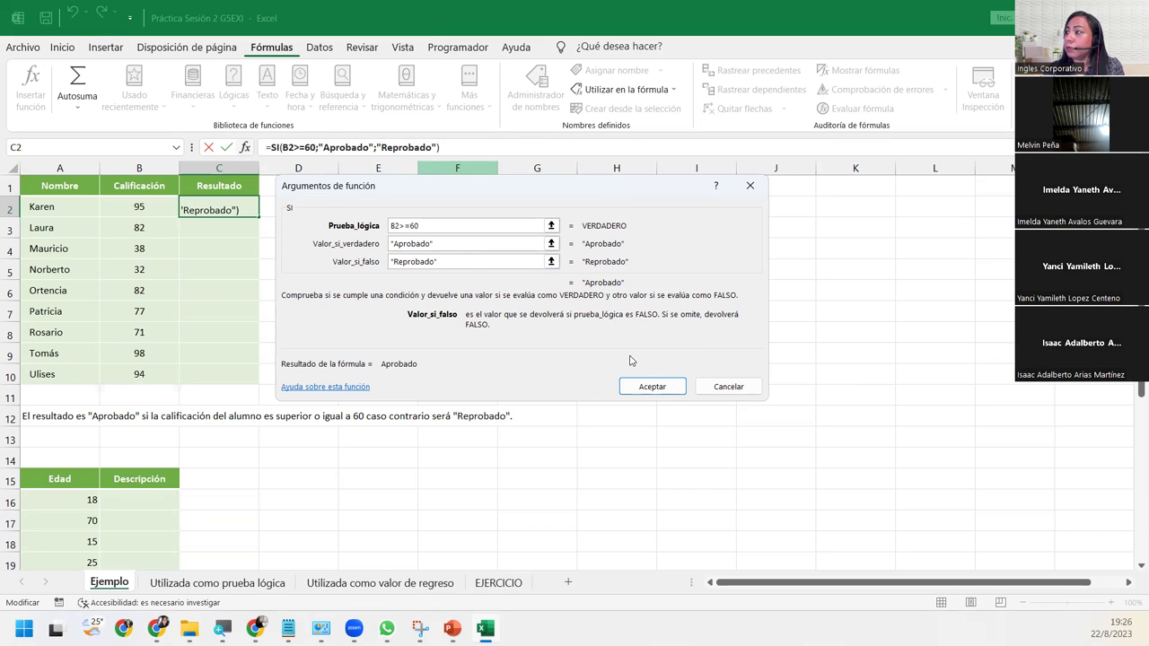
{"action": "left_click", "coordinate": [637, 386]}
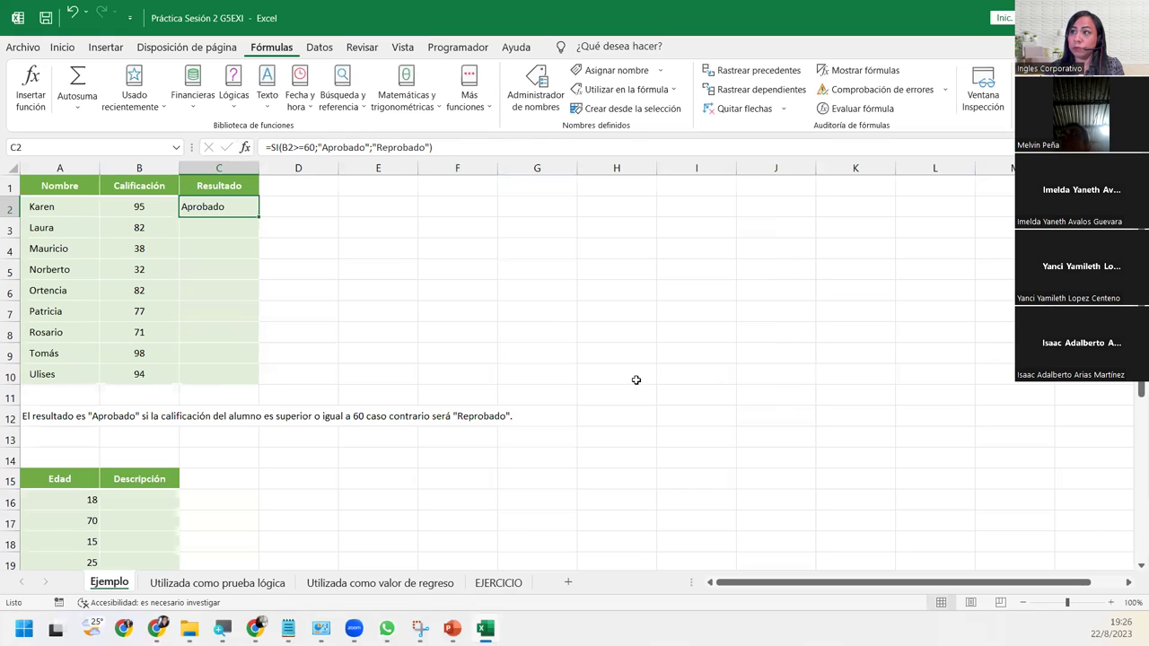
{"action": "left_click", "coordinate": [135, 203]}
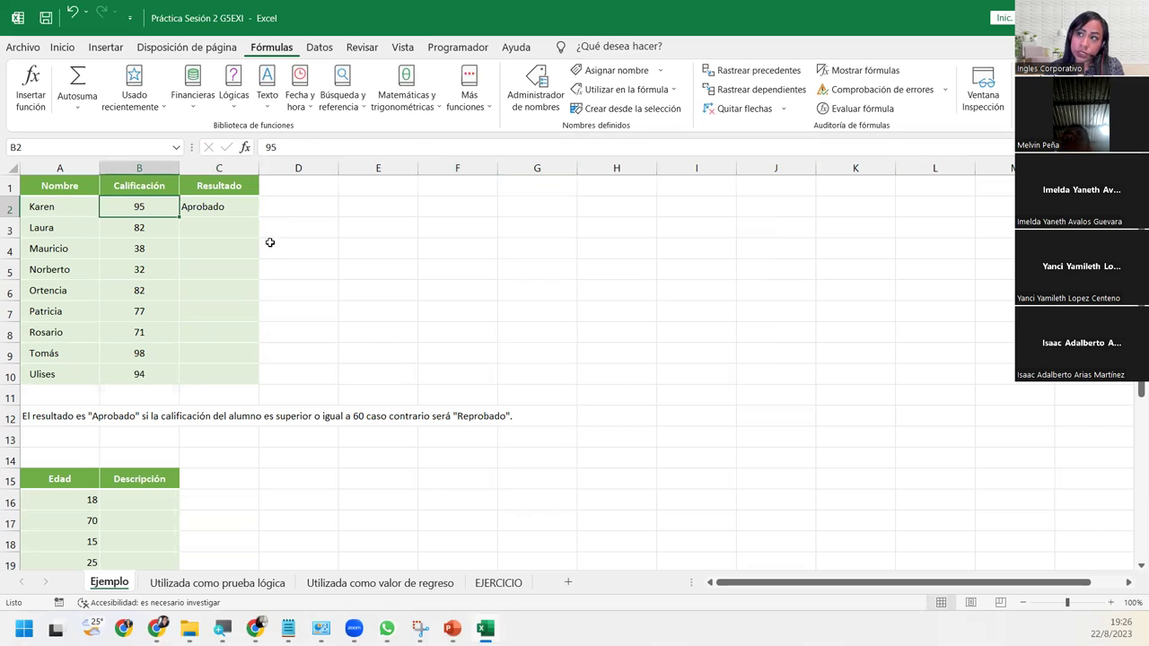
{"action": "left_click", "coordinate": [232, 192]}
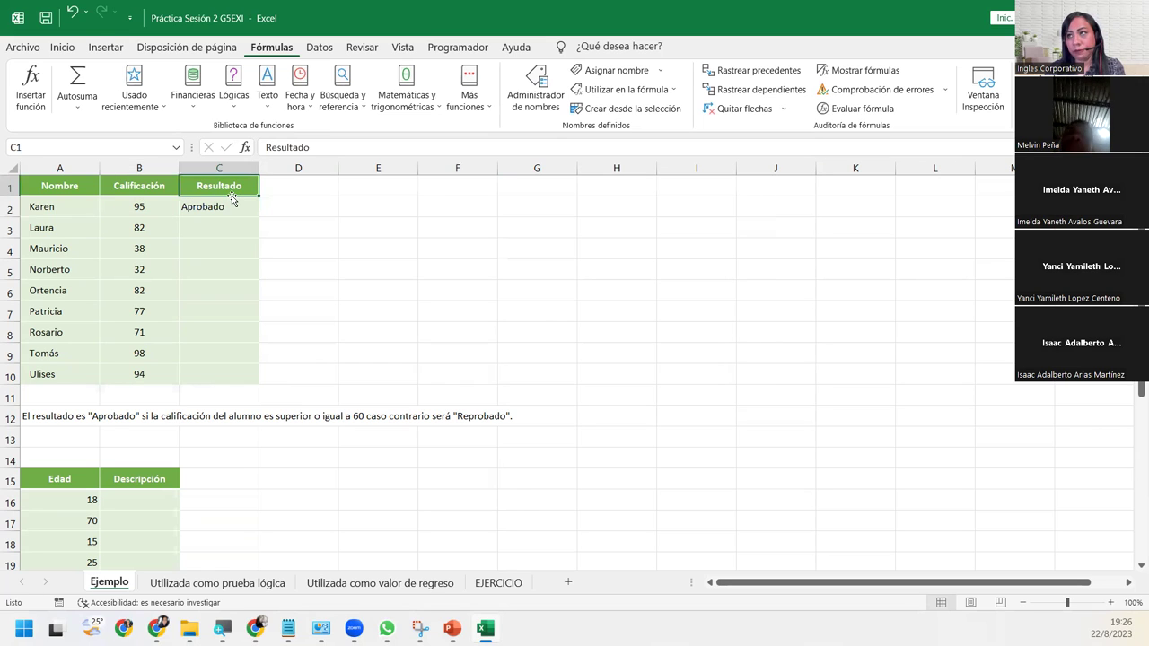
{"action": "left_click", "coordinate": [232, 201]}
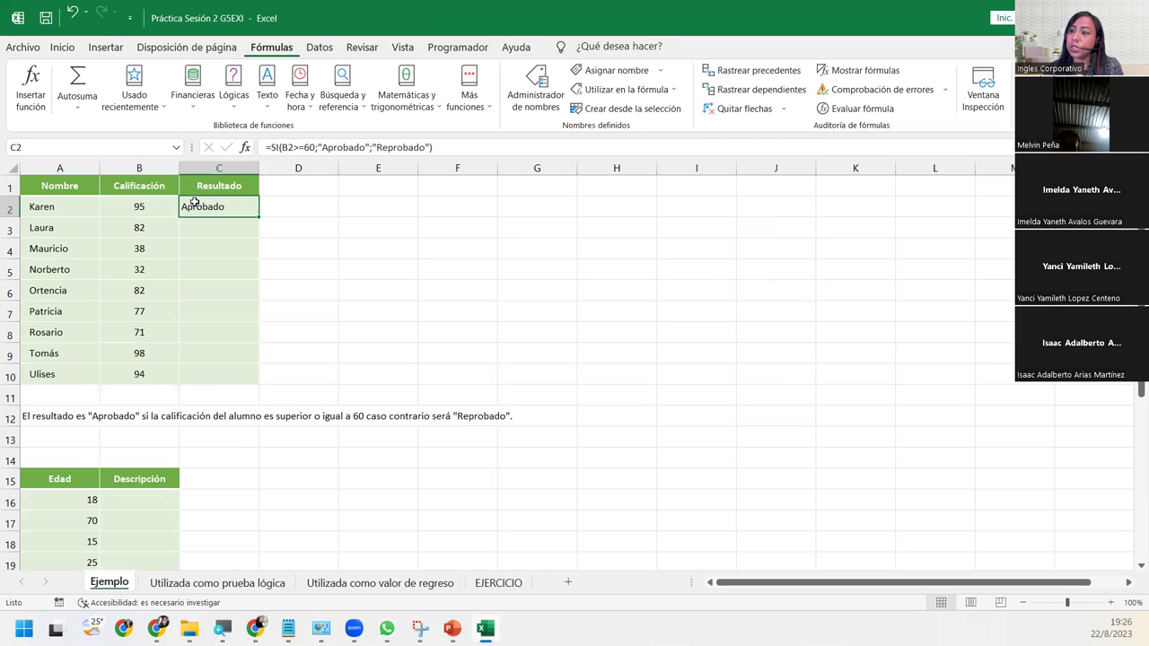
{"action": "left_click", "coordinate": [240, 222]}
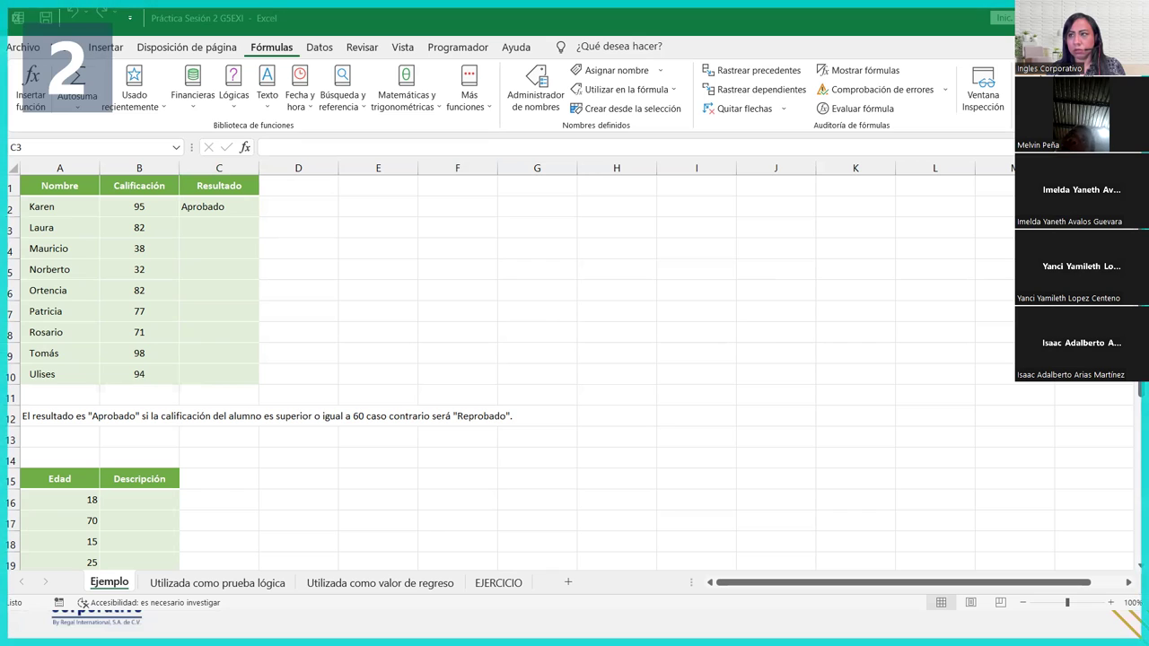
{"action": "left_click", "coordinate": [221, 234]}
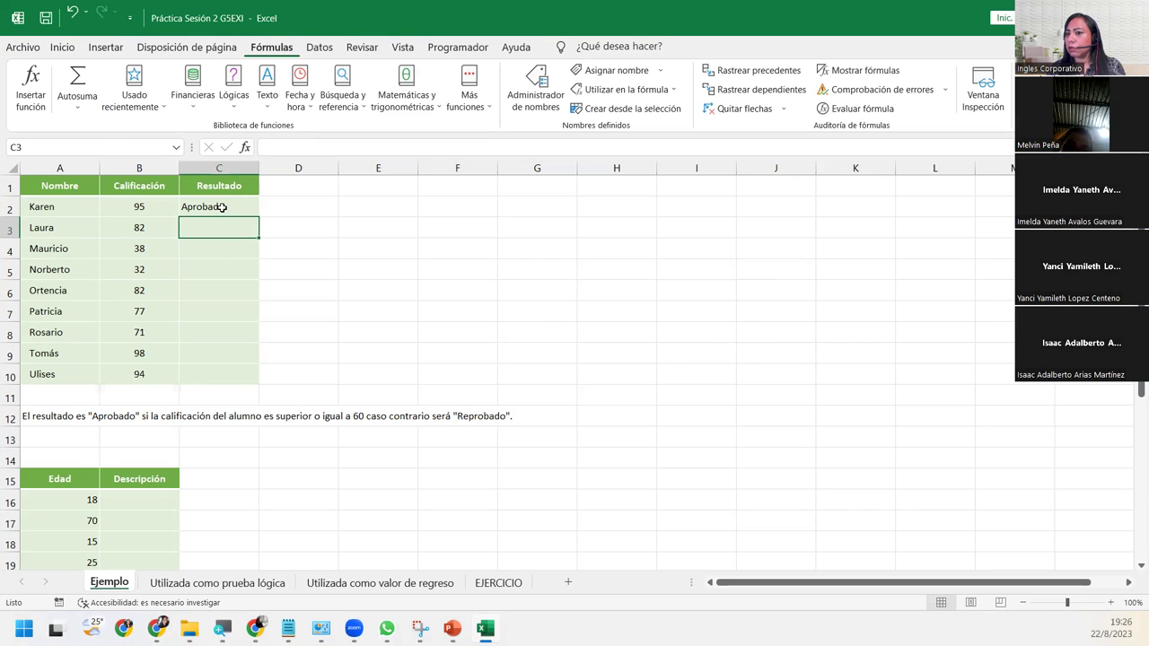
{"action": "left_click", "coordinate": [222, 206]}
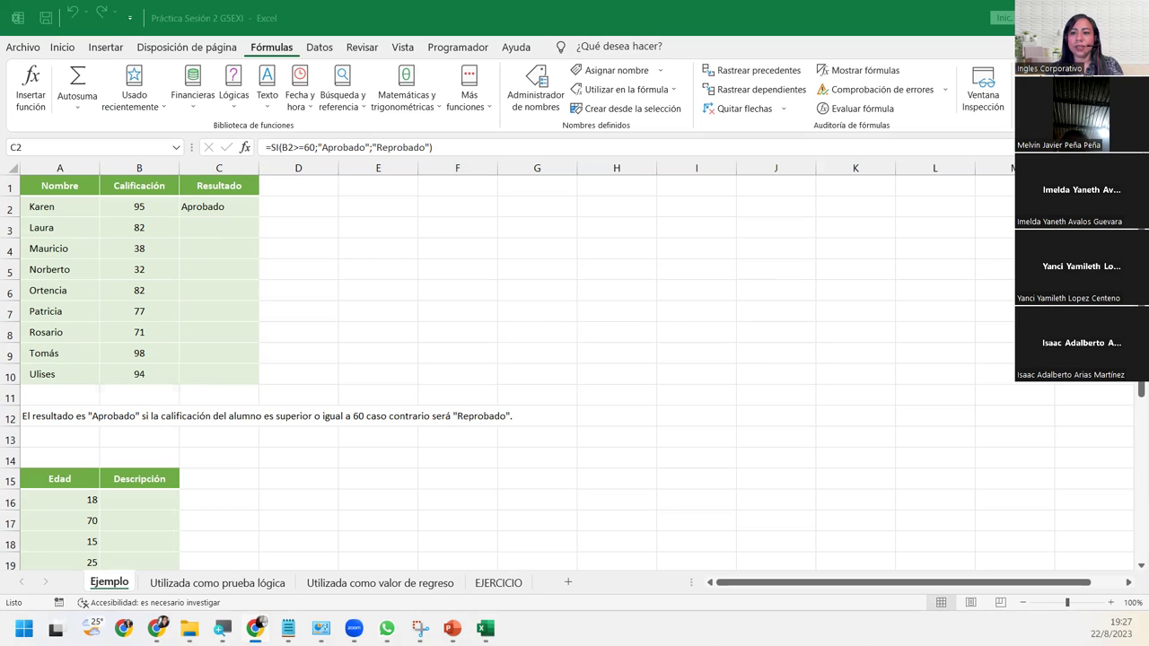
{"action": "key", "text": "alt+Tab"}
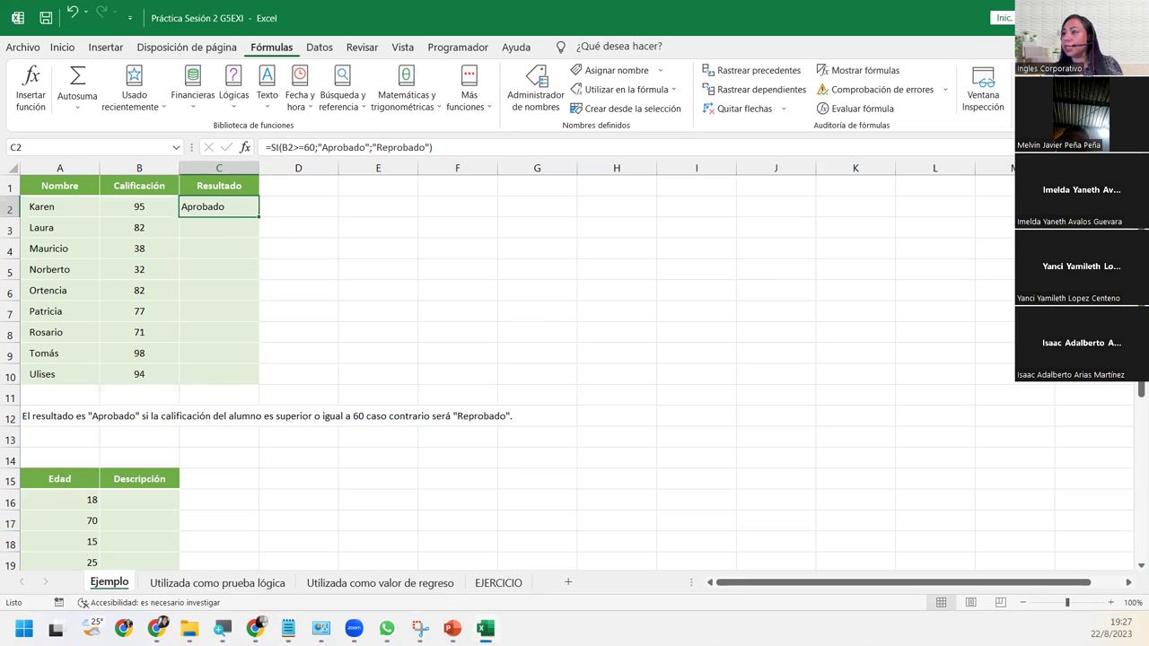
{"action": "left_click", "coordinate": [196, 231]}
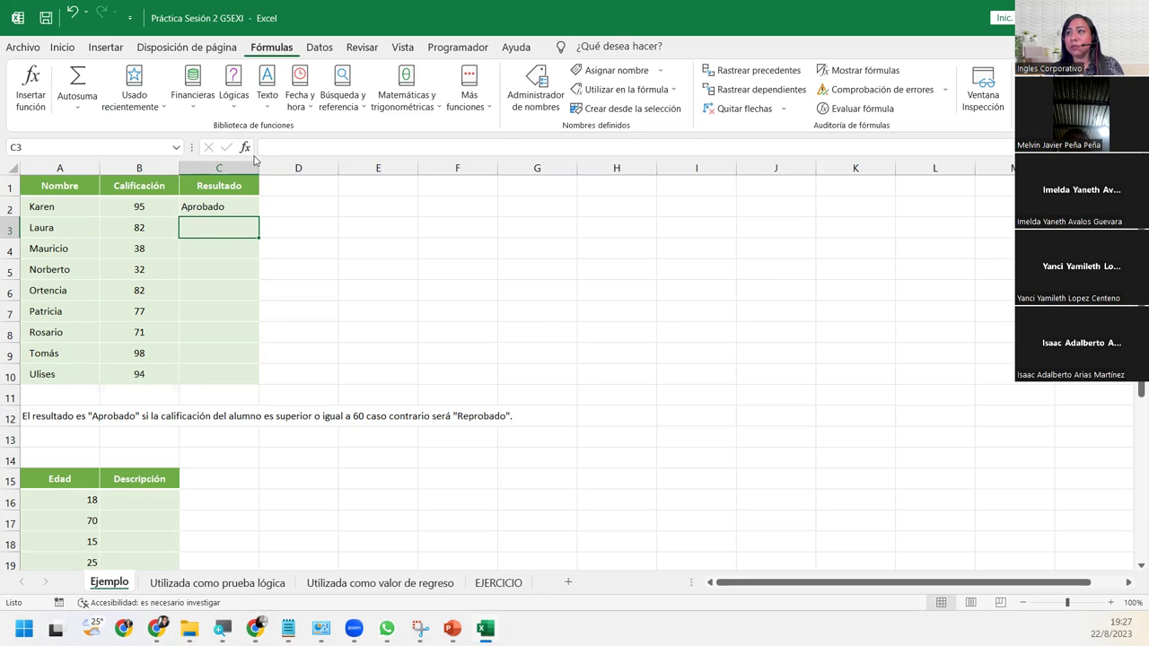
Review the function arguments of the SI formula in C2, close them without changes and select cell C3
{"action": "left_click", "coordinate": [215, 213]}
{"action": "left_click", "coordinate": [244, 147]}
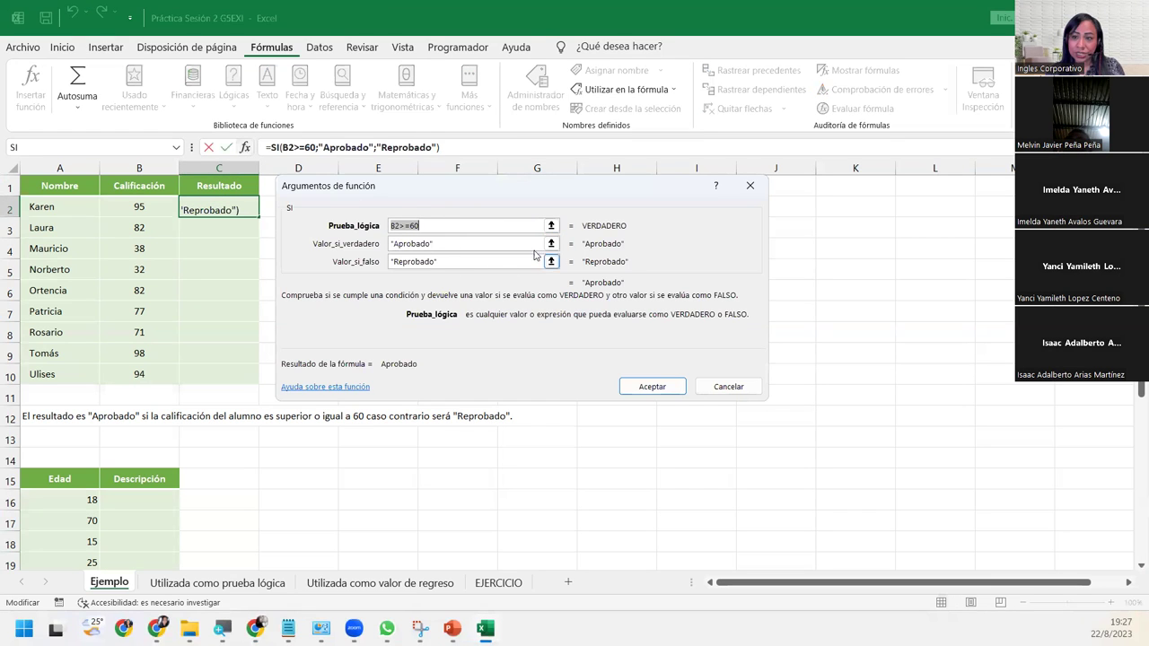
{"action": "left_click", "coordinate": [750, 186]}
{"action": "left_click", "coordinate": [214, 225]}
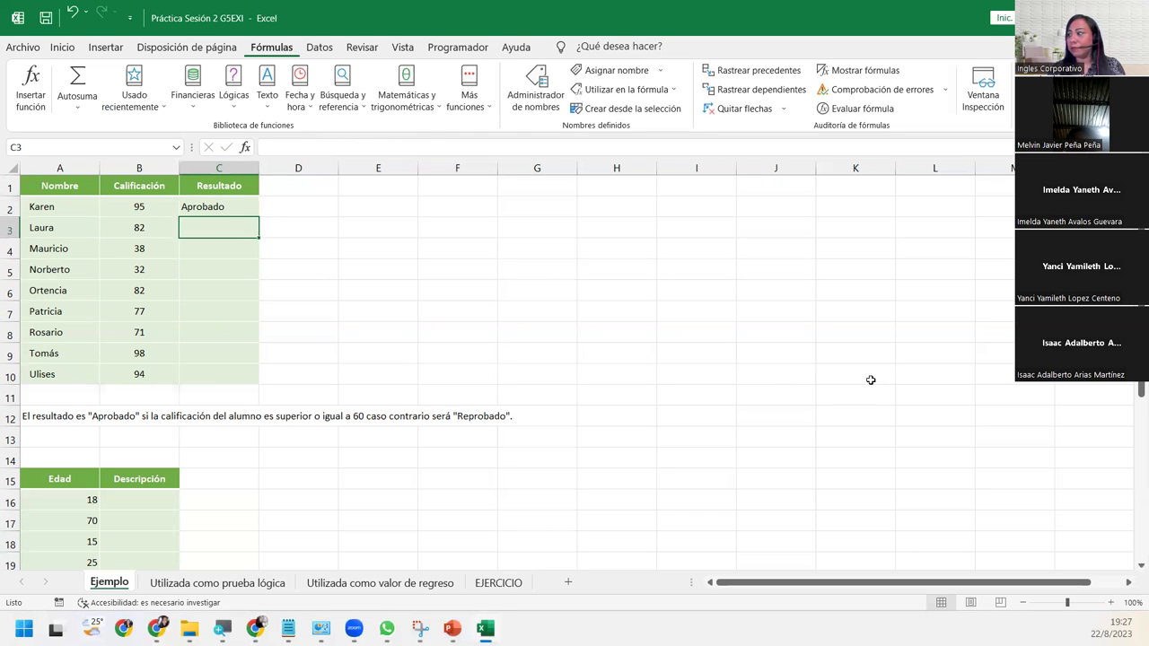
Begin an SI formula in cell C3 with the logical test B3>=60
{"action": "left_click", "coordinate": [1110, 604]}
{"action": "left_click", "coordinate": [1111, 603]}
{"action": "left_click", "coordinate": [1111, 604]}
{"action": "left_click", "coordinate": [1111, 603]}
{"action": "left_click", "coordinate": [1110, 604]}
{"action": "left_click", "coordinate": [1111, 603]}
{"action": "scroll", "coordinate": [508, 297], "scroll_direction": "up", "scroll_amount": 1}
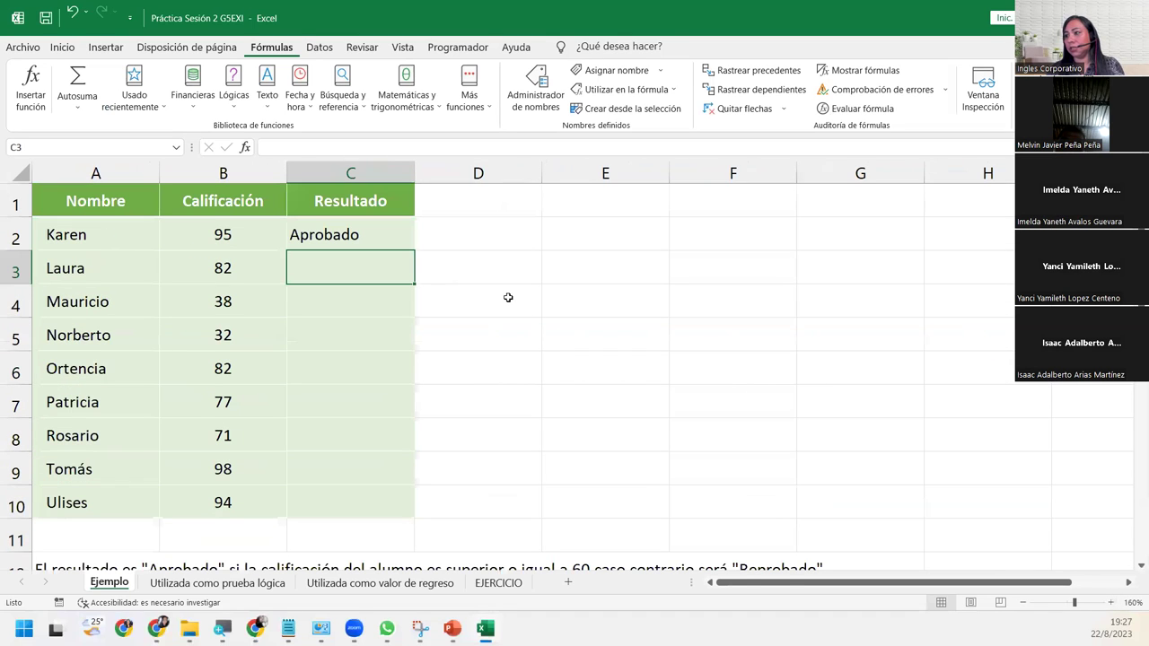
{"action": "left_click", "coordinate": [1023, 602]}
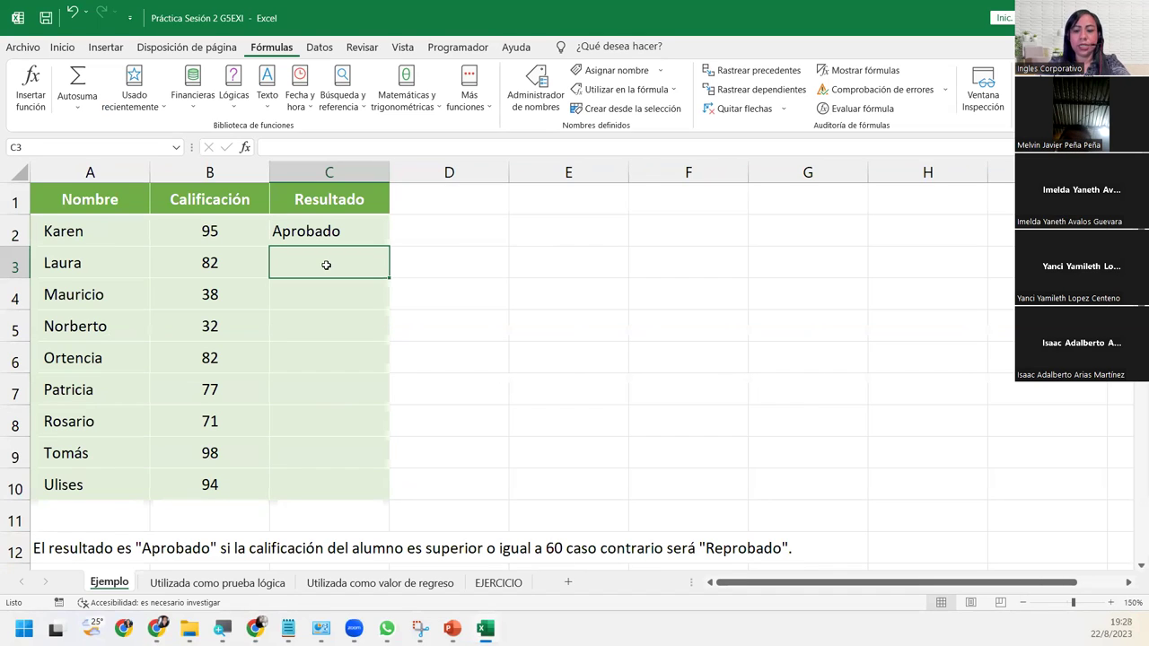
{"action": "type", "text": "="}
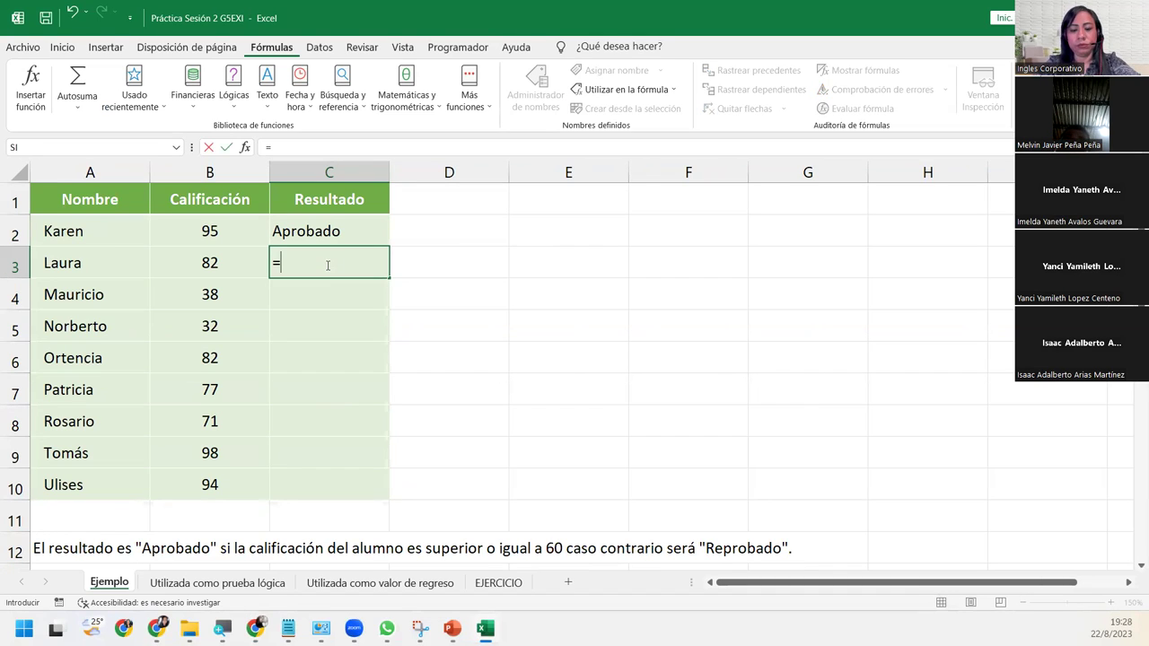
{"action": "type", "text": "SI("}
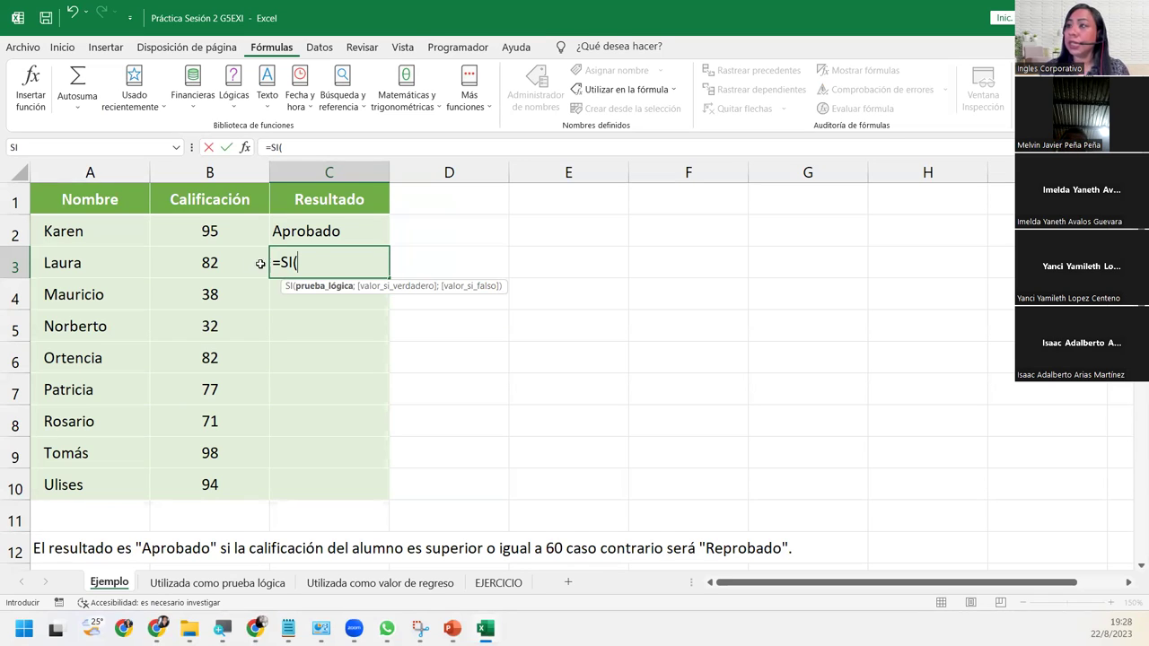
{"action": "left_click", "coordinate": [233, 260]}
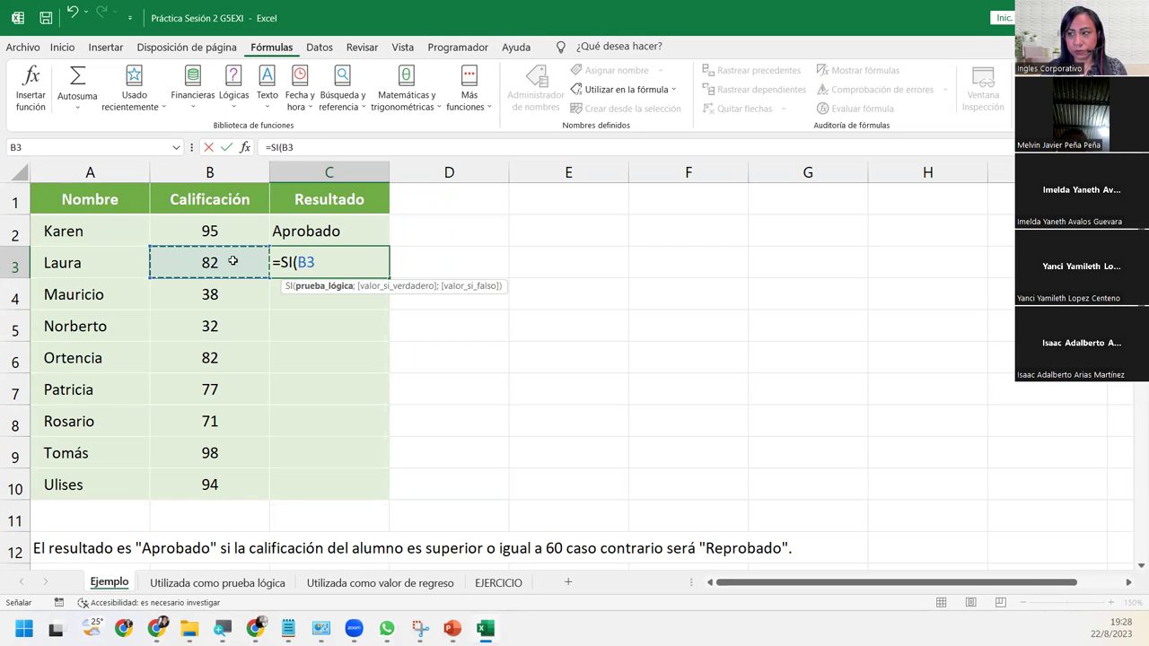
{"action": "type", "text": ">="}
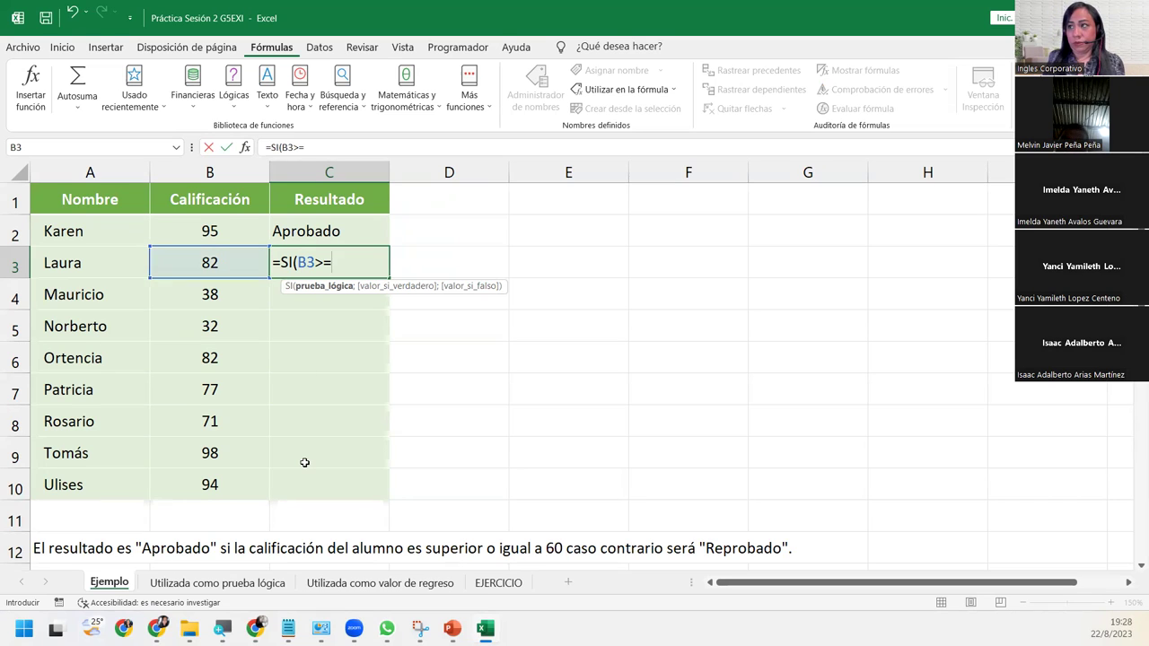
{"action": "type", "text": "60"}
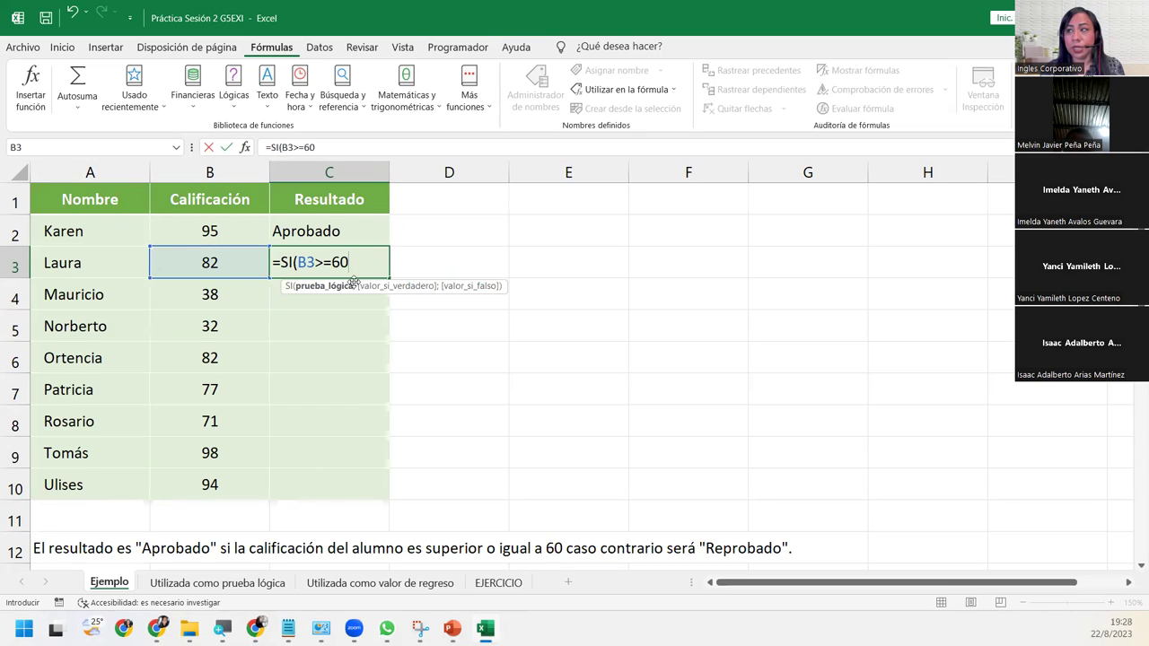
{"action": "type", "text": ";"}
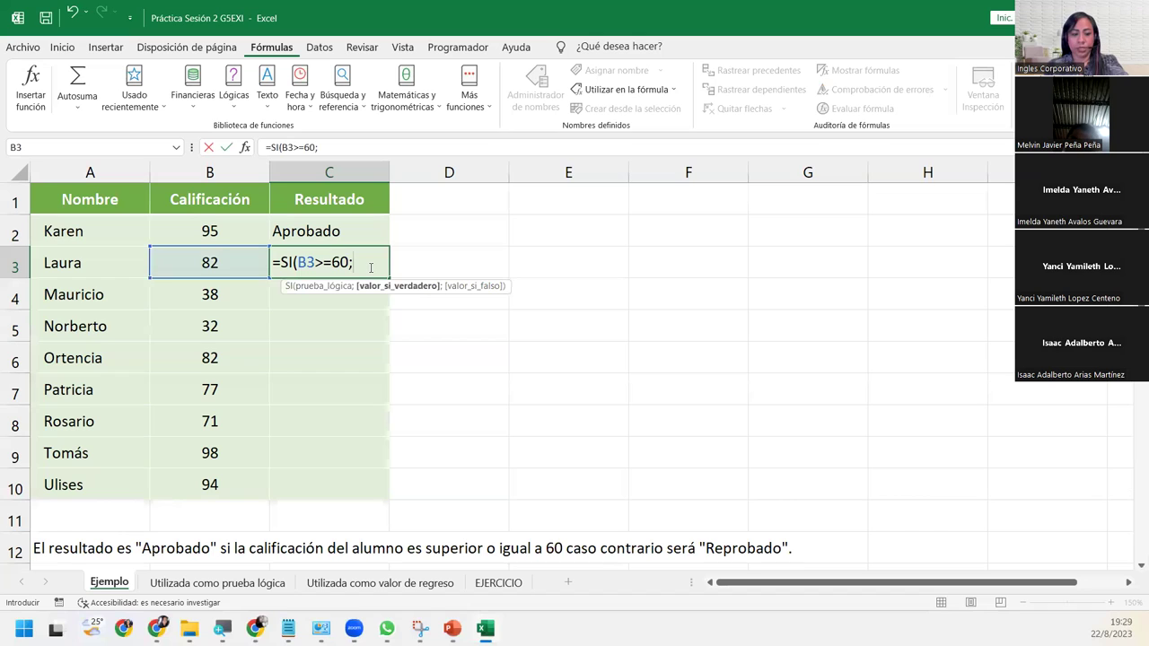
Complete the C3 formula with "Aprobado" as the value if true and "Reprobado" as the value if false, and enter it
{"action": "type", "text": "\"Ap"}
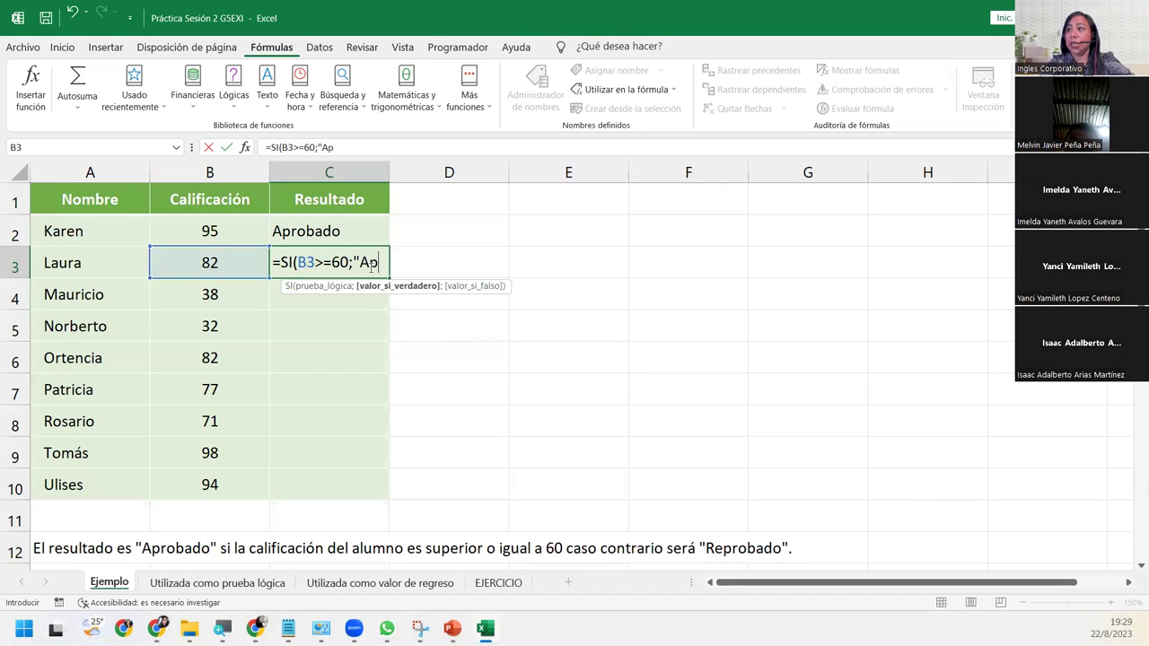
{"action": "type", "text": "robado"}
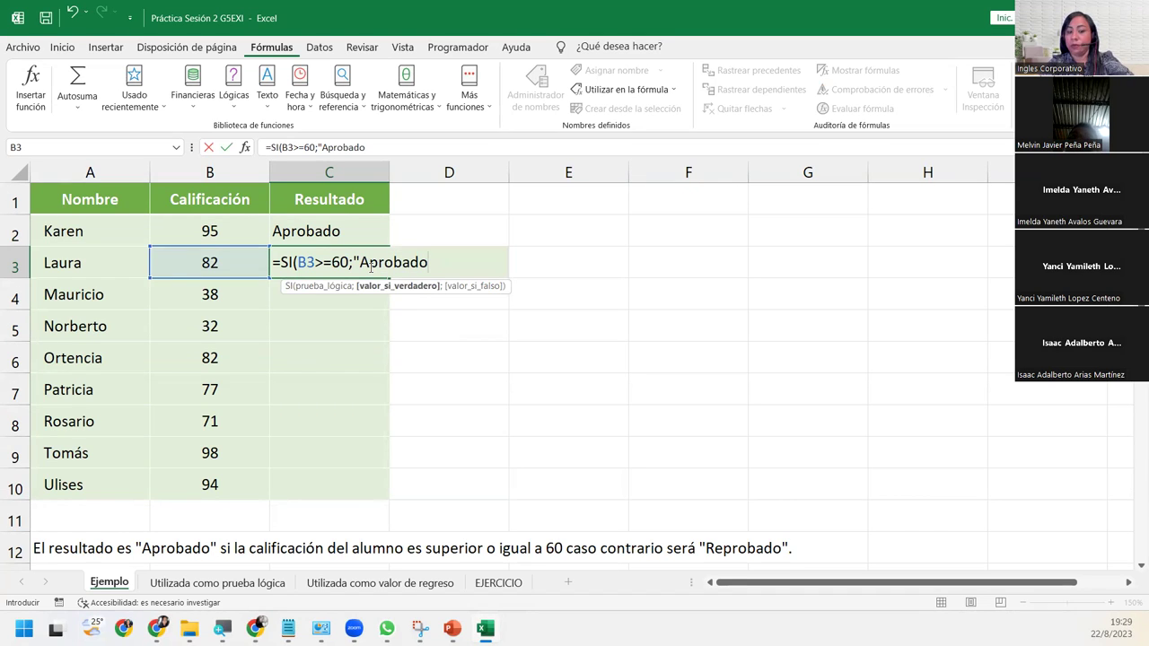
{"action": "type", "text": "\""}
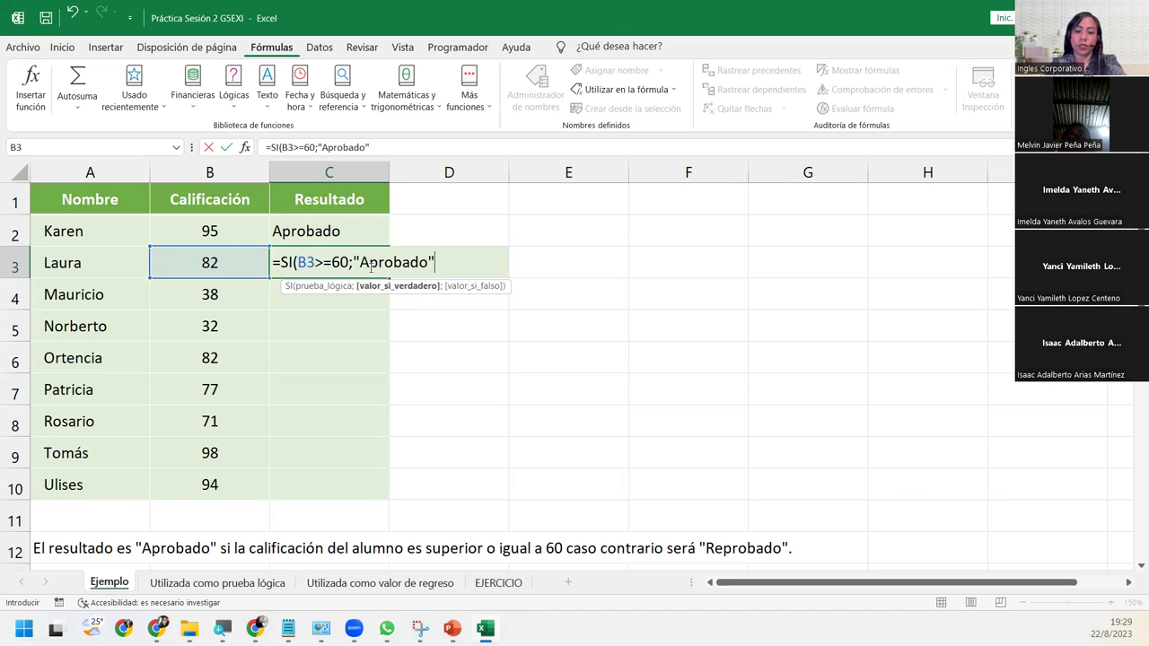
{"action": "type", "text": ";"}
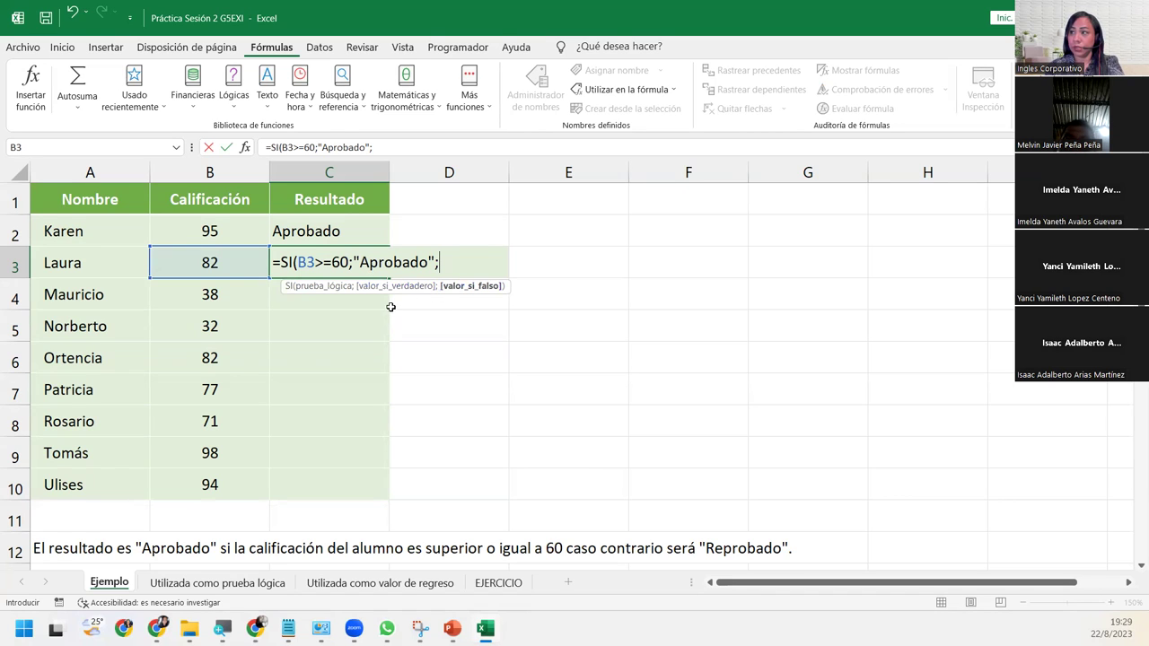
{"action": "type", "text": "\"Reprobado"}
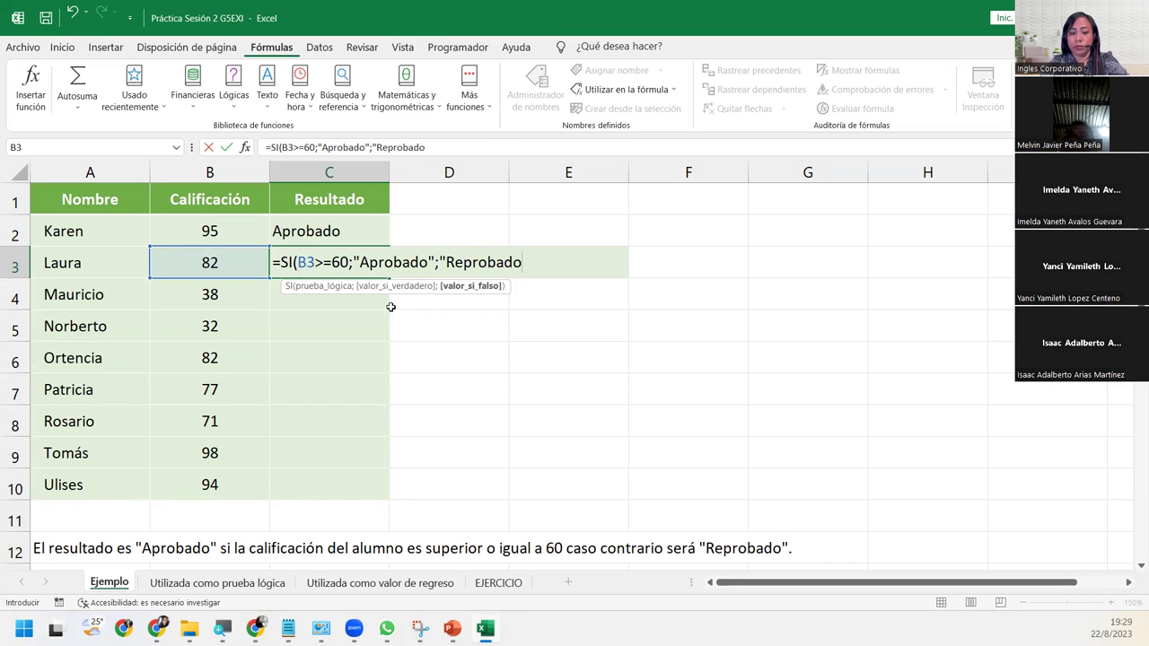
{"action": "type", "text": "\")"}
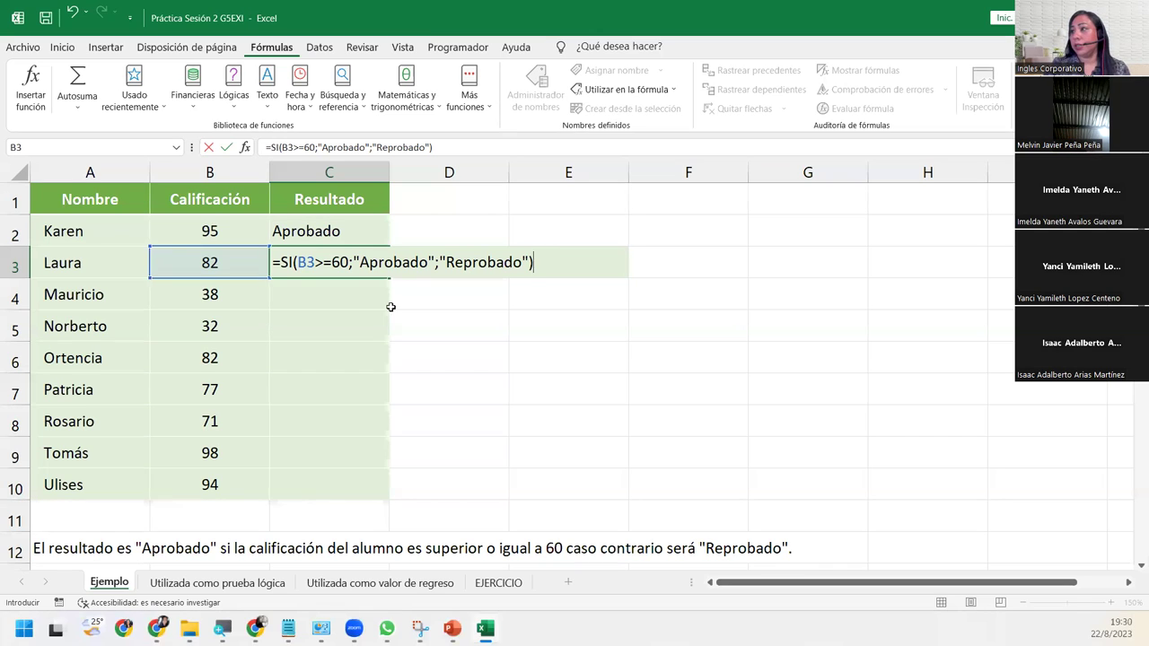
{"action": "key", "text": "Return"}
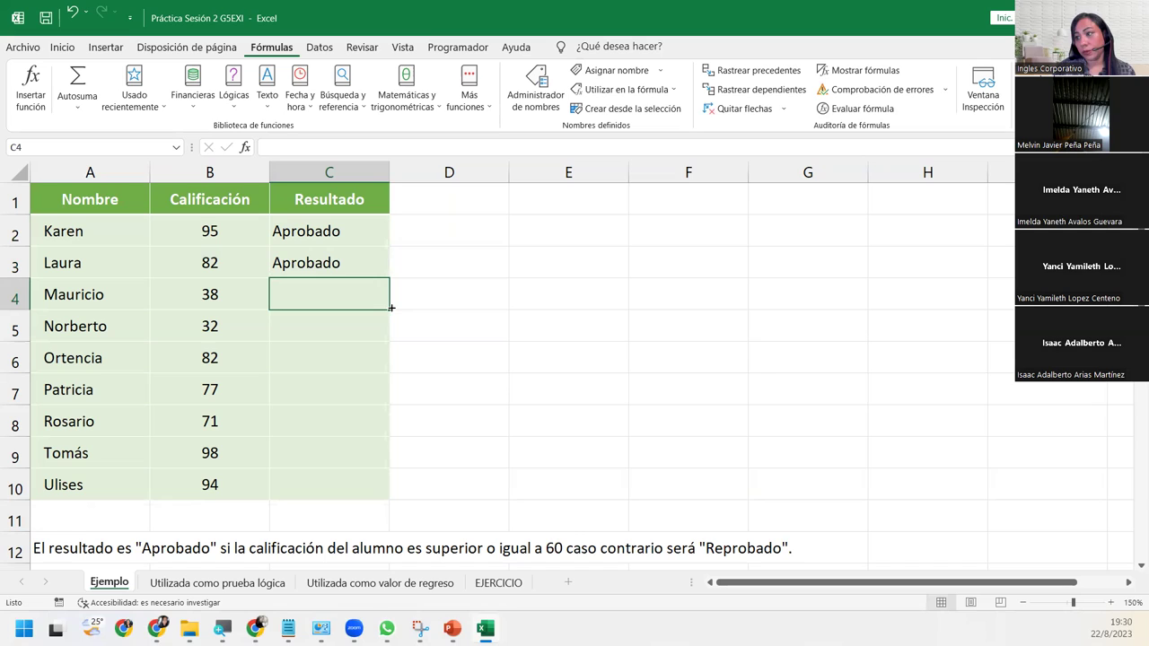
Fill the SI formula from C3 down to C10 and check the copied formulas in the Resultado column
{"action": "left_click", "coordinate": [357, 264]}
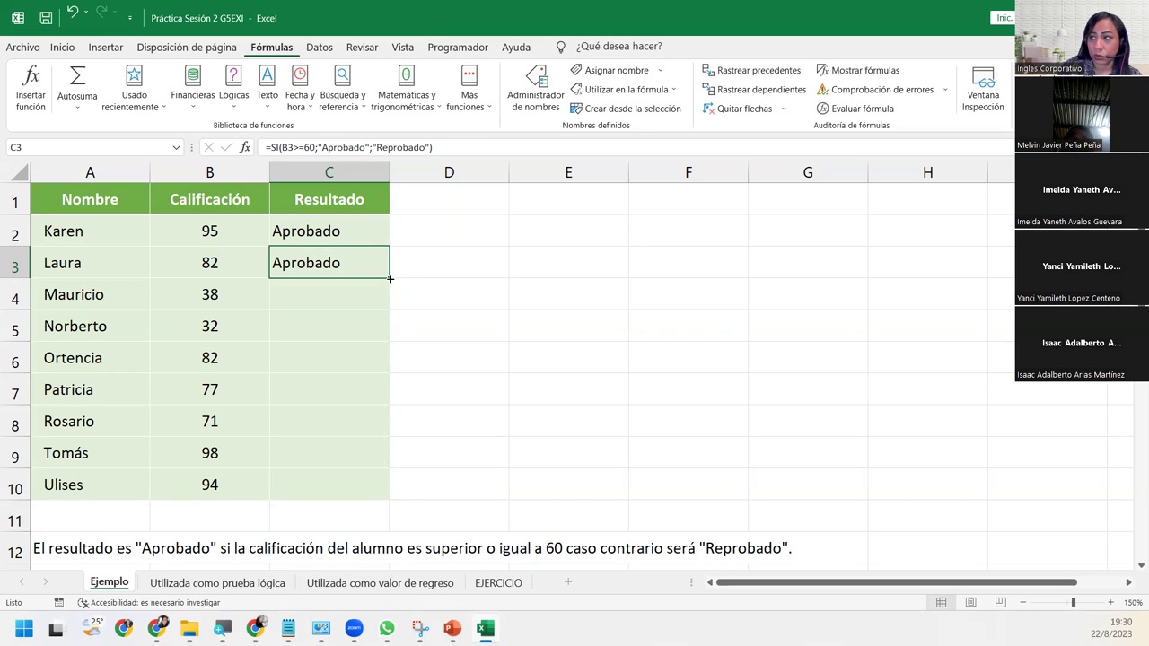
{"action": "double_click", "coordinate": [390, 279]}
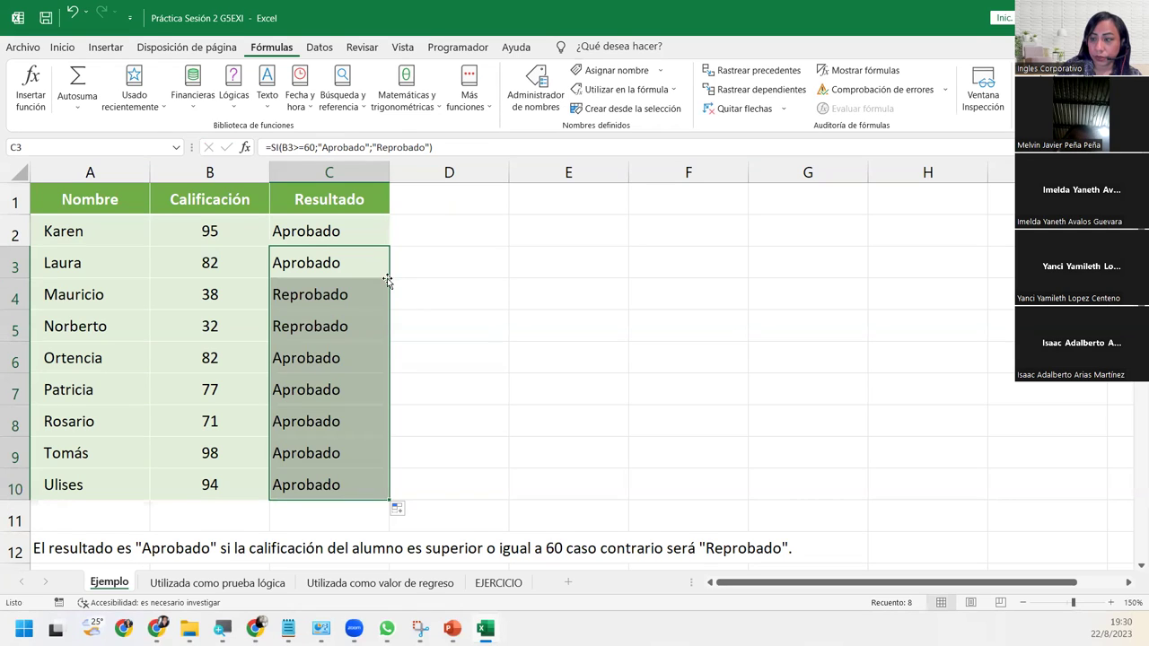
{"action": "left_click", "coordinate": [348, 485]}
{"action": "left_click", "coordinate": [334, 395]}
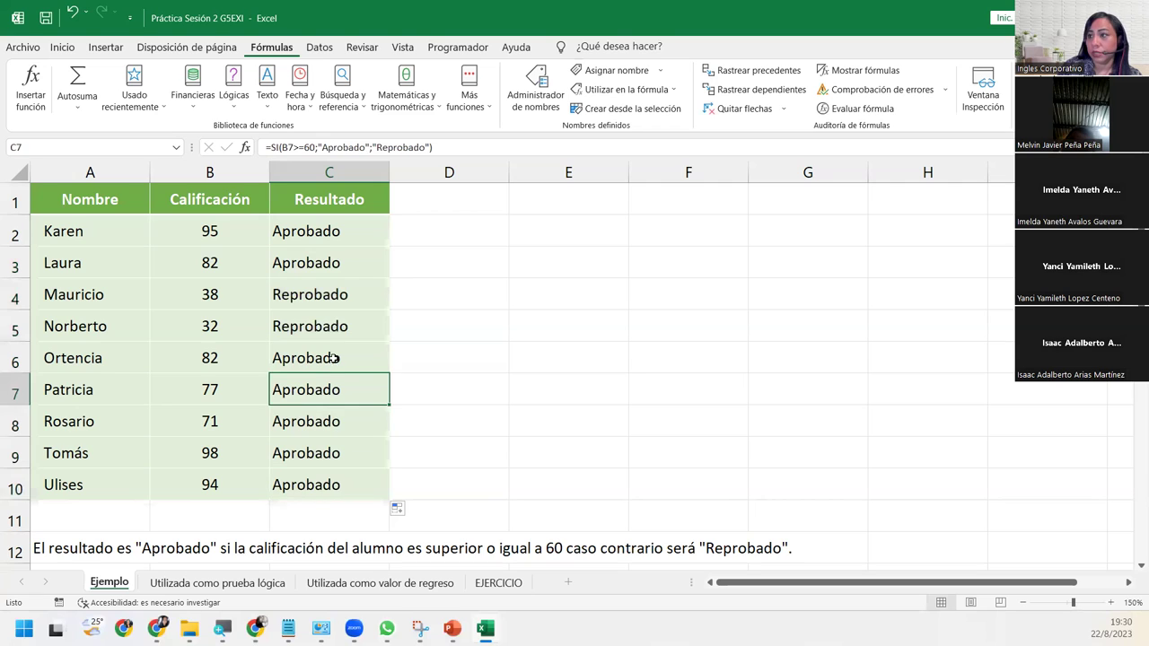
{"action": "left_click", "coordinate": [336, 314]}
{"action": "left_click", "coordinate": [334, 263]}
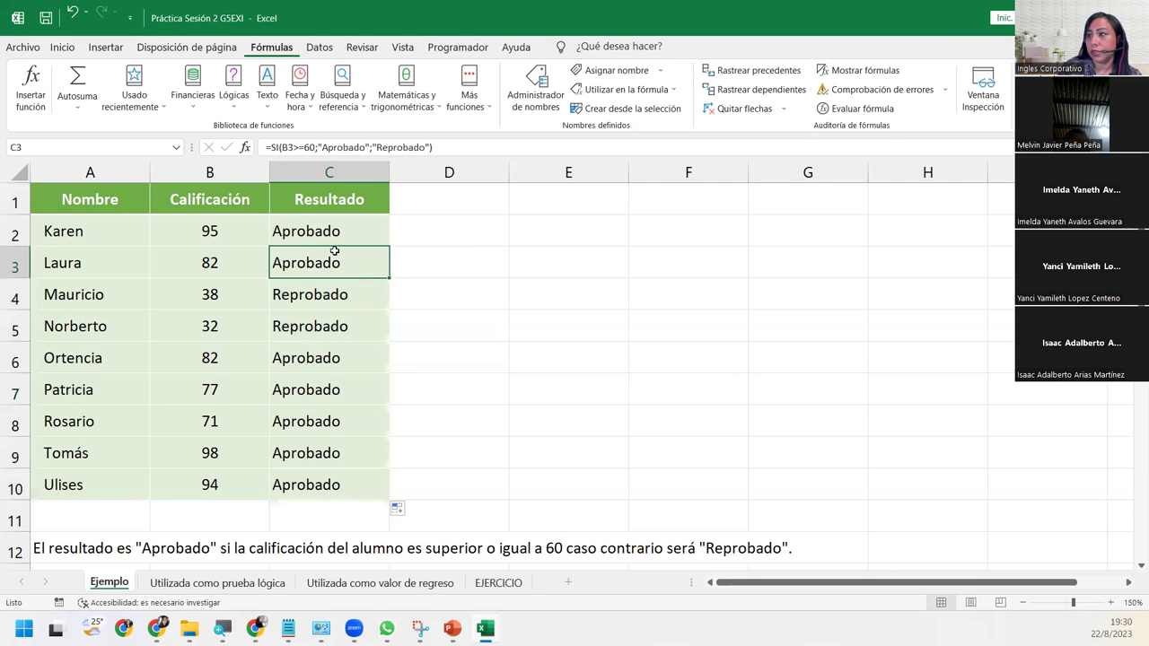
Compare the grades in rows 4 and 5 with their results in the Resultado column
{"action": "left_click", "coordinate": [222, 297]}
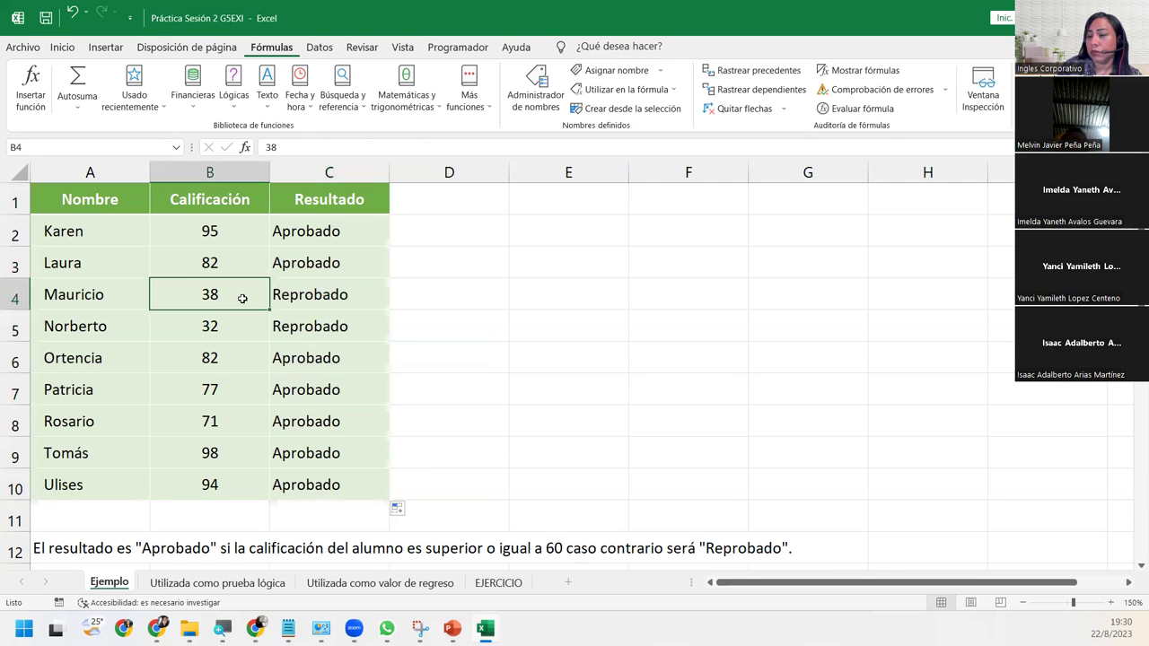
{"action": "left_click", "coordinate": [16, 297]}
{"action": "left_click_drag", "start_coordinate": [18, 316], "coordinate": [18, 292]}
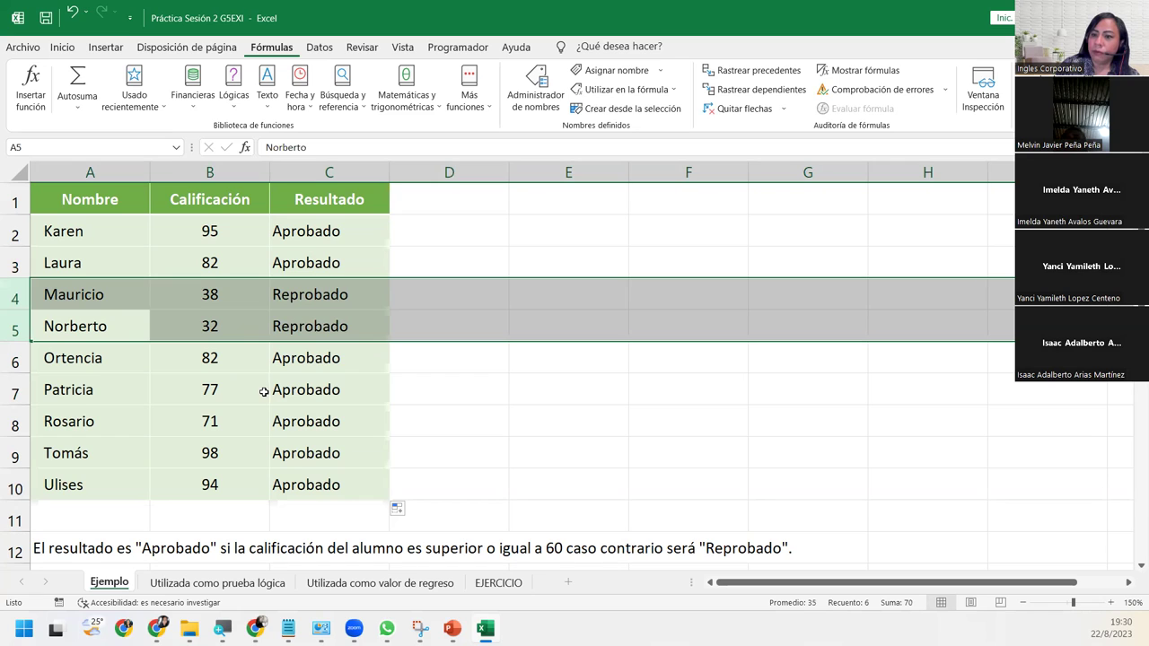
{"action": "left_click", "coordinate": [252, 326]}
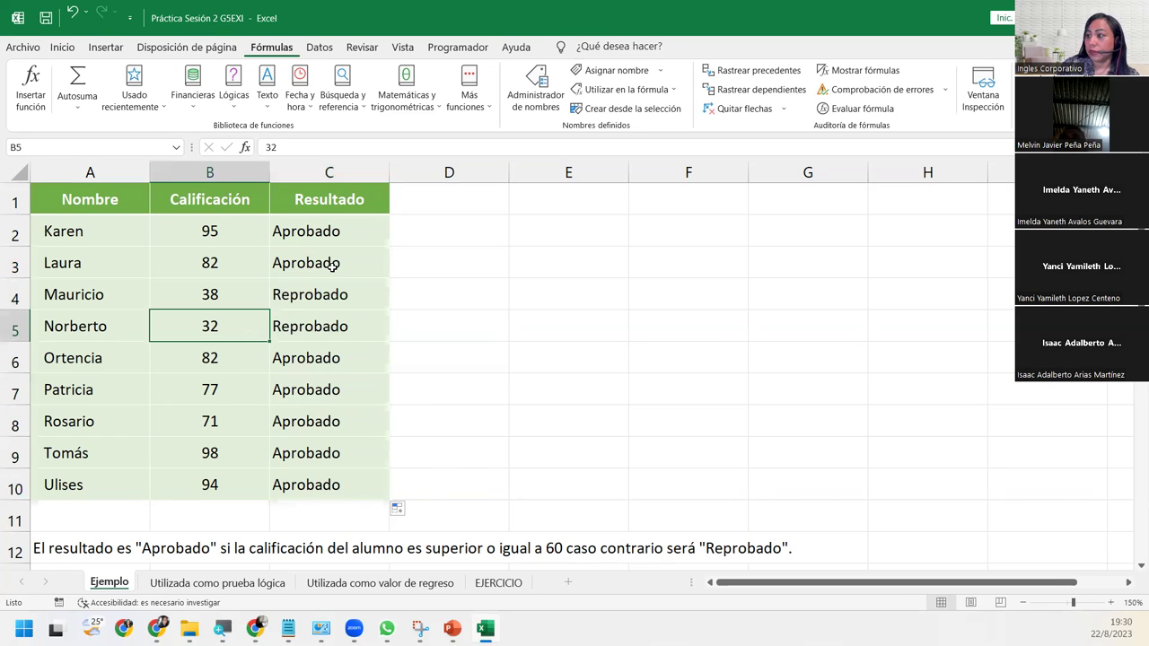
Examine the logical test and arguments of the SI formula in C2, discarding any accidental cell references
{"action": "left_click", "coordinate": [328, 233]}
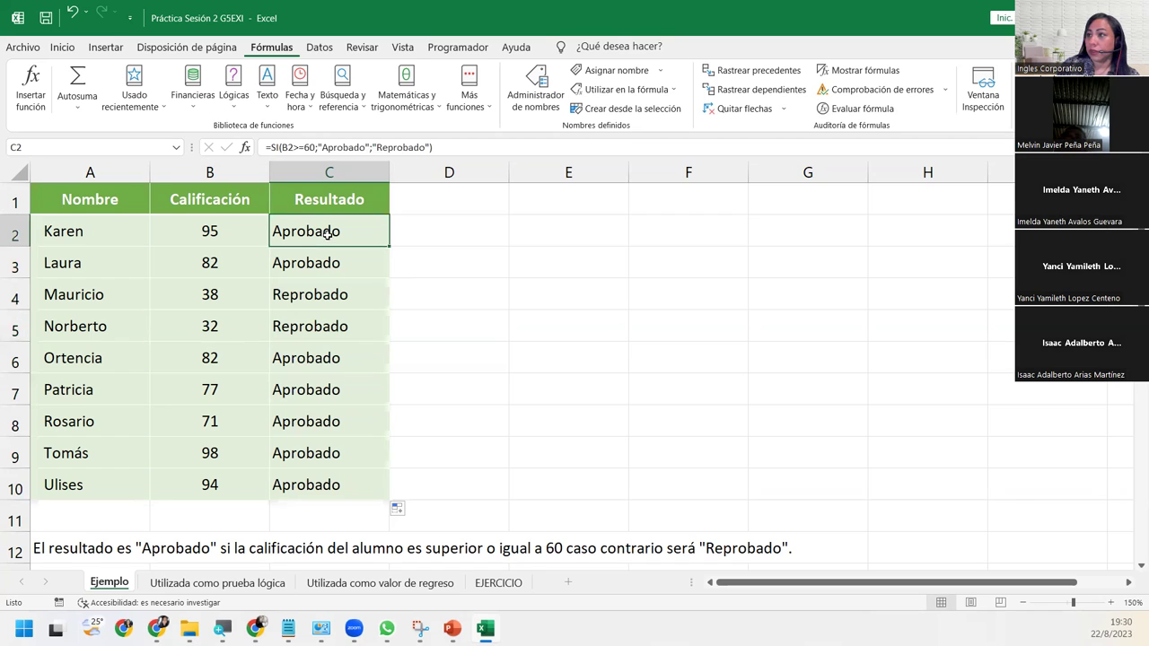
{"action": "left_click", "coordinate": [297, 147]}
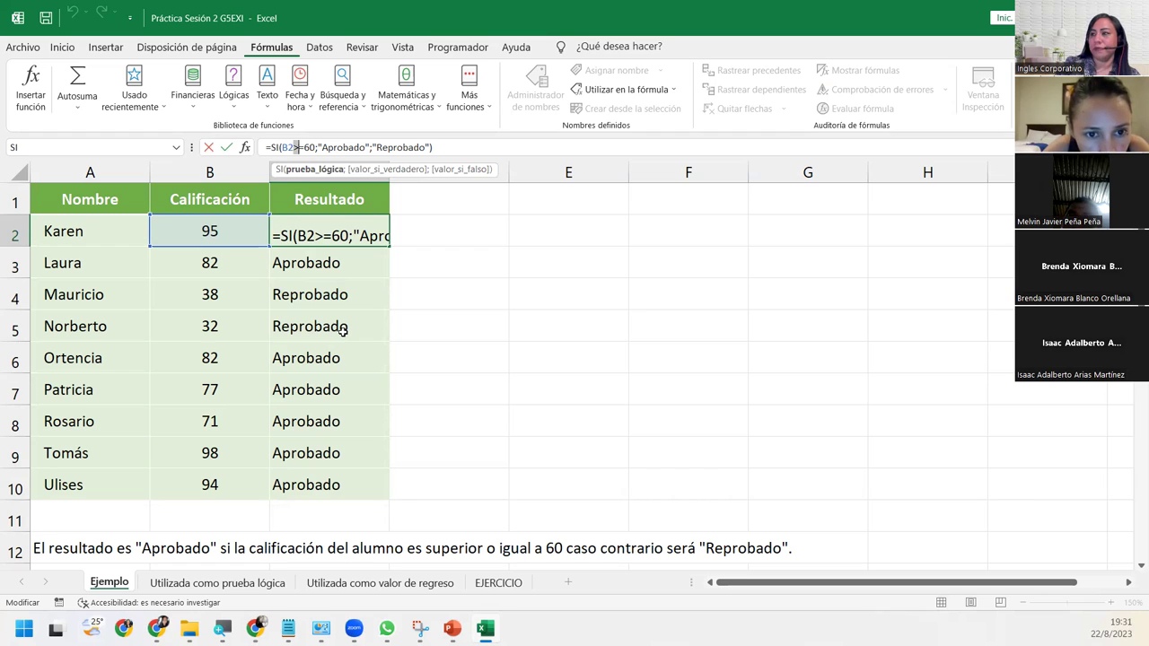
{"action": "key", "text": "Return"}
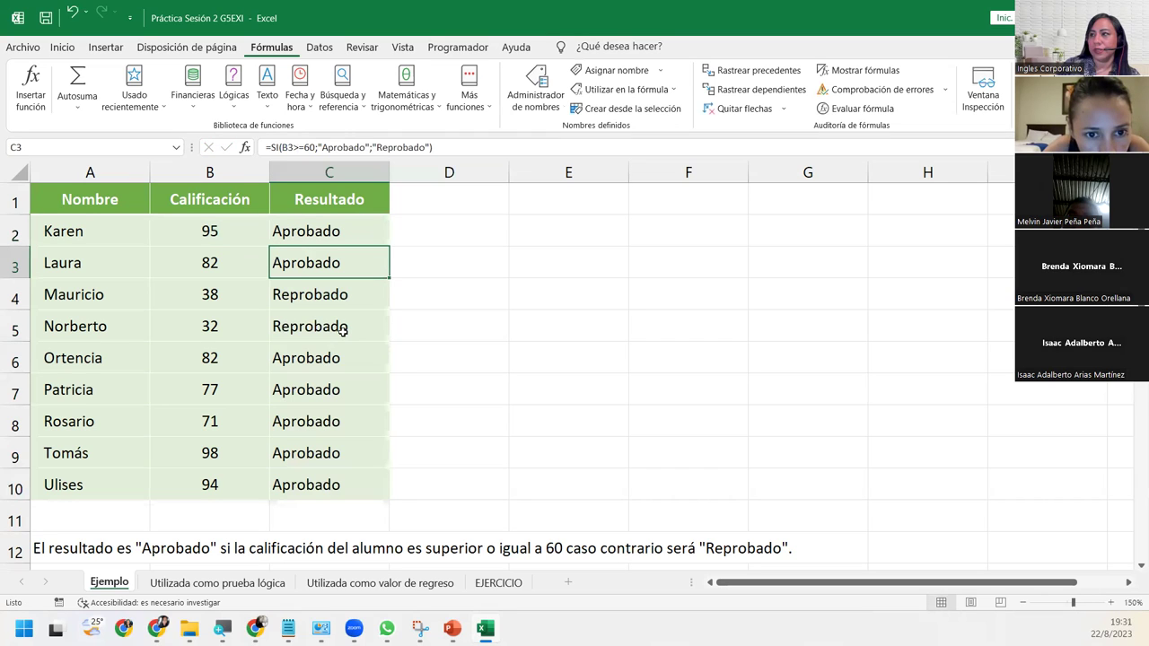
{"action": "left_click", "coordinate": [331, 231]}
{"action": "double_click", "coordinate": [331, 231]}
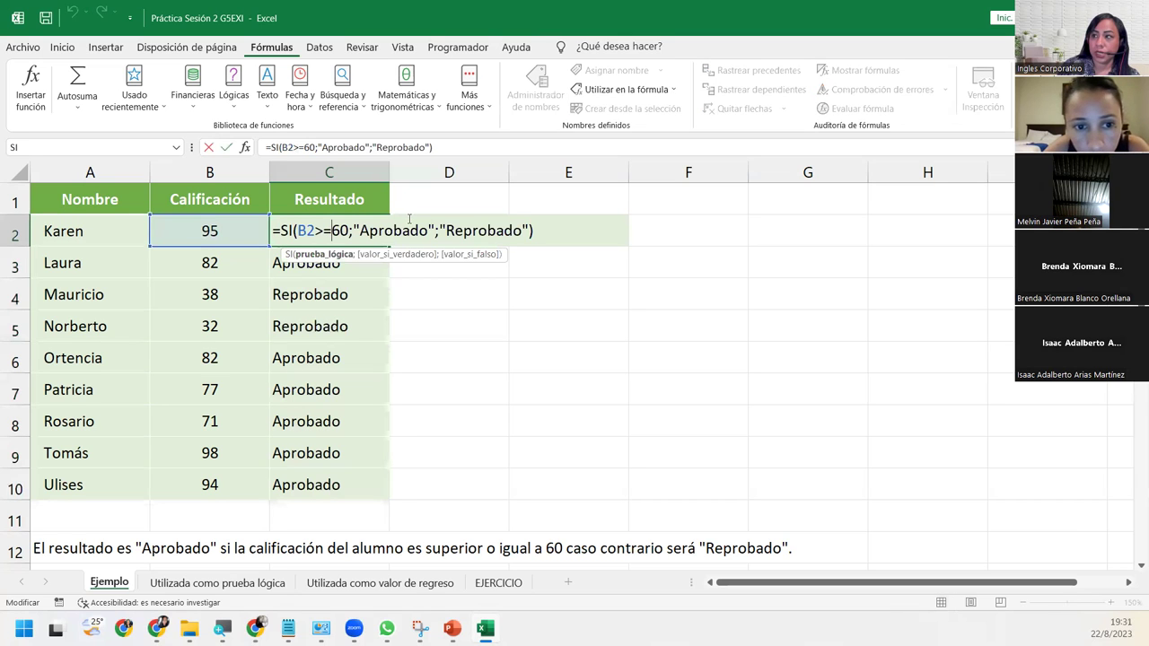
{"action": "left_click", "coordinate": [307, 294]}
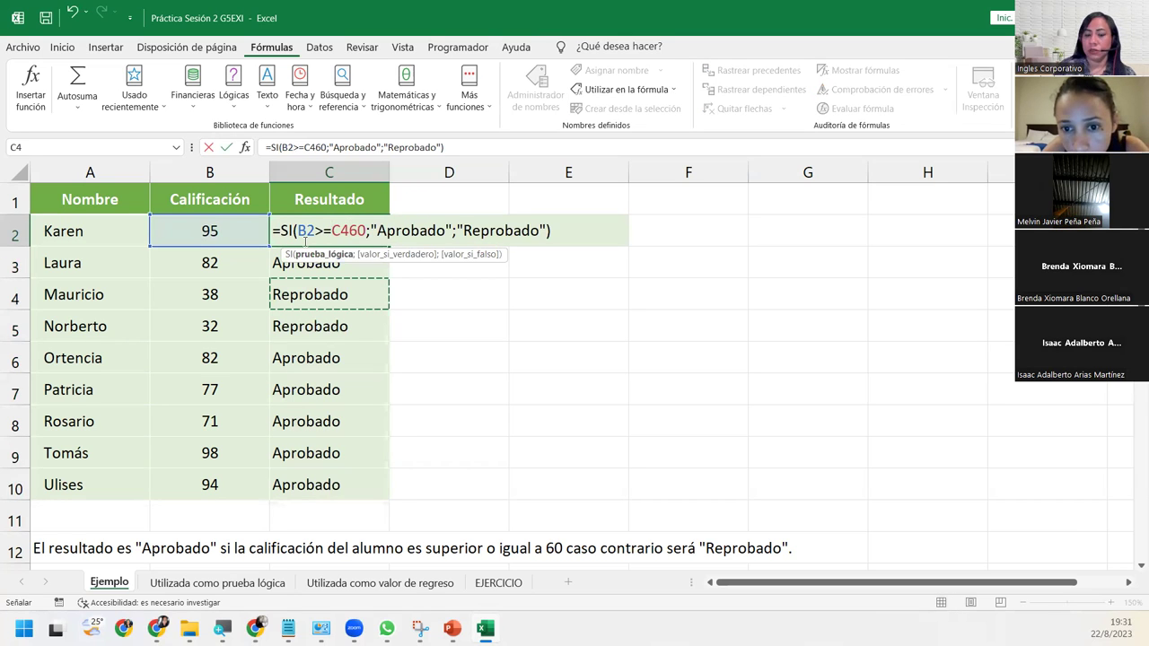
{"action": "key", "text": "Escape"}
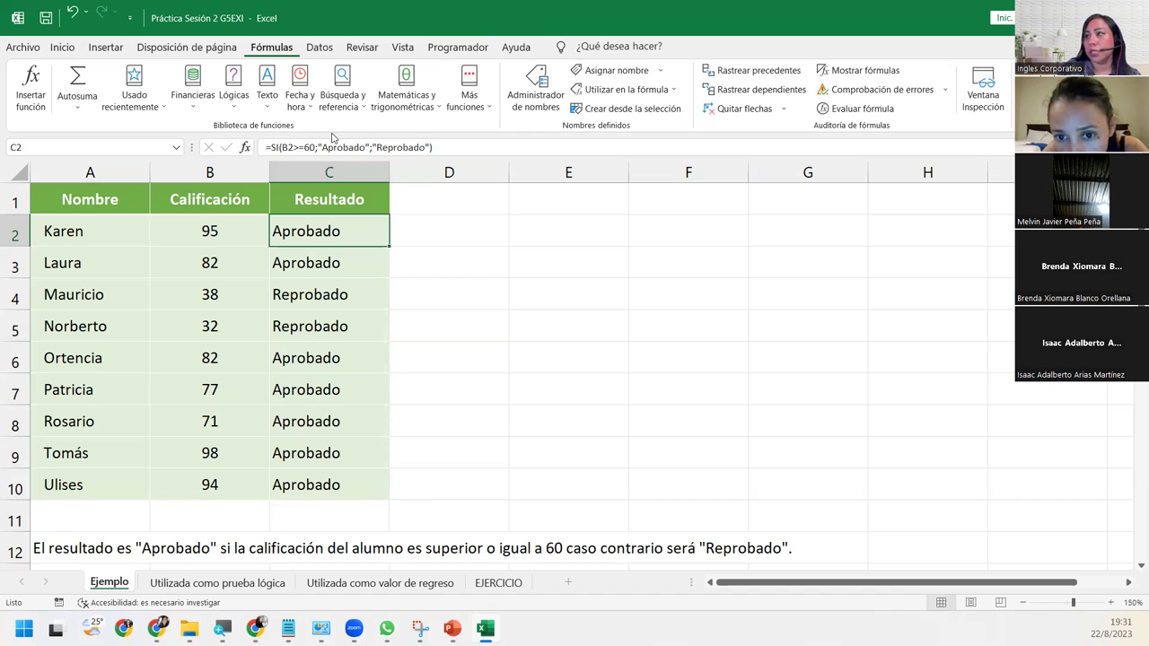
{"action": "left_click", "coordinate": [320, 147]}
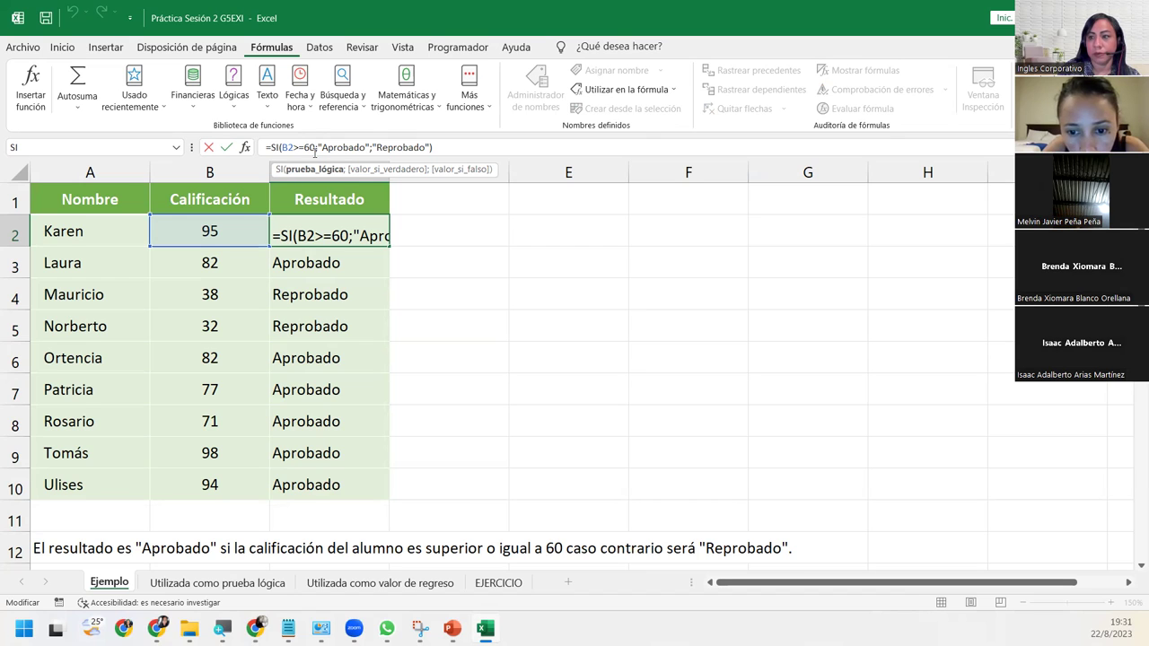
{"action": "left_click", "coordinate": [214, 420]}
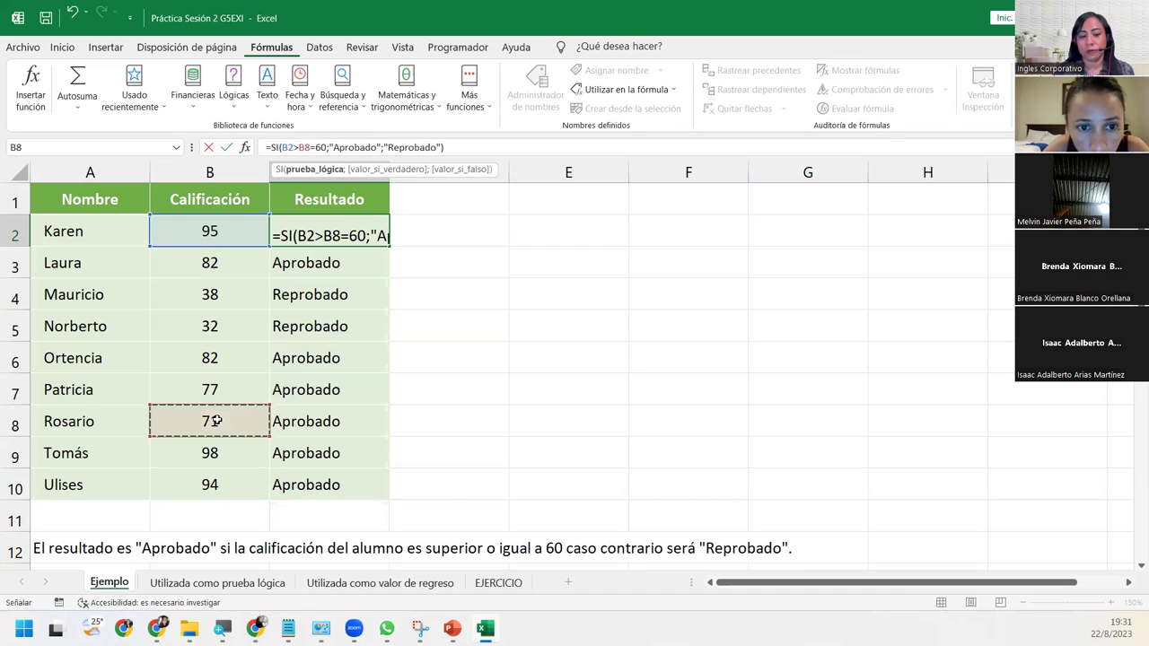
{"action": "key", "text": "Escape"}
Examine the Edad and Descripción table and read the "Mayor de edad" condition in row 31
{"action": "scroll", "coordinate": [232, 530], "scroll_direction": "down", "scroll_amount": 3}
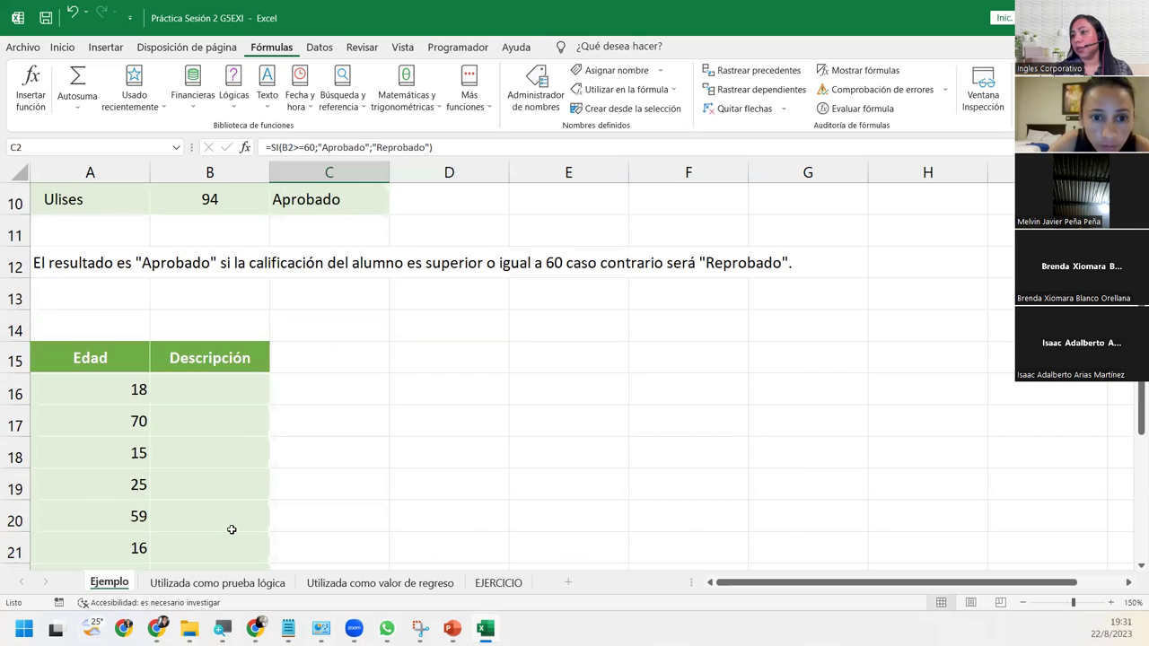
{"action": "scroll", "coordinate": [232, 530], "scroll_direction": "down", "scroll_amount": 2}
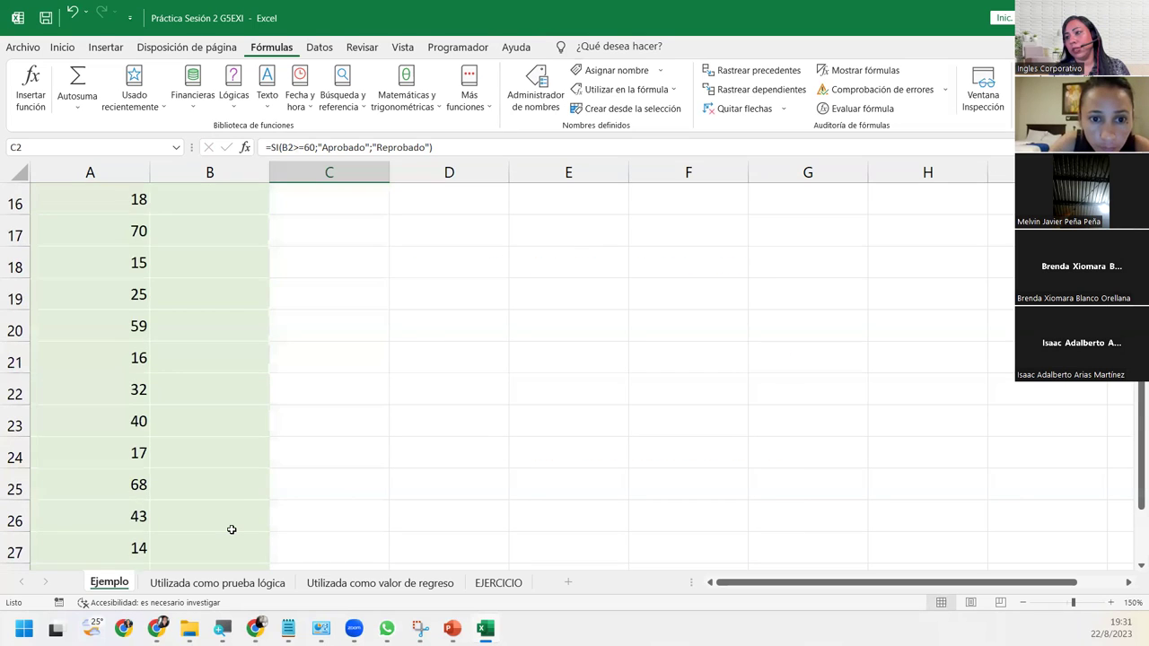
{"action": "scroll", "coordinate": [231, 529], "scroll_direction": "down", "scroll_amount": 3}
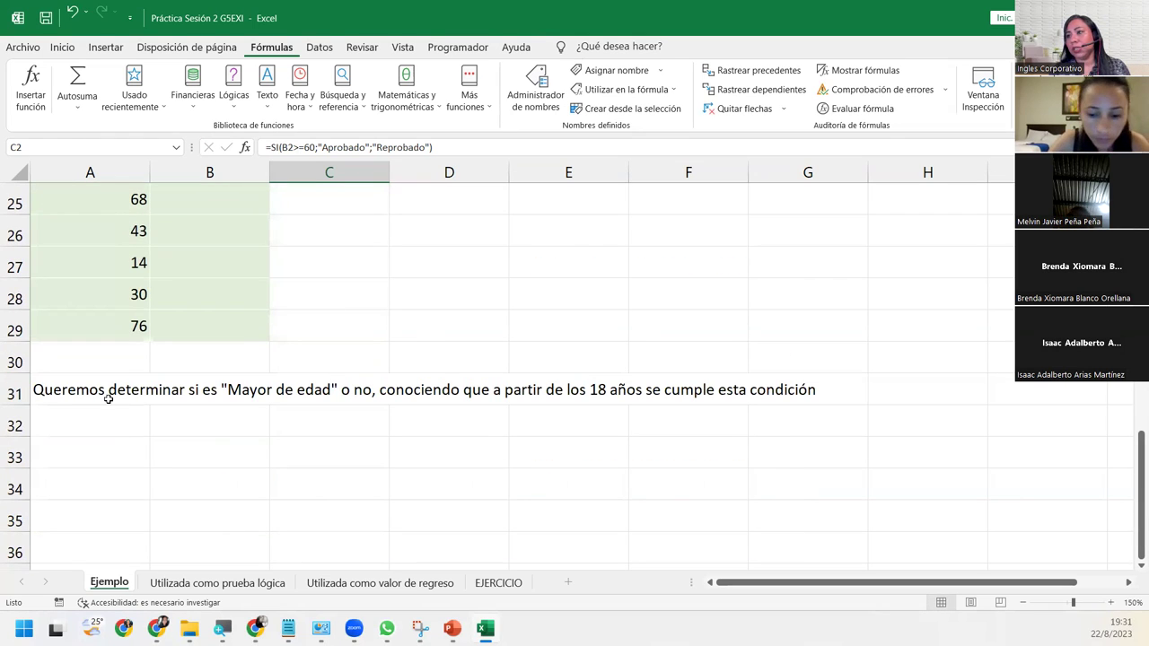
{"action": "left_click", "coordinate": [1024, 604]}
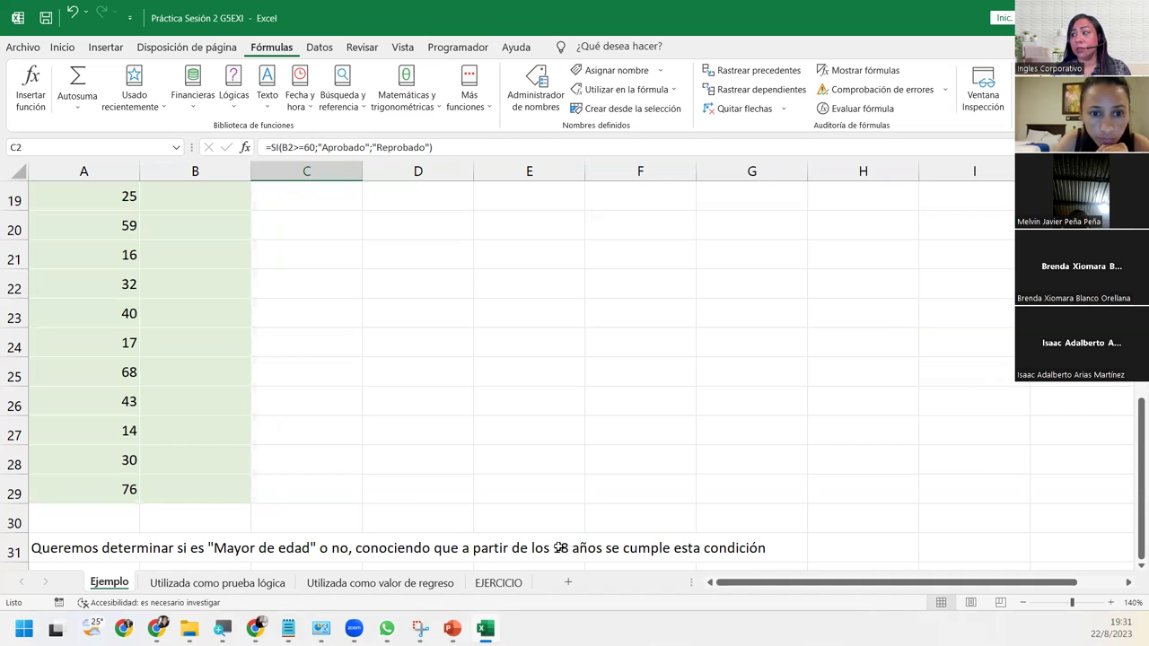
{"action": "scroll", "coordinate": [88, 471], "scroll_direction": "up", "scroll_amount": 2}
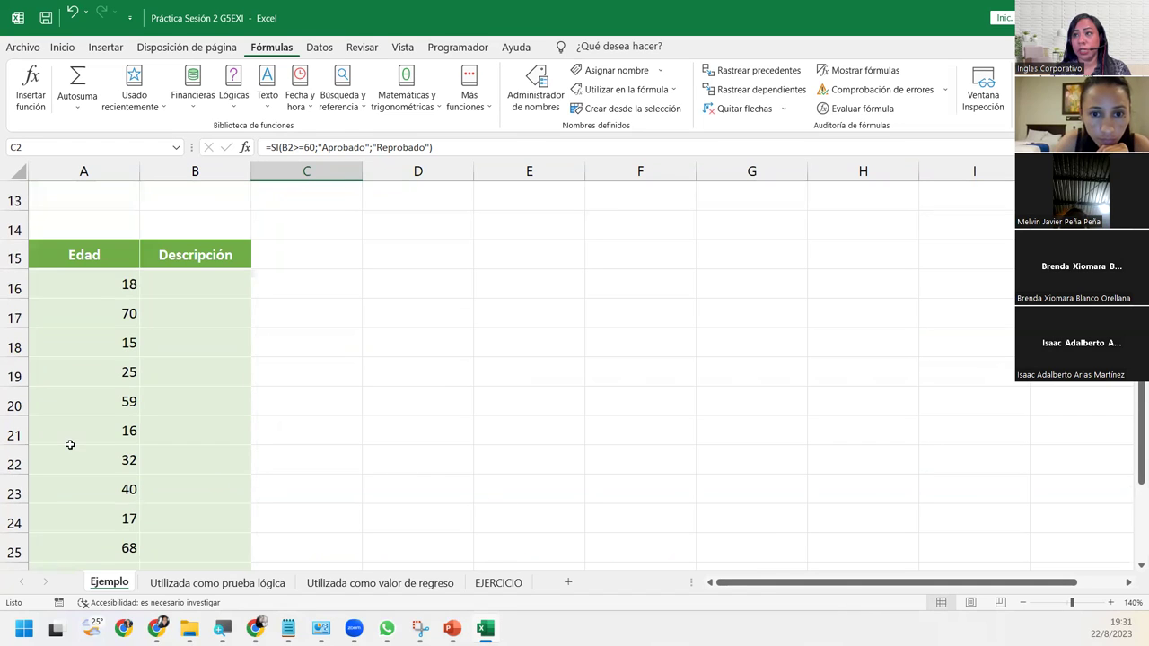
Start an SI formula in B16 with the logical test A16>=18
{"action": "left_click", "coordinate": [163, 277]}
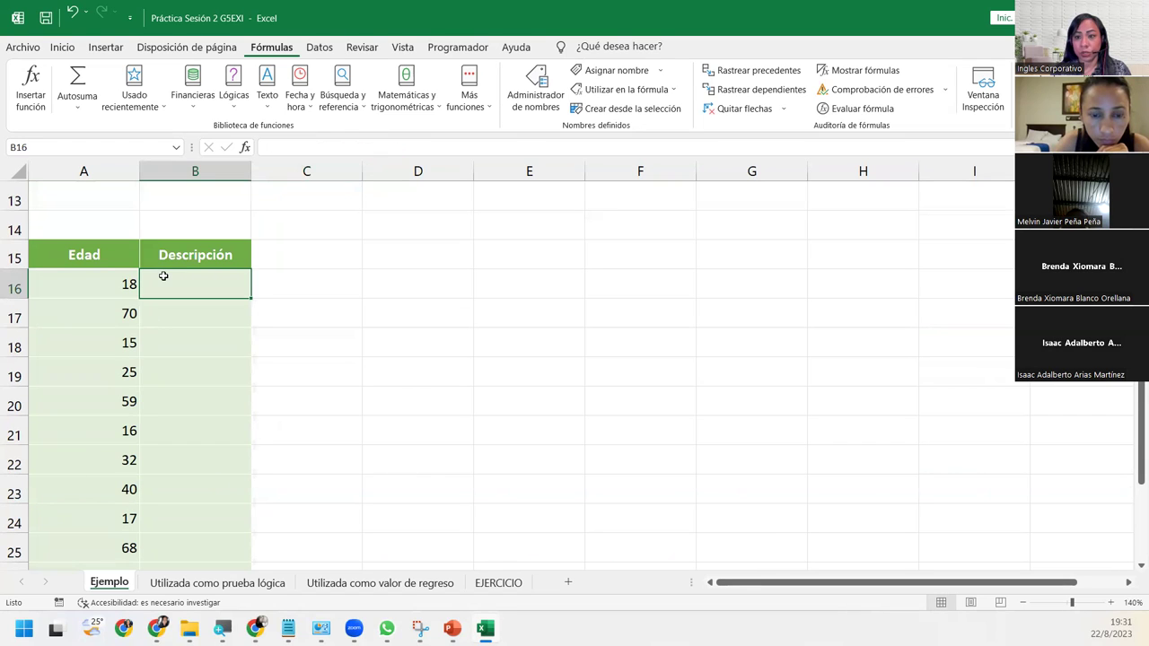
{"action": "left_click", "coordinate": [106, 285]}
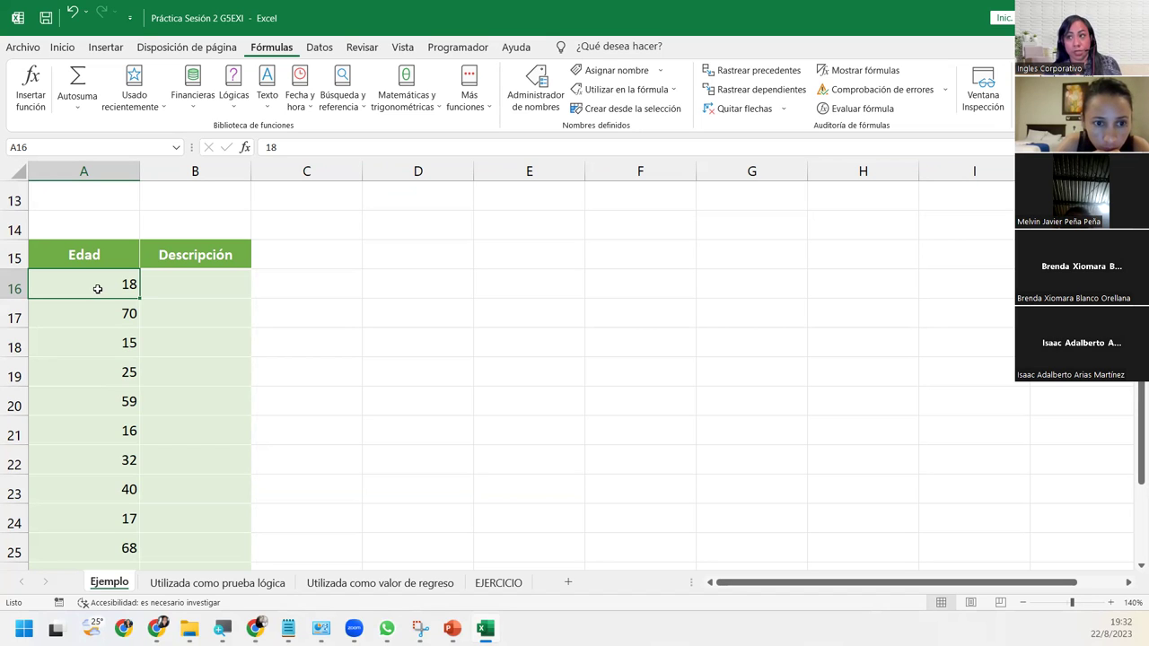
{"action": "left_click", "coordinate": [202, 286]}
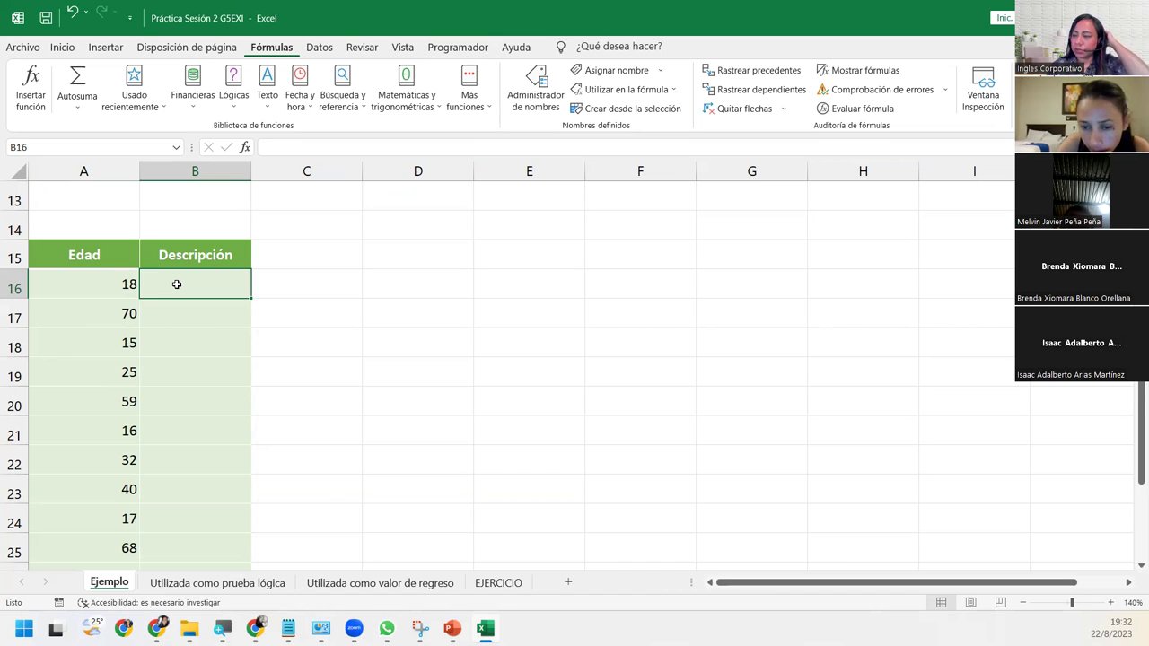
{"action": "scroll", "coordinate": [177, 283], "scroll_direction": "down", "scroll_amount": 1}
{"action": "scroll", "coordinate": [176, 284], "scroll_direction": "up", "scroll_amount": 1}
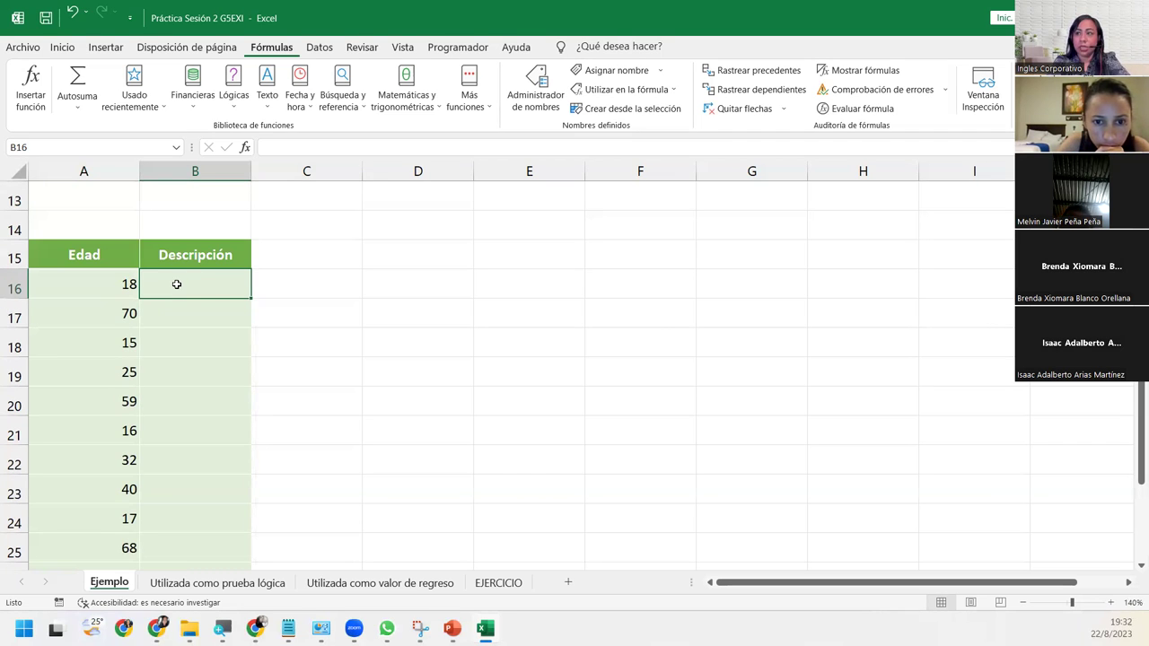
{"action": "type", "text": "="}
{"action": "key", "text": "Tab"}
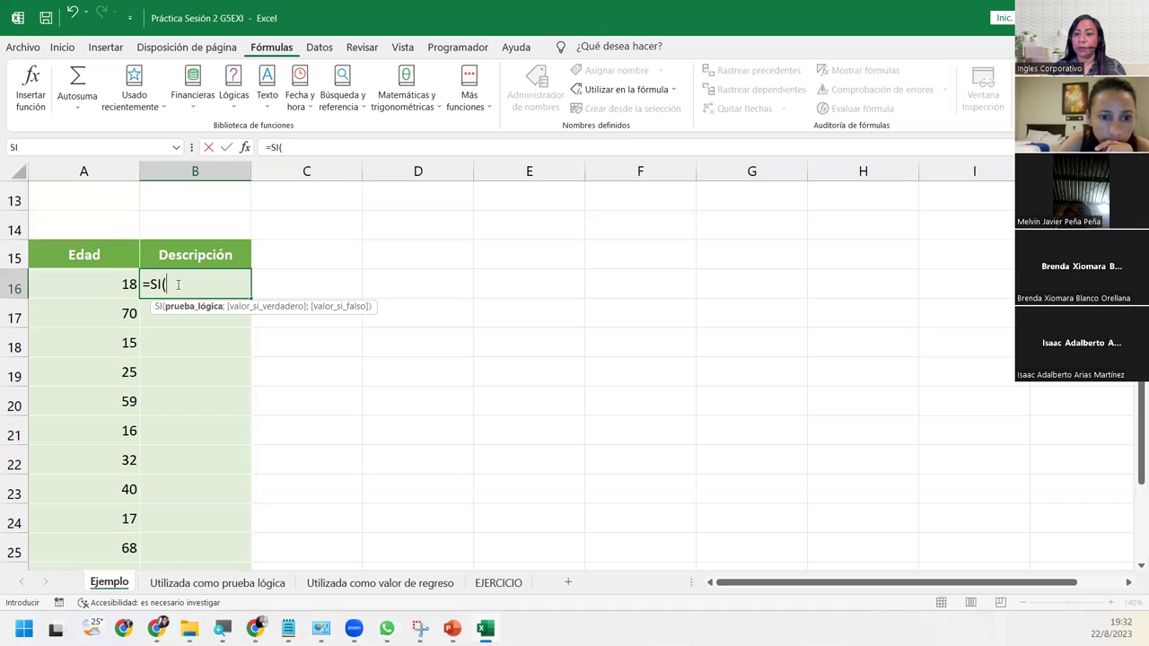
{"action": "left_click", "coordinate": [43, 282]}
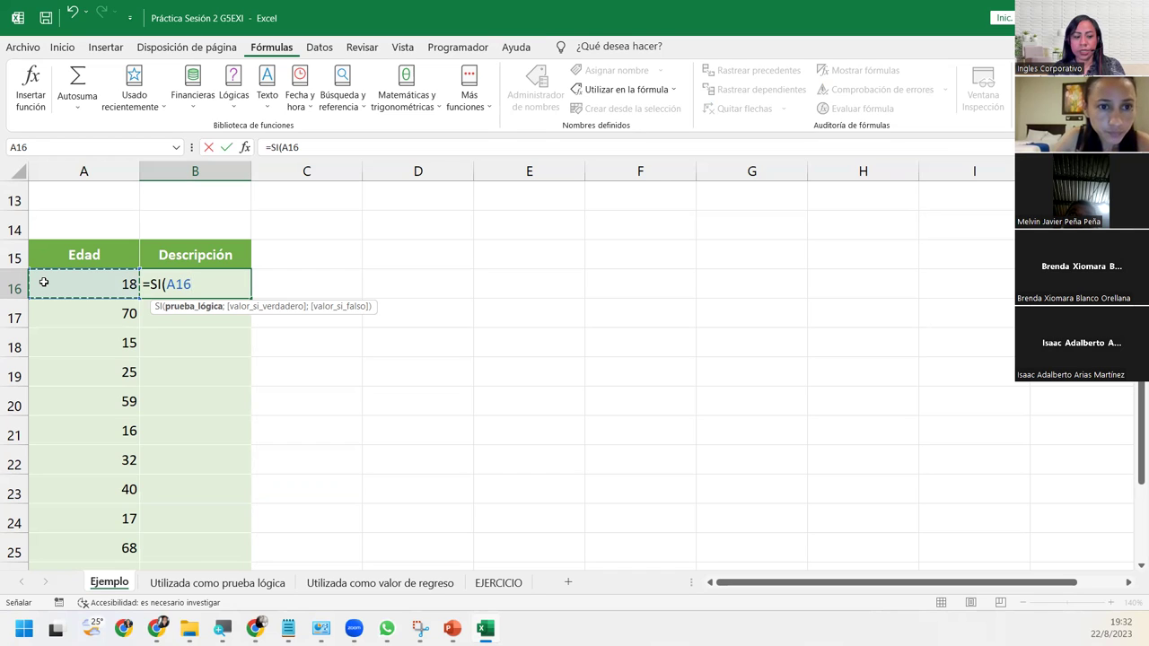
{"action": "type", "text": ">="}
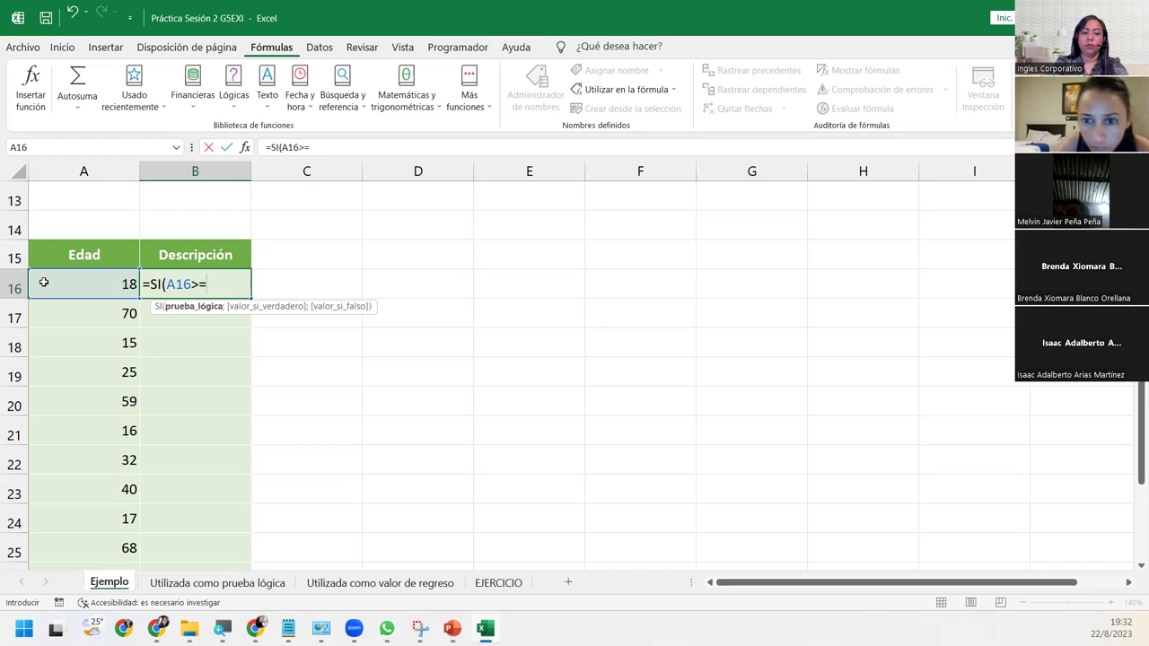
{"action": "type", "text": "18;"}
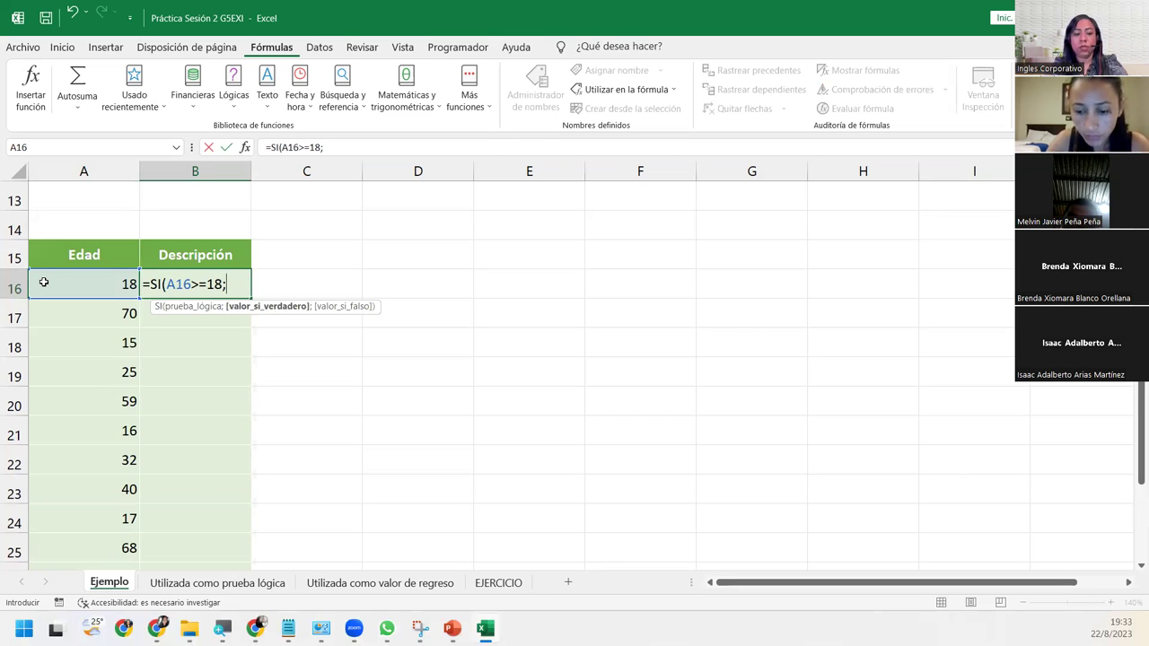
Complete the B16 formula with "Mayor de edad" as the true value and "Menor de edad" as the false value
{"action": "type", "text": "\"M"}
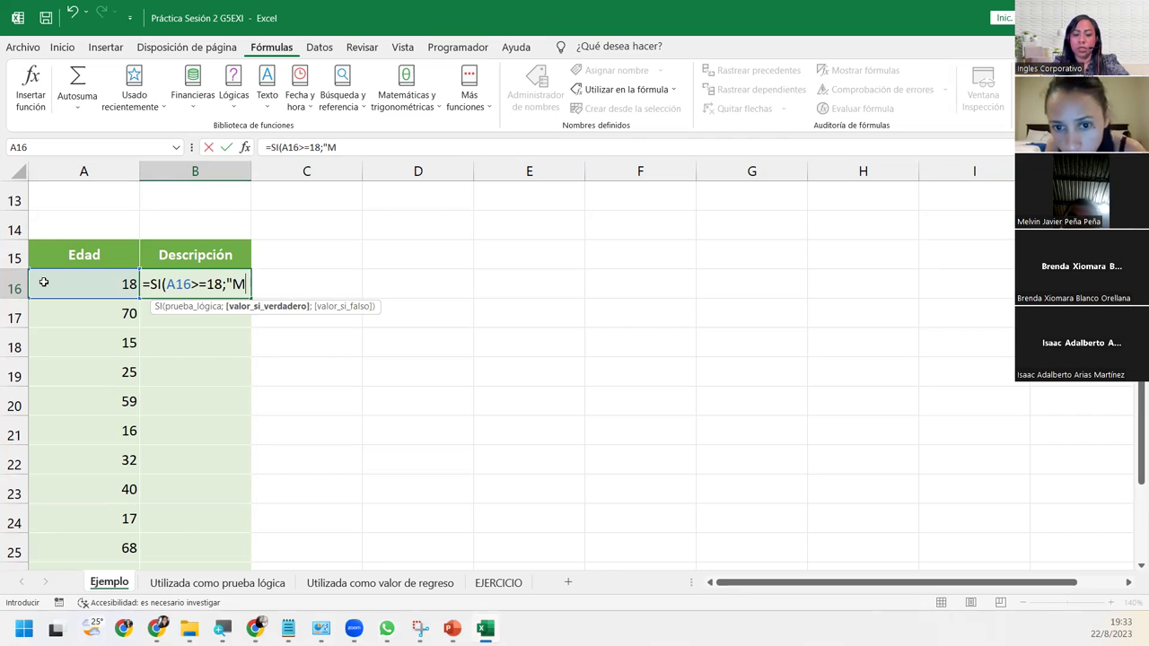
{"action": "type", "text": "ayor de eda"}
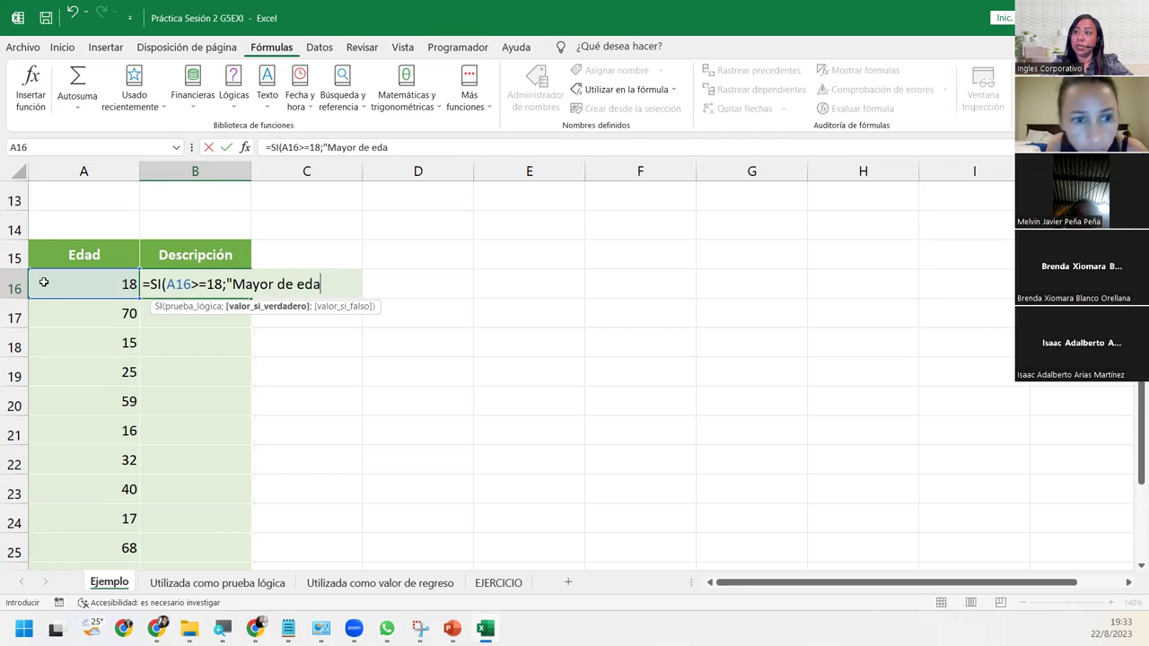
{"action": "type", "text": "d\""}
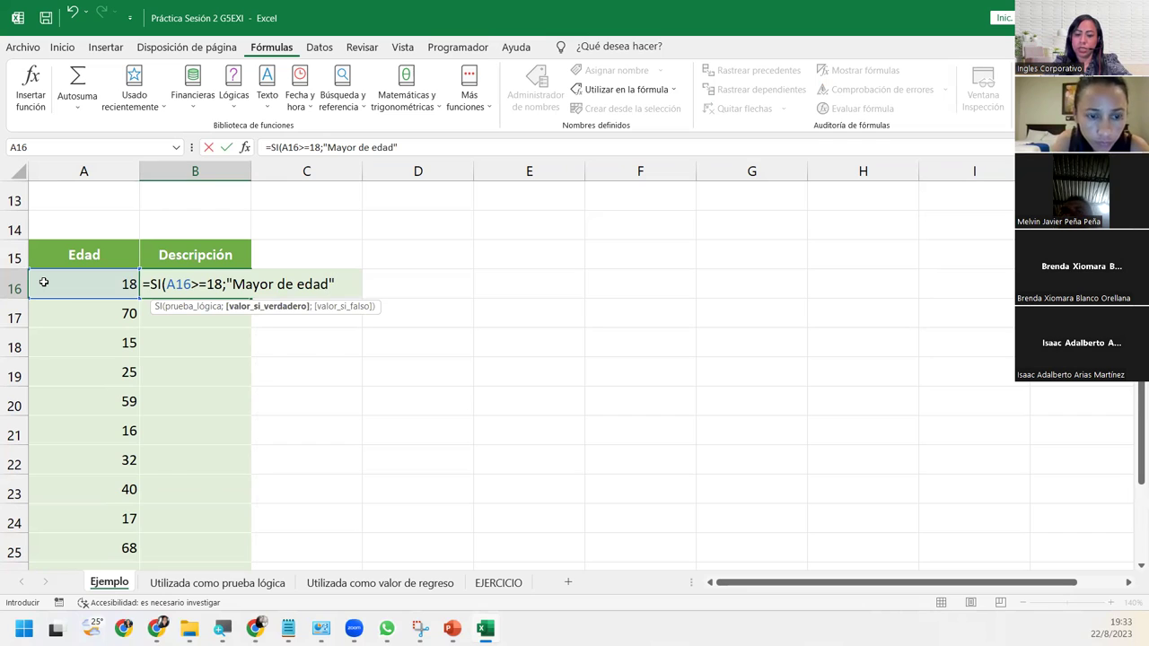
{"action": "type", "text": ";\"Menor de edad"}
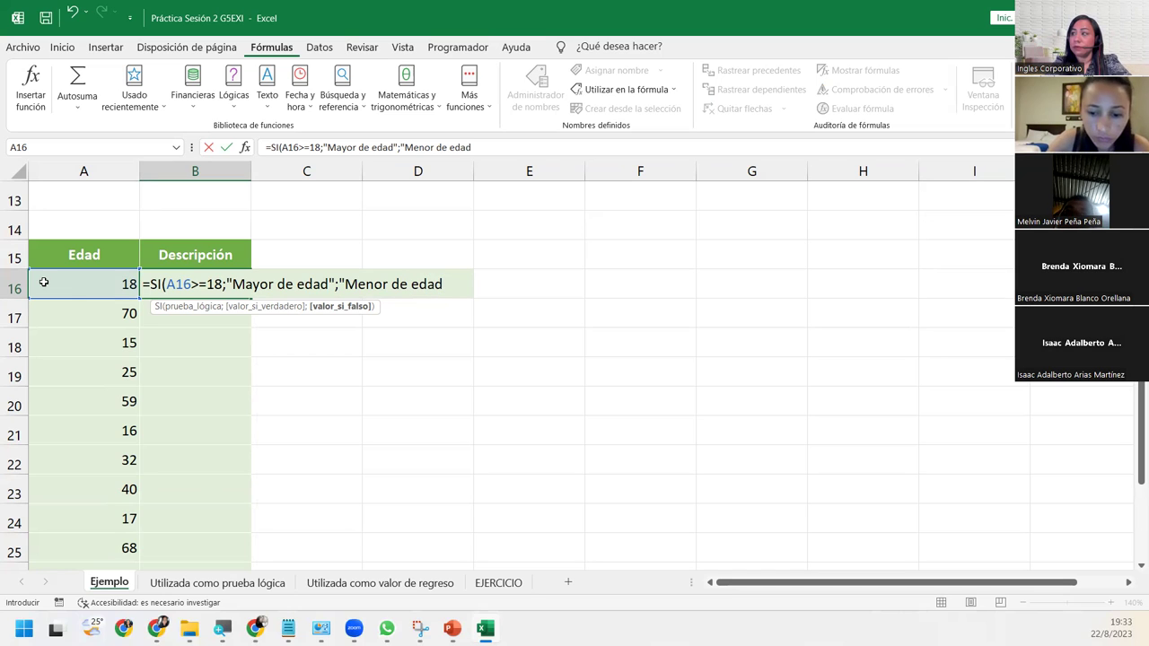
{"action": "type", "text": "\")"}
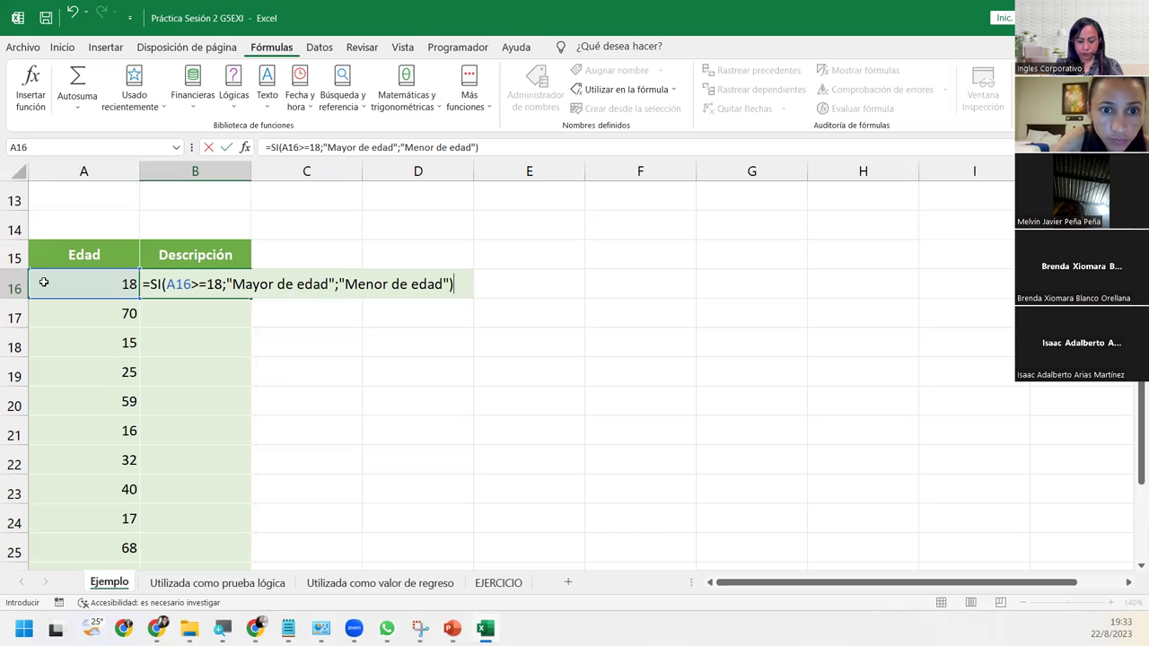
{"action": "key", "text": "Return"}
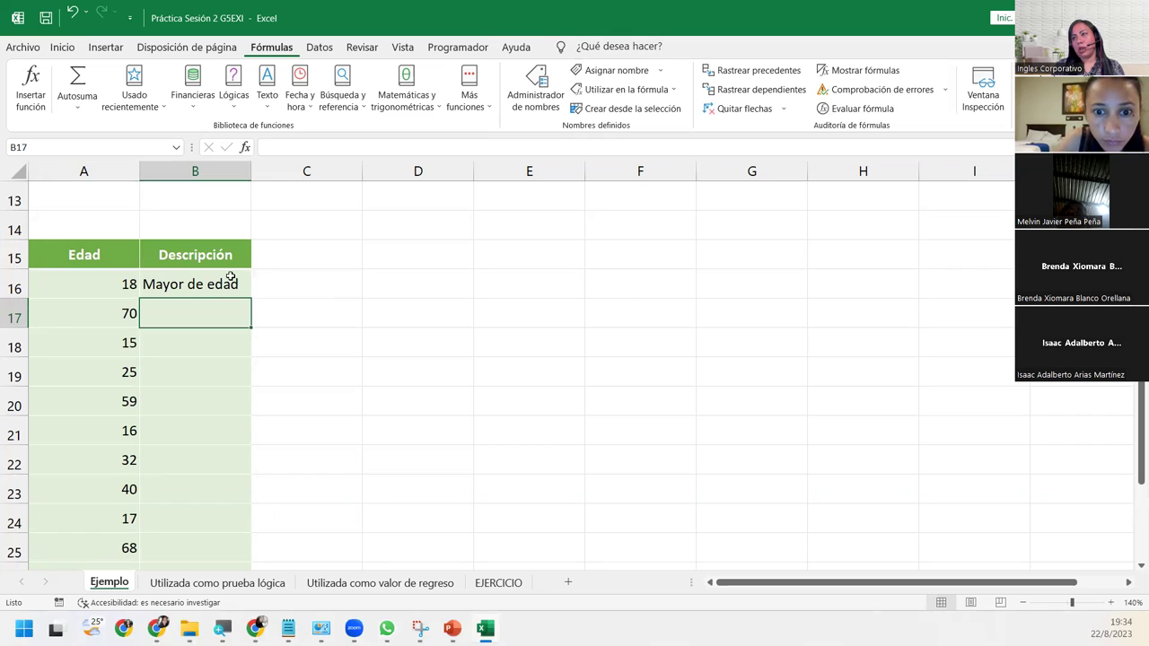
Fill the SI formula from B16 down through the Descripción column to row 29
{"action": "left_click", "coordinate": [231, 283]}
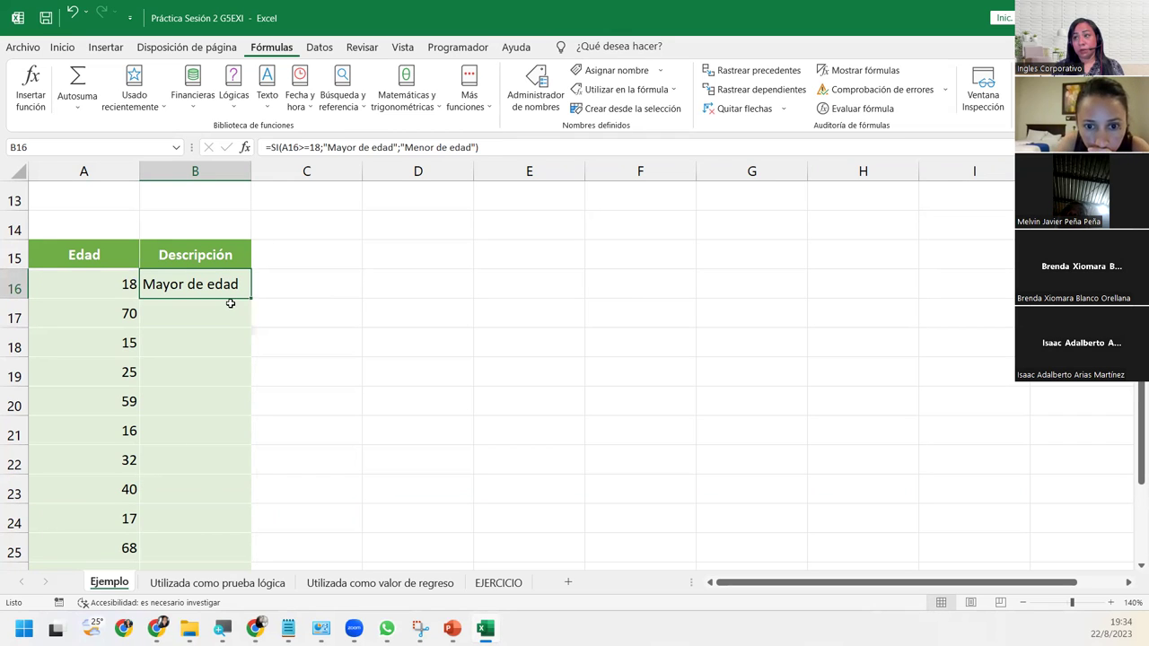
{"action": "double_click", "coordinate": [251, 299]}
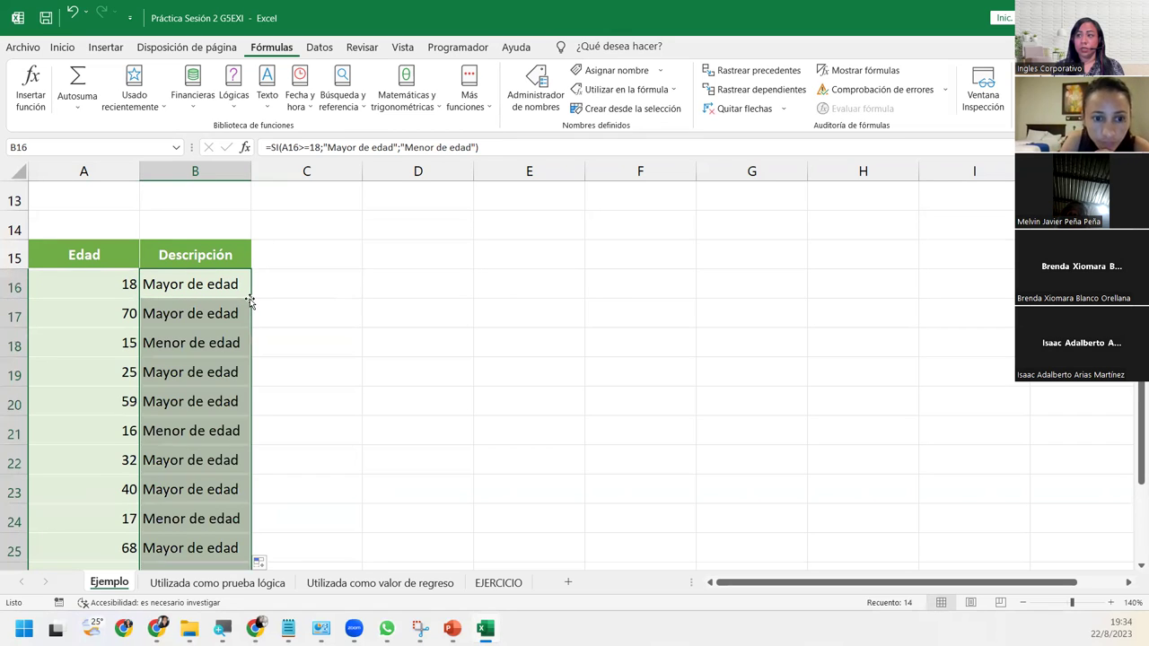
{"action": "scroll", "coordinate": [251, 302], "scroll_direction": "down", "scroll_amount": 2}
{"action": "scroll", "coordinate": [251, 302], "scroll_direction": "up", "scroll_amount": 1}
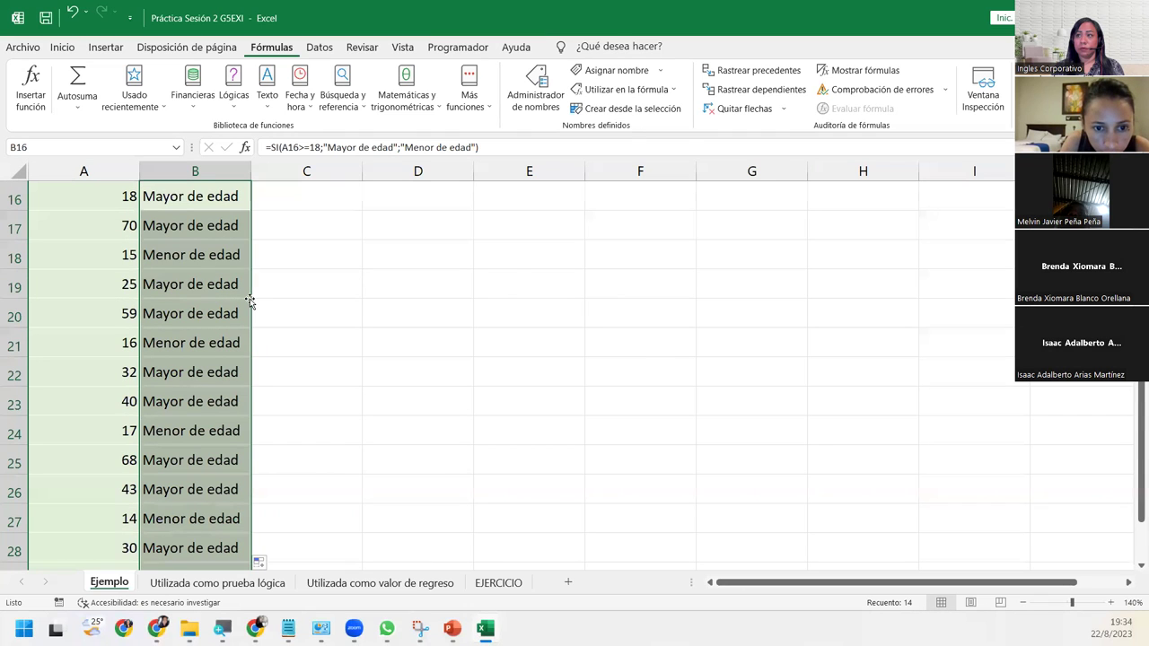
Check the copied formulas in B18, B24 and B27 and compare the descriptions with the ages in the Edad column
{"action": "left_click", "coordinate": [200, 247]}
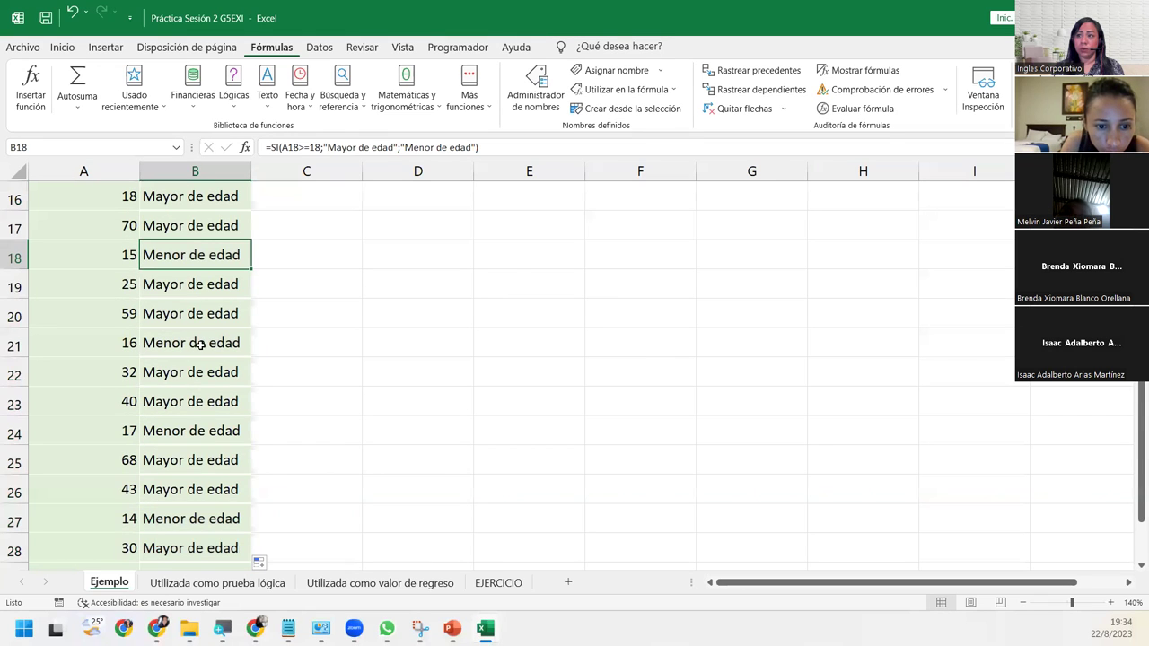
{"action": "left_click", "coordinate": [180, 430]}
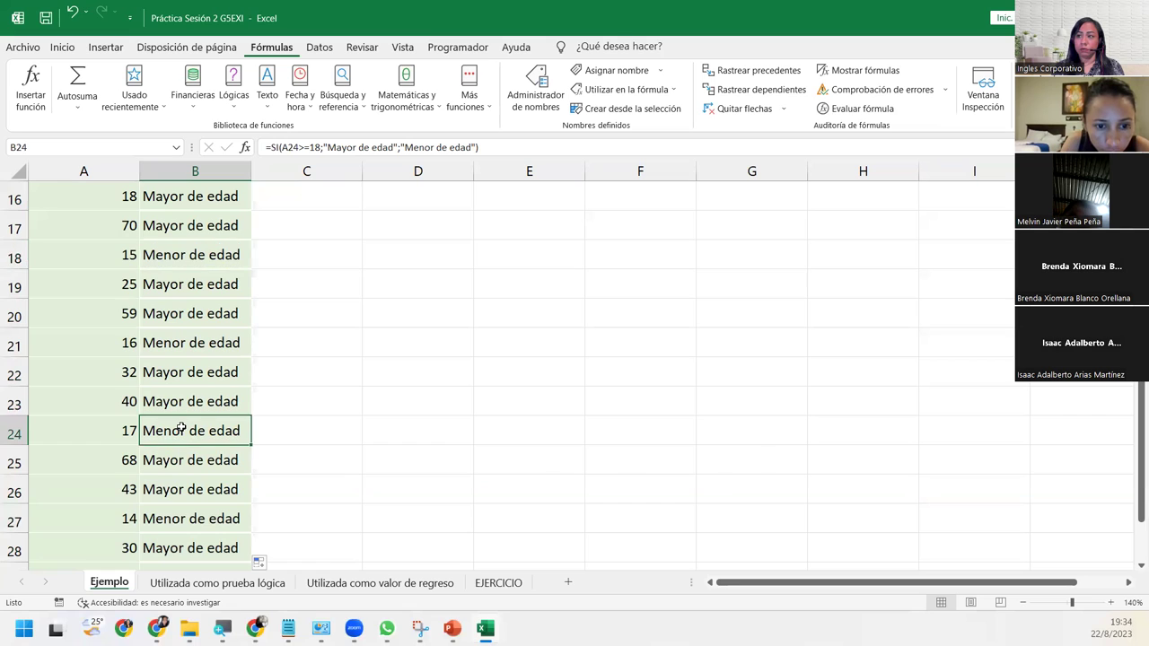
{"action": "scroll", "coordinate": [181, 426], "scroll_direction": "down", "scroll_amount": 2}
{"action": "left_click", "coordinate": [179, 344]}
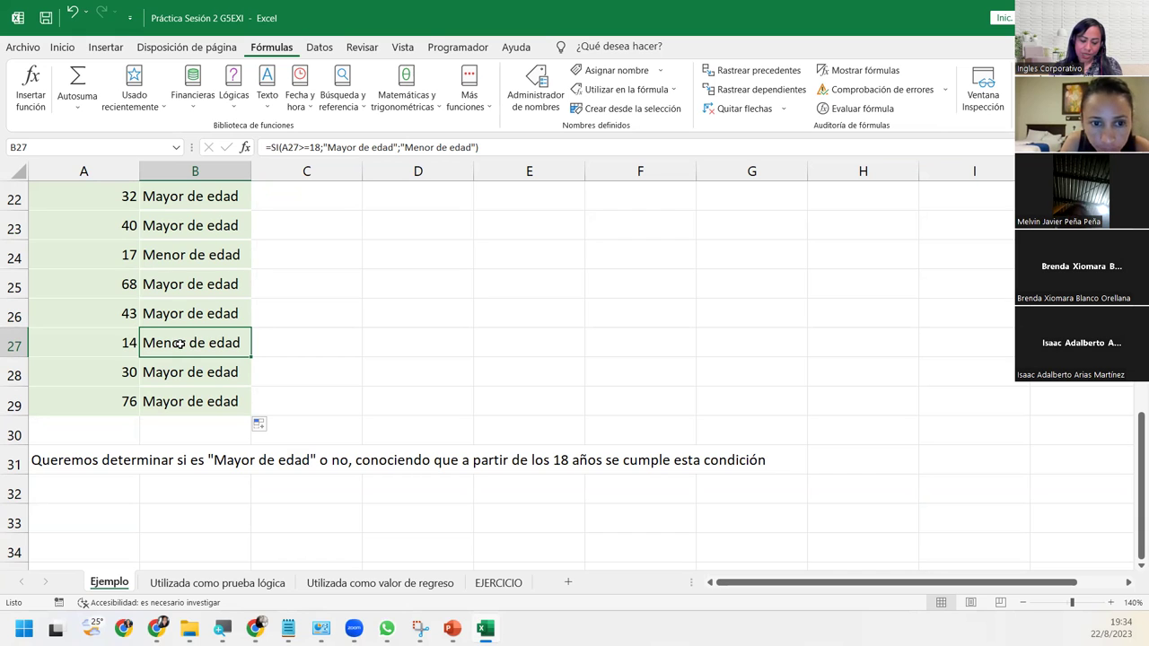
{"action": "scroll", "coordinate": [224, 339], "scroll_direction": "up", "scroll_amount": 4}
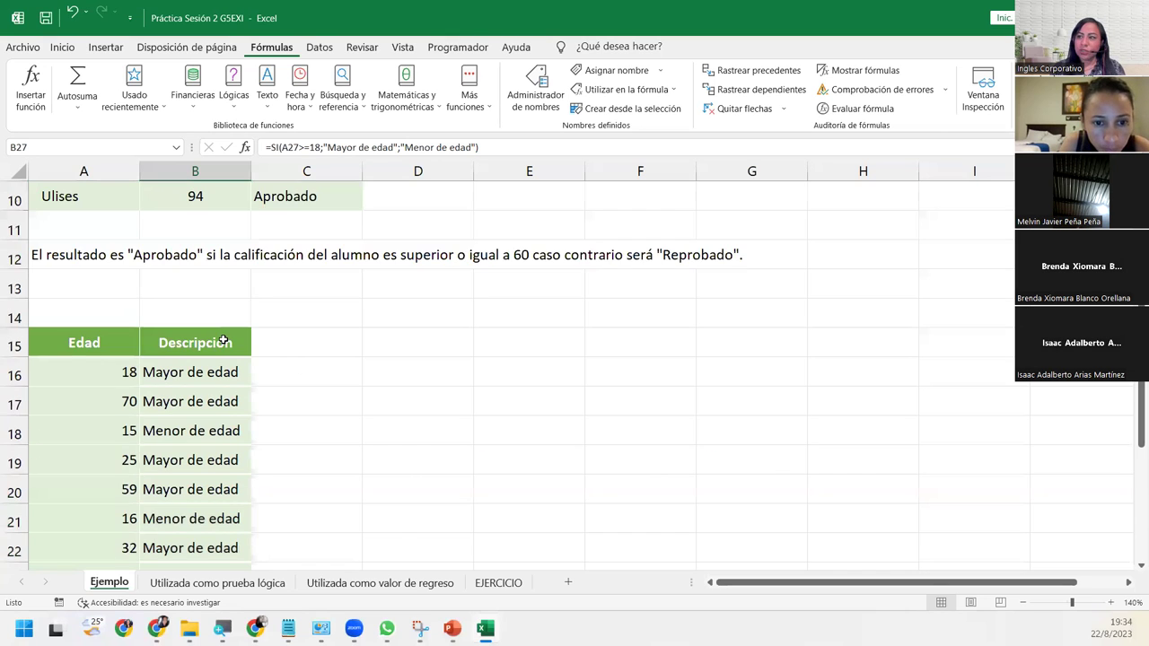
{"action": "scroll", "coordinate": [224, 341], "scroll_direction": "down", "scroll_amount": 3}
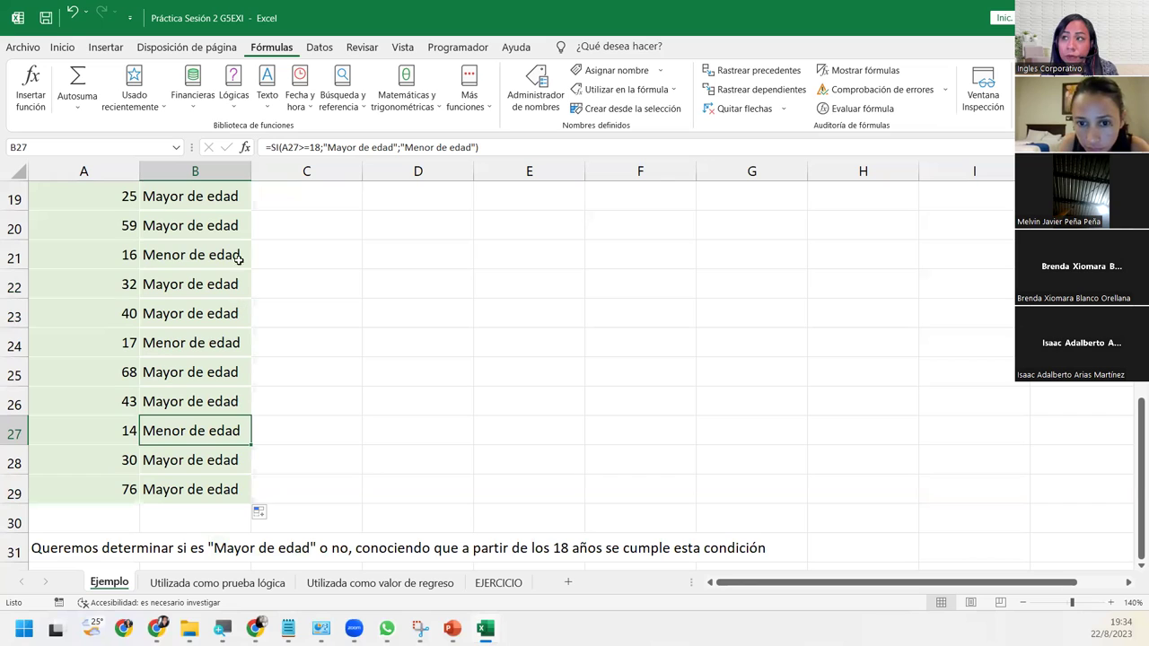
{"action": "scroll", "coordinate": [237, 261], "scroll_direction": "up", "scroll_amount": 2}
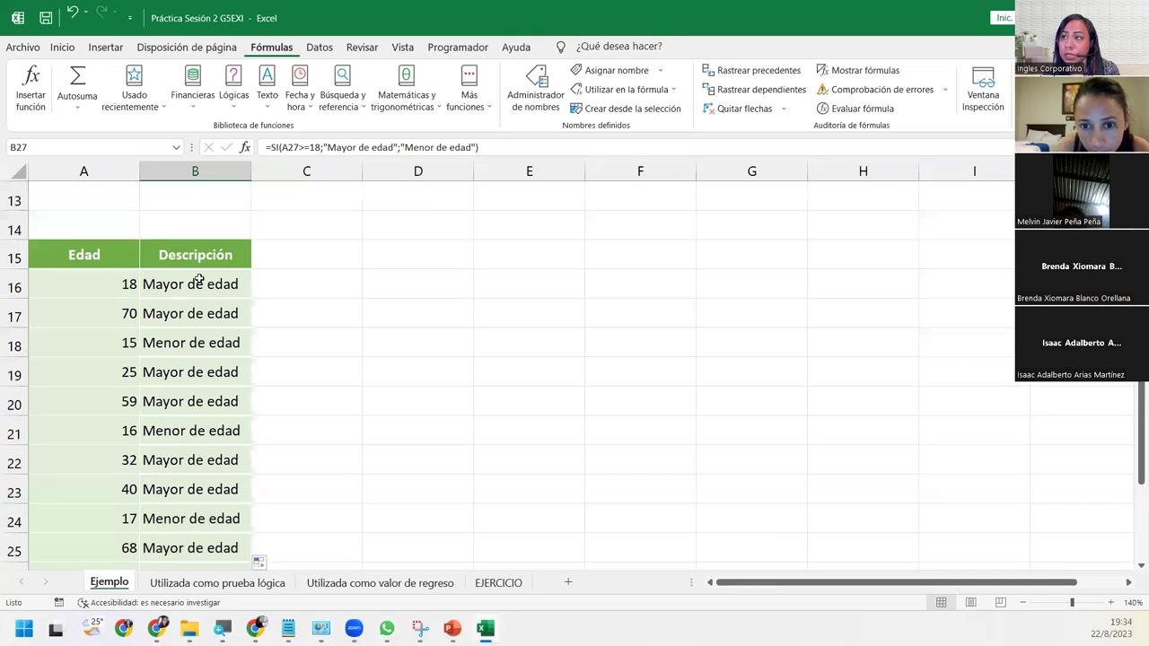
{"action": "scroll", "coordinate": [189, 434], "scroll_direction": "down", "scroll_amount": 3}
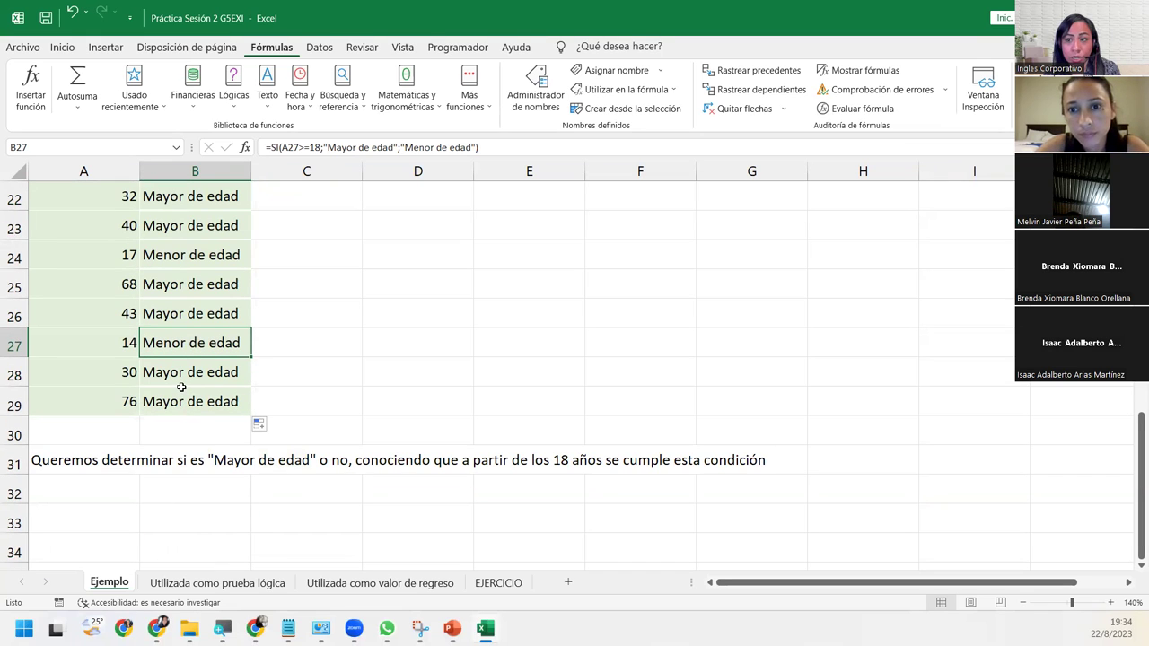
Apply the "Rellenar sin formato" fill option to the filled Descripción formulas
{"action": "left_click", "coordinate": [259, 426]}
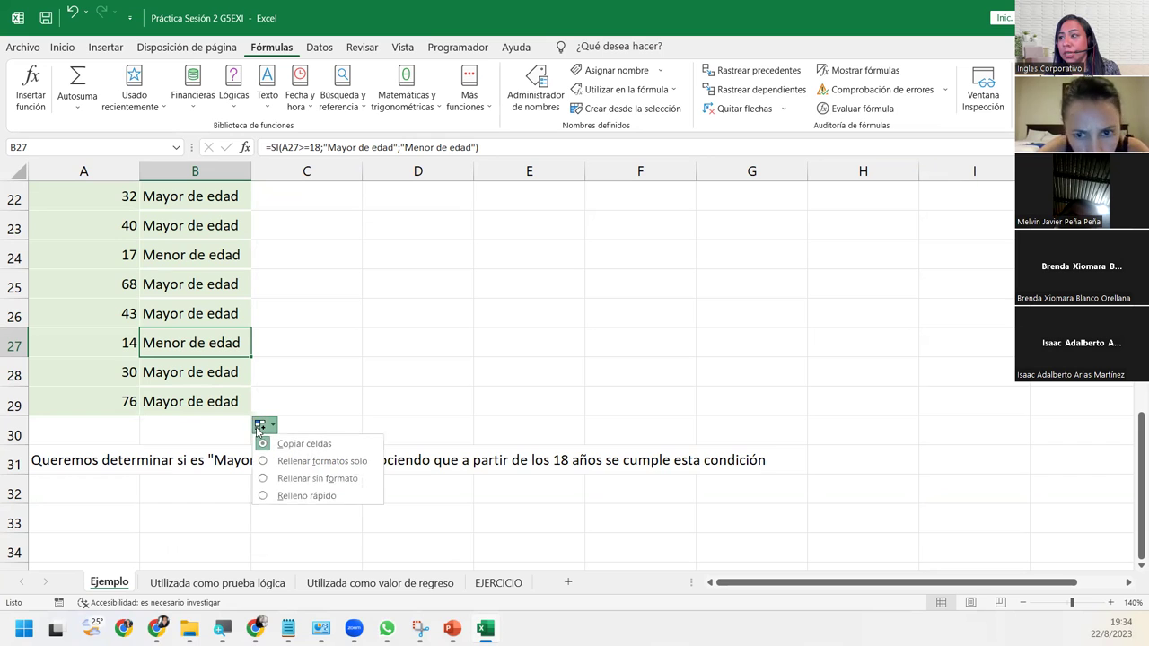
{"action": "left_click", "coordinate": [339, 483]}
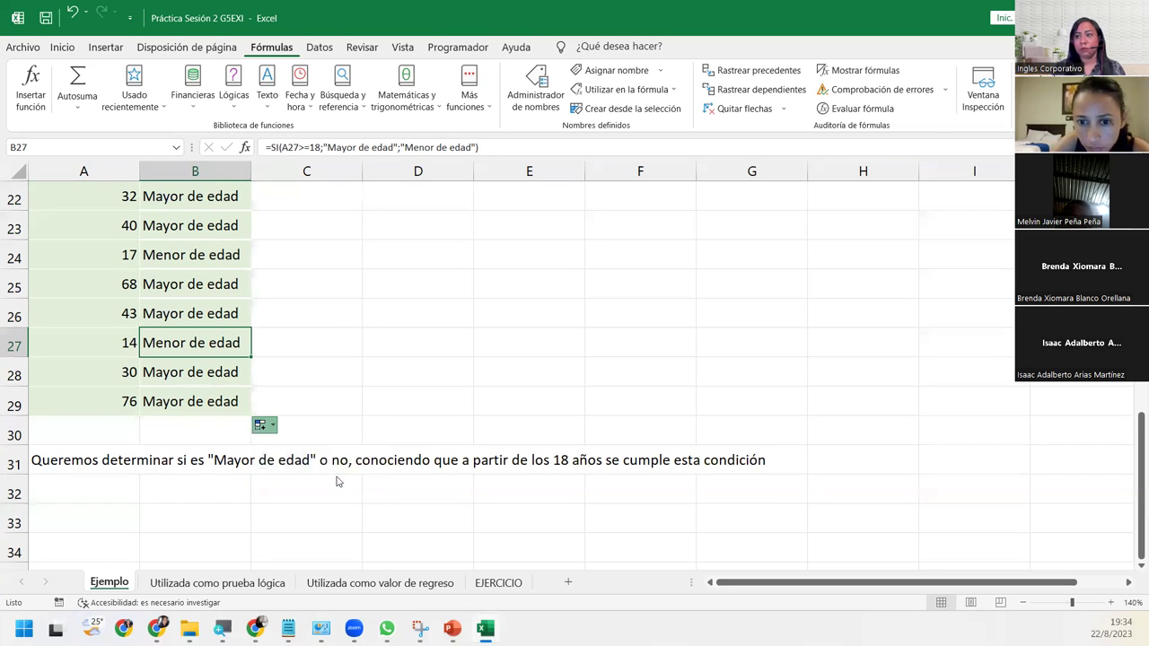
{"action": "scroll", "coordinate": [318, 454], "scroll_direction": "up", "scroll_amount": 2}
{"action": "left_click", "coordinate": [318, 454]}
Review both completed tables on Ejemplo and the exercises on "Utilizada como prueba lógica" and "Utilizada como valor de regreso"
{"action": "scroll", "coordinate": [287, 425], "scroll_direction": "up", "scroll_amount": 3}
{"action": "scroll", "coordinate": [191, 375], "scroll_direction": "down", "scroll_amount": 4}
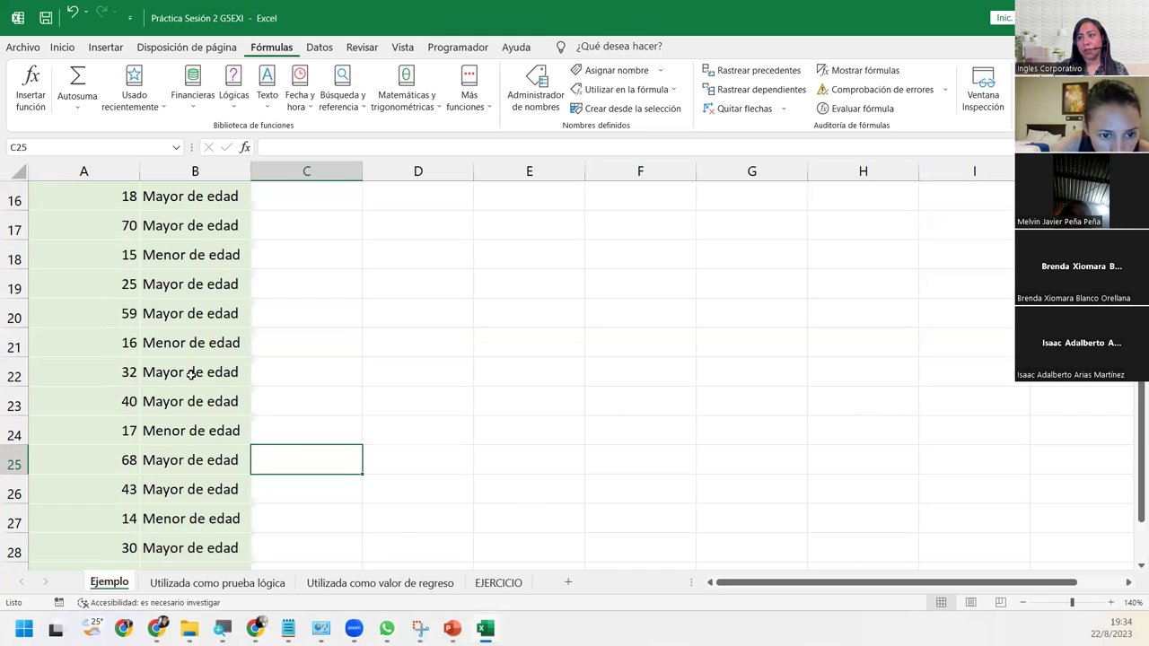
{"action": "scroll", "coordinate": [191, 376], "scroll_direction": "up", "scroll_amount": 1}
{"action": "scroll", "coordinate": [191, 375], "scroll_direction": "up", "scroll_amount": 1}
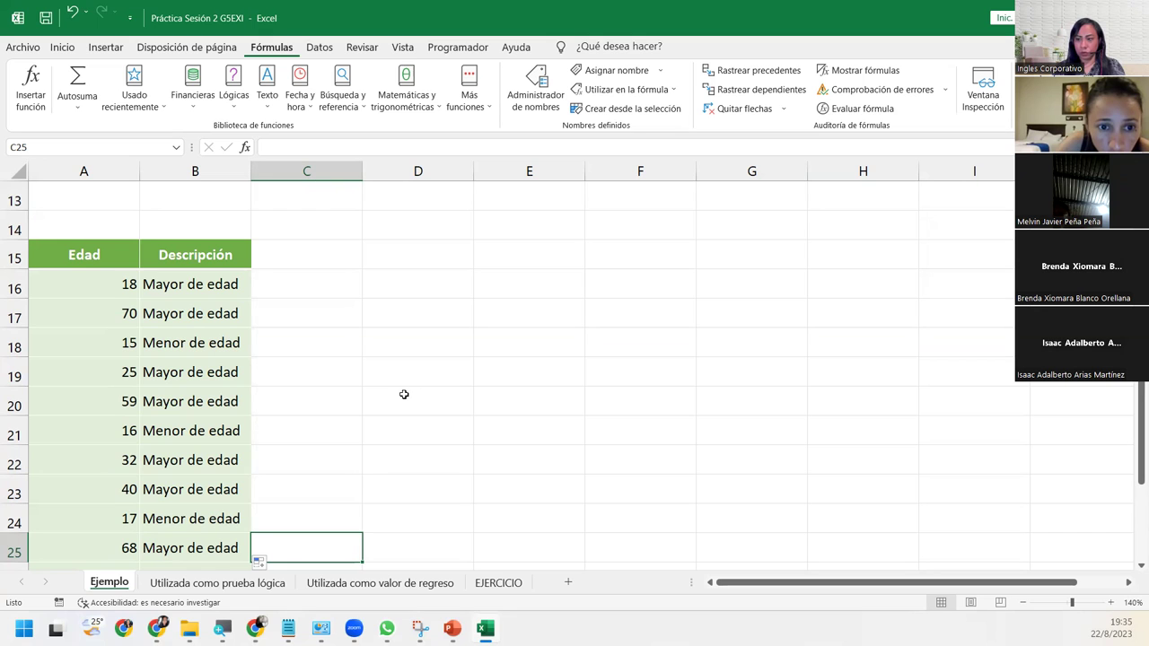
{"action": "scroll", "coordinate": [135, 413], "scroll_direction": "down", "scroll_amount": 4}
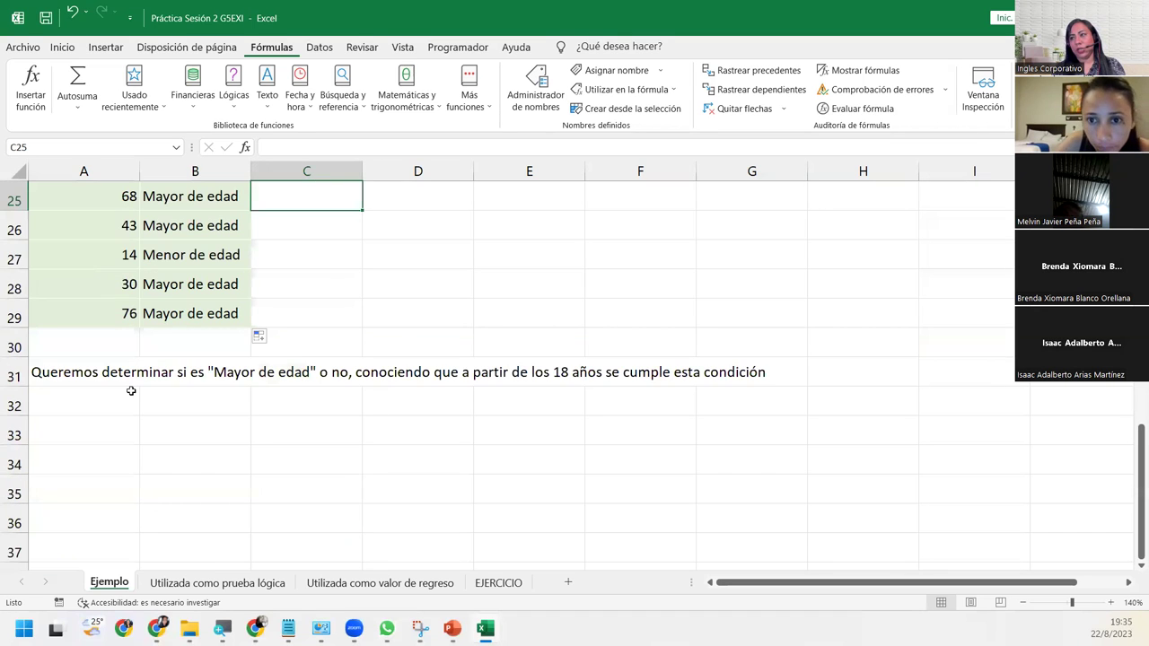
{"action": "scroll", "coordinate": [136, 380], "scroll_direction": "up", "scroll_amount": 7}
{"action": "scroll", "coordinate": [135, 380], "scroll_direction": "up", "scroll_amount": 1}
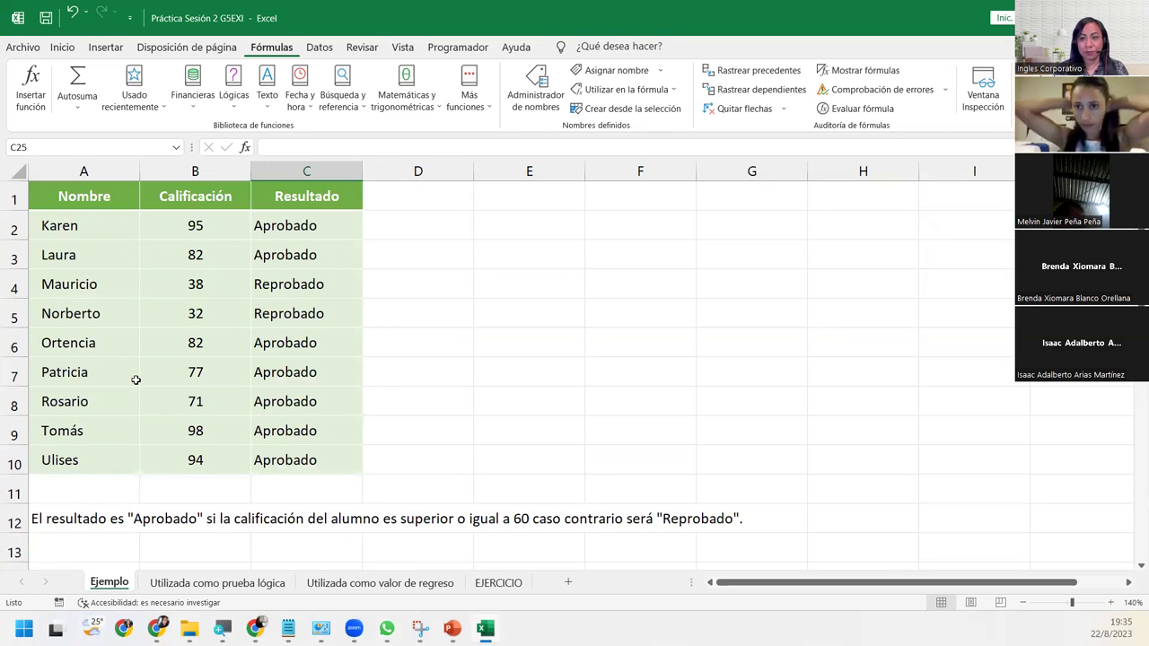
{"action": "left_click", "coordinate": [224, 584]}
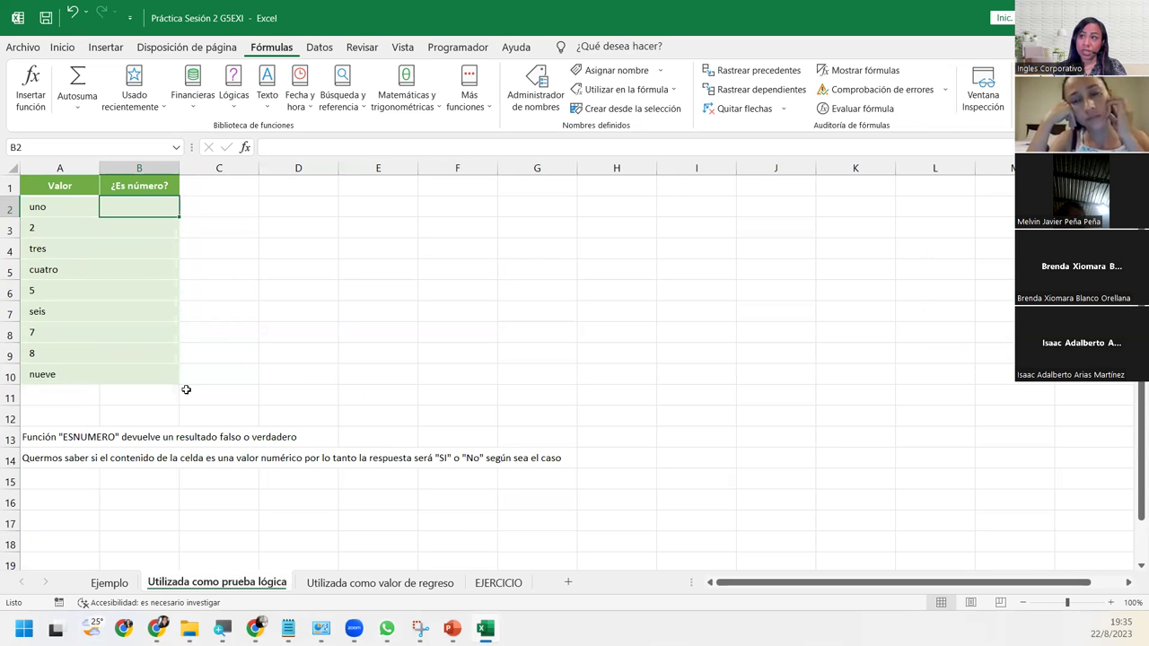
{"action": "left_click", "coordinate": [394, 586]}
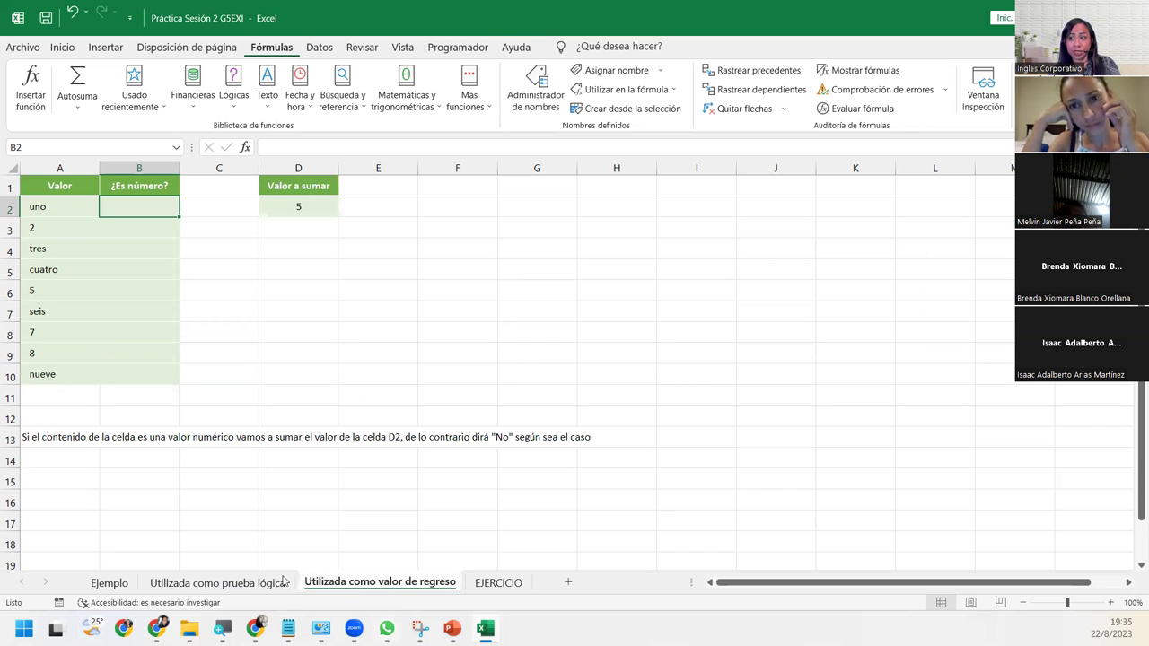
Go to the sheet "Utilizada como prueba lógica"
{"action": "left_click", "coordinate": [169, 583]}
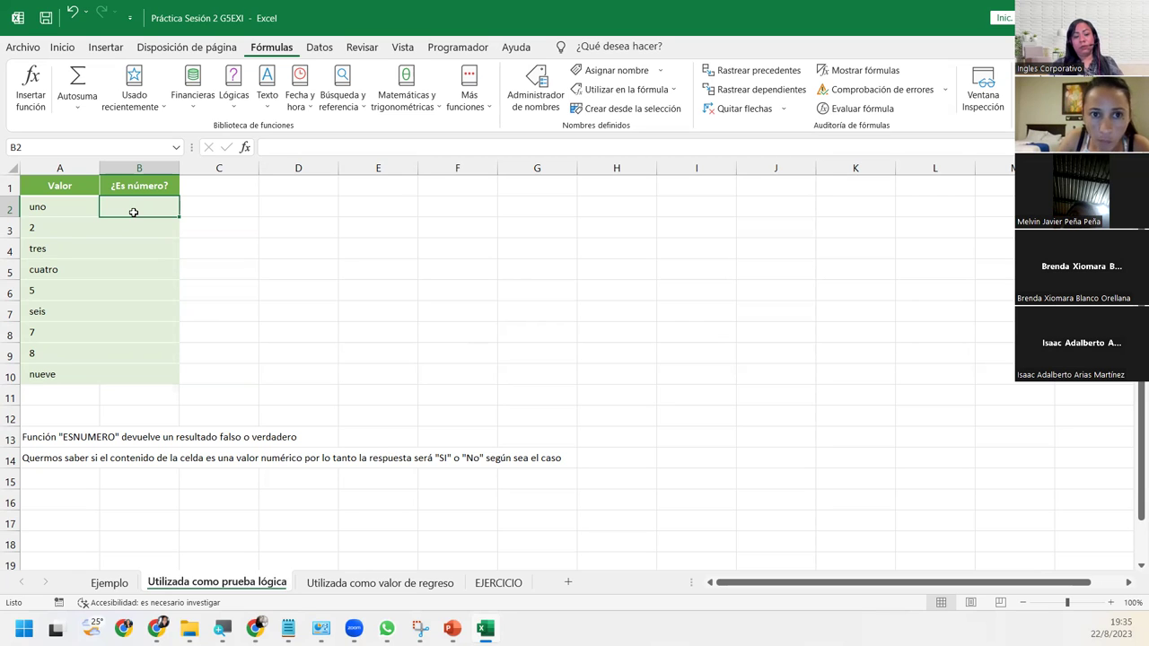
{"action": "type", "text": "=SI("}
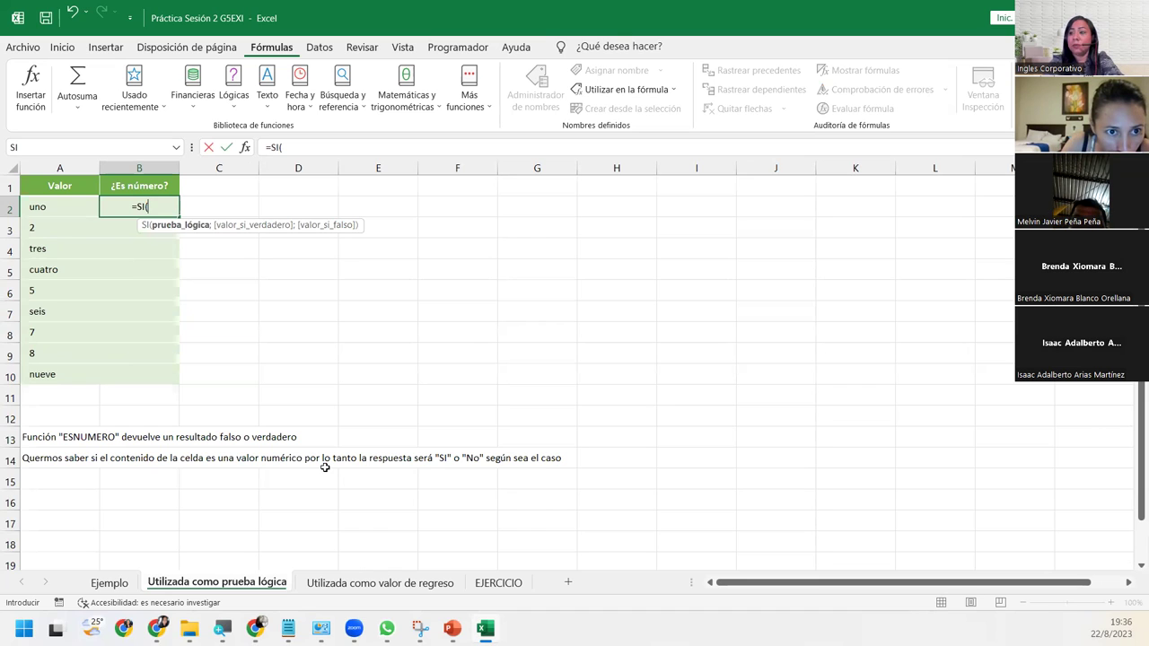
{"action": "type", "text": "ESNUMERO("}
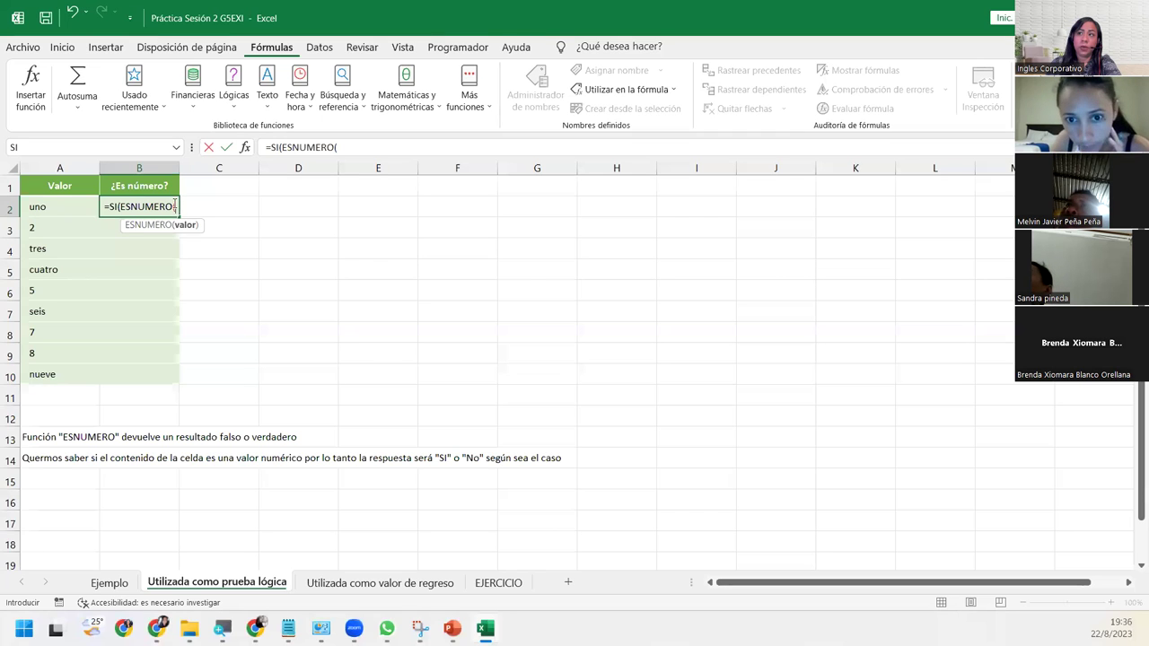
{"action": "key", "text": "Escape"}
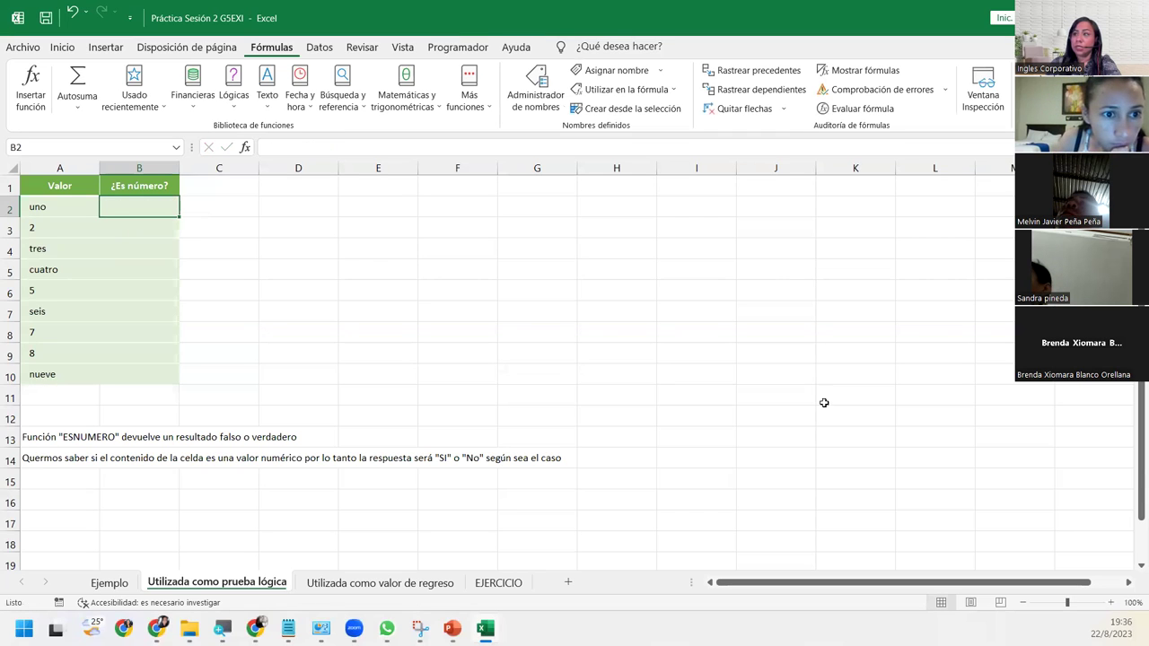
Start an SI formula in B2 that uses ESNUMERO(A2) as its logical test
{"action": "left_click", "coordinate": [1111, 603]}
{"action": "left_click", "coordinate": [1111, 603]}
{"action": "left_click", "coordinate": [1111, 602]}
{"action": "left_click", "coordinate": [1111, 603]}
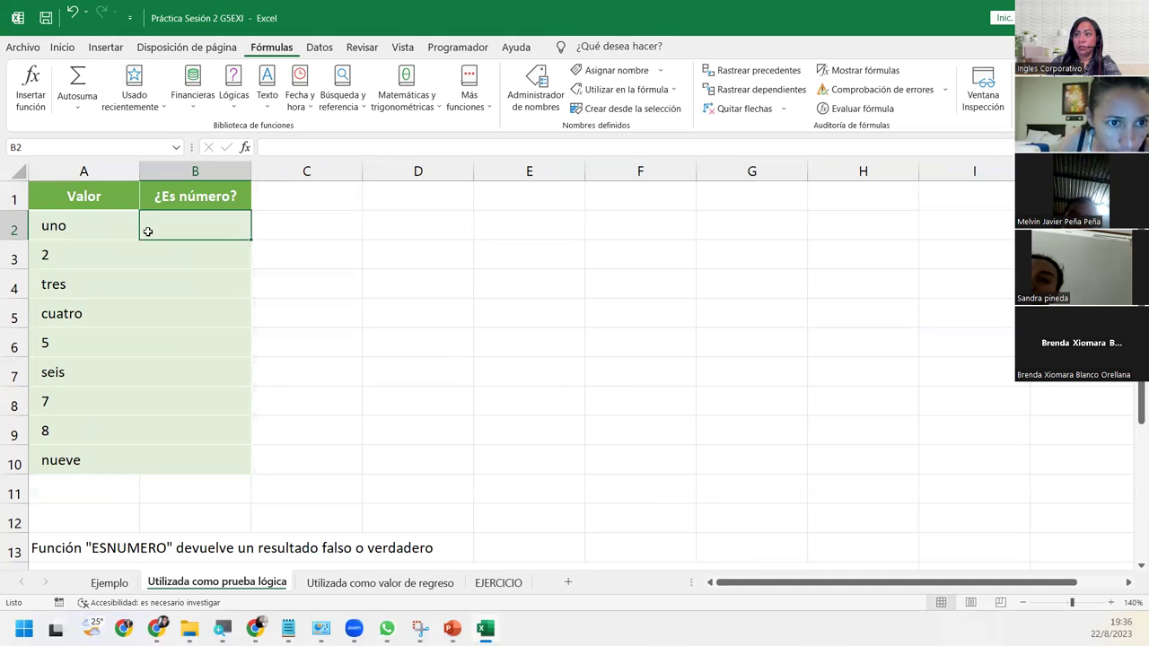
{"action": "type", "text": "=di"}
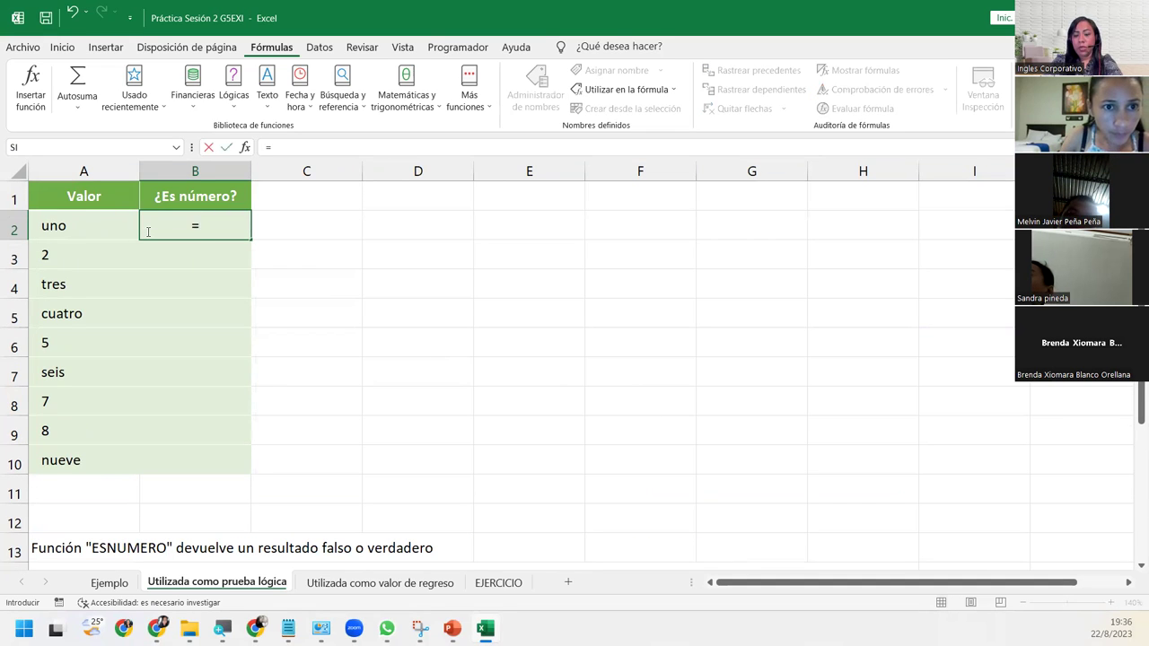
{"action": "key", "text": "BackSpace"}
{"action": "key", "text": "BackSpace"}
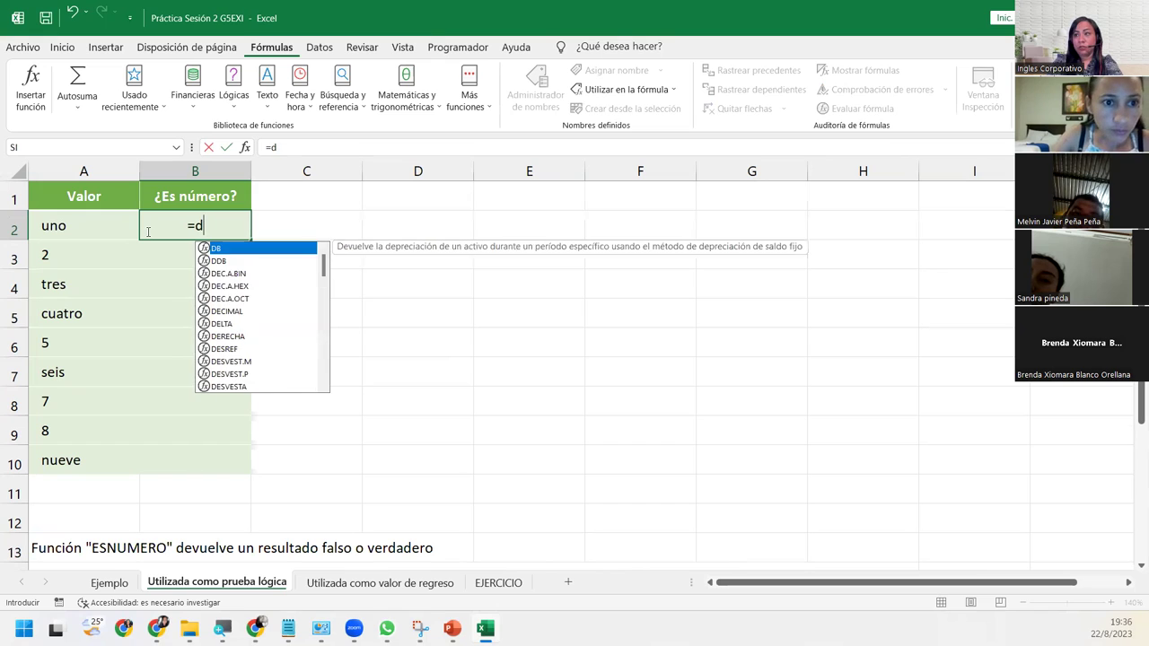
{"action": "type", "text": "si"}
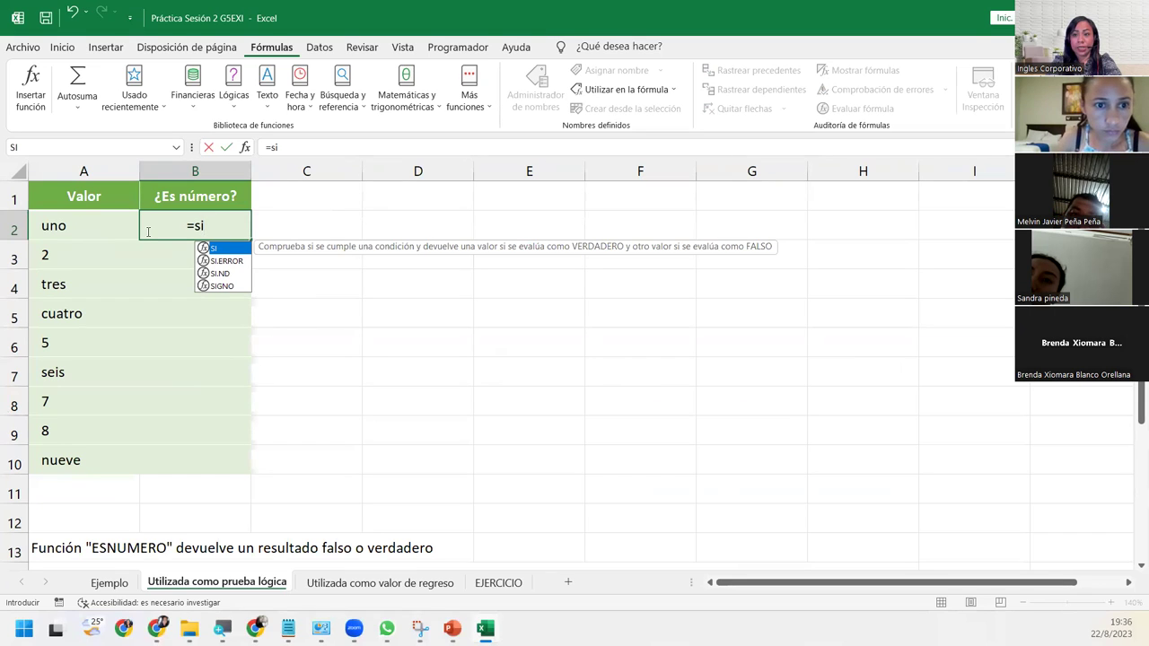
{"action": "key", "text": "Tab"}
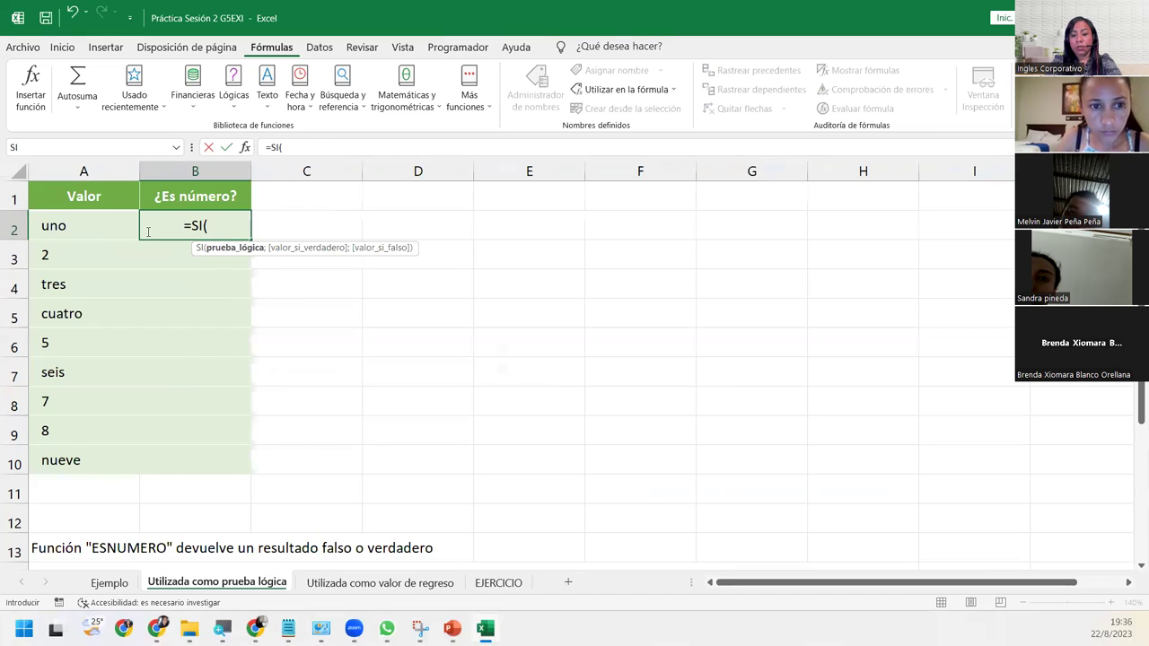
{"action": "type", "text": "esnume"}
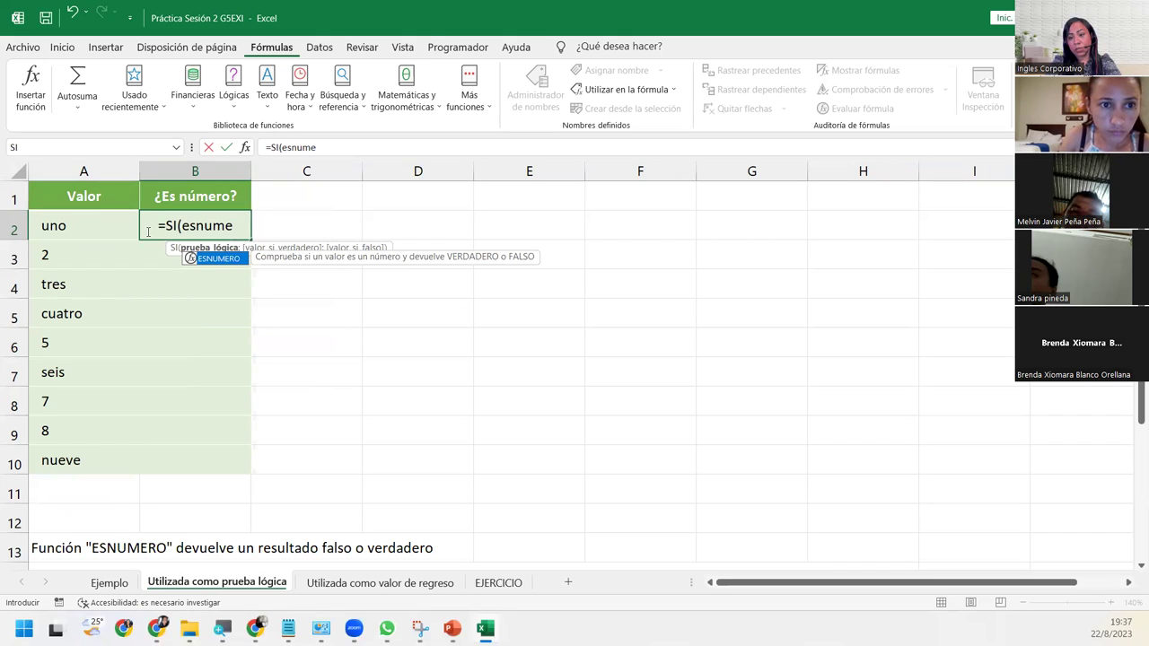
{"action": "key", "text": "Tab"}
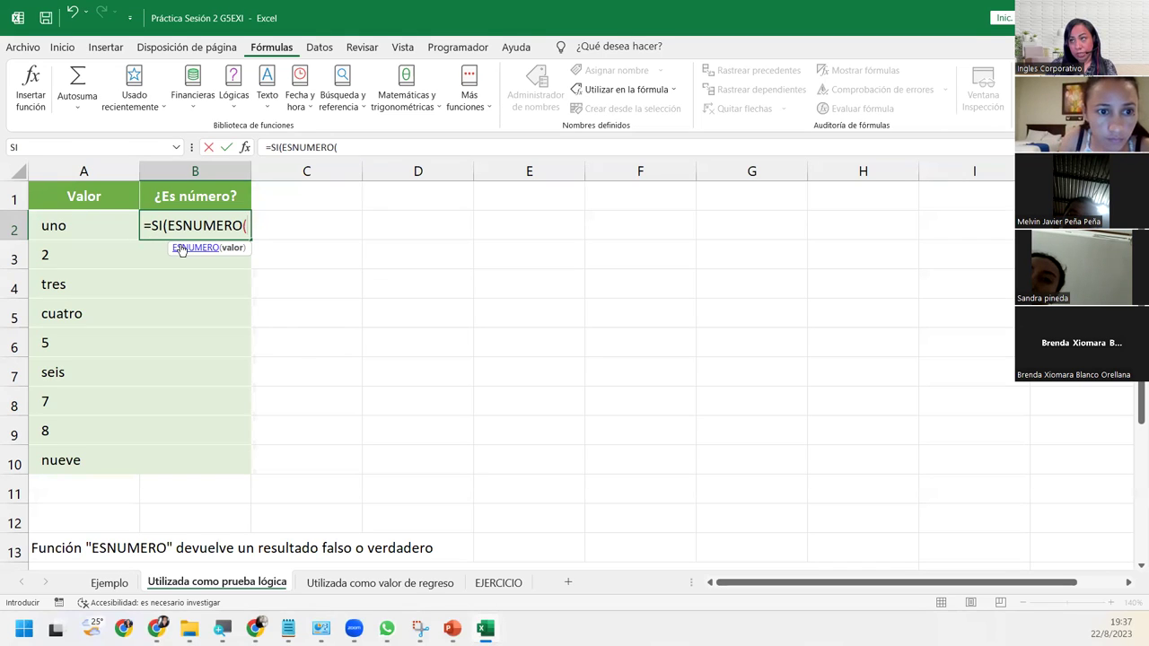
{"action": "left_click", "coordinate": [80, 223]}
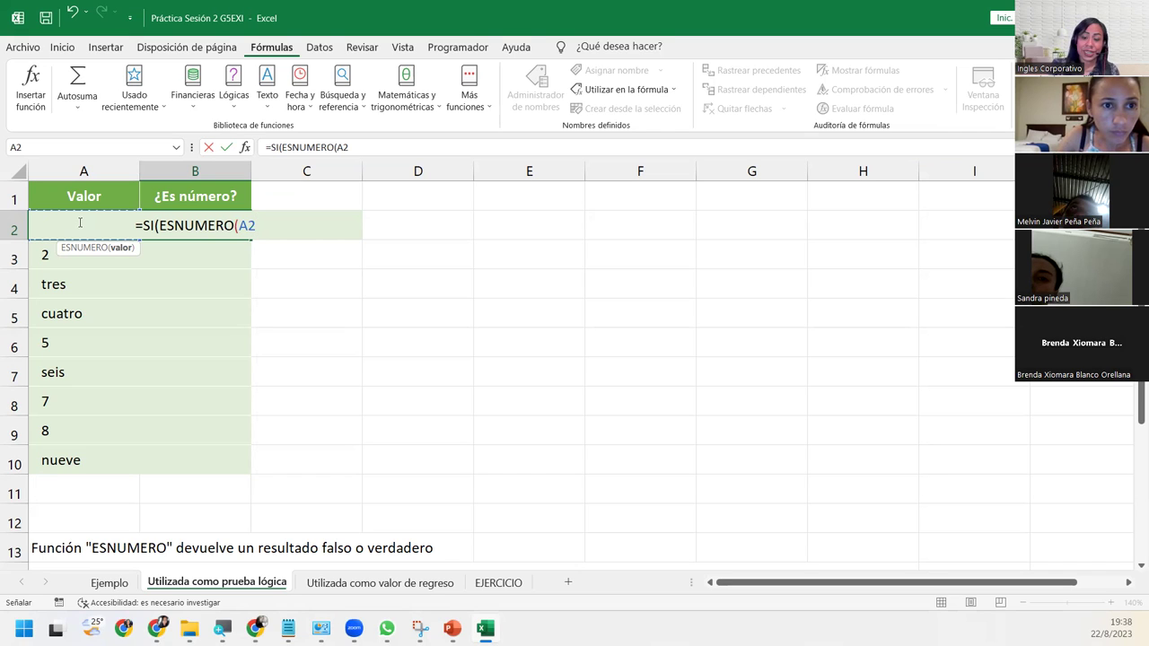
{"action": "type", "text": ")"}
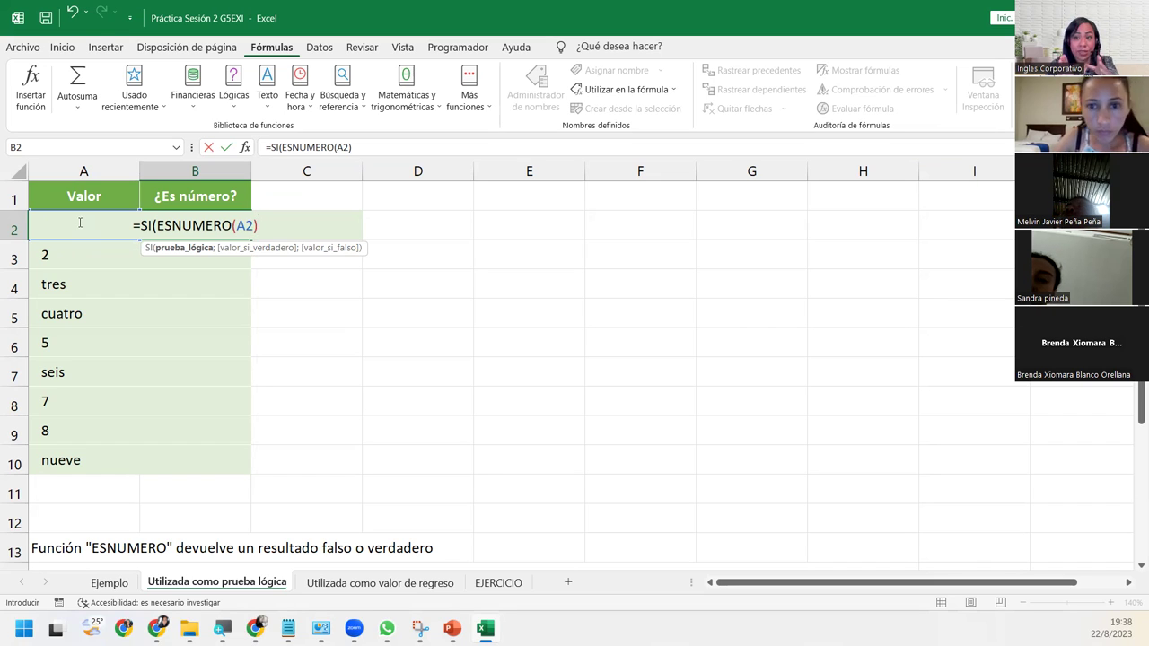
Complete the SI formula in B2 with "Si" as the true value and "No" as the false value, and enter it
{"action": "type", "text": ";\"A"}
{"action": "key", "text": "BackSpace"}
{"action": "type", "text": "Si\""}
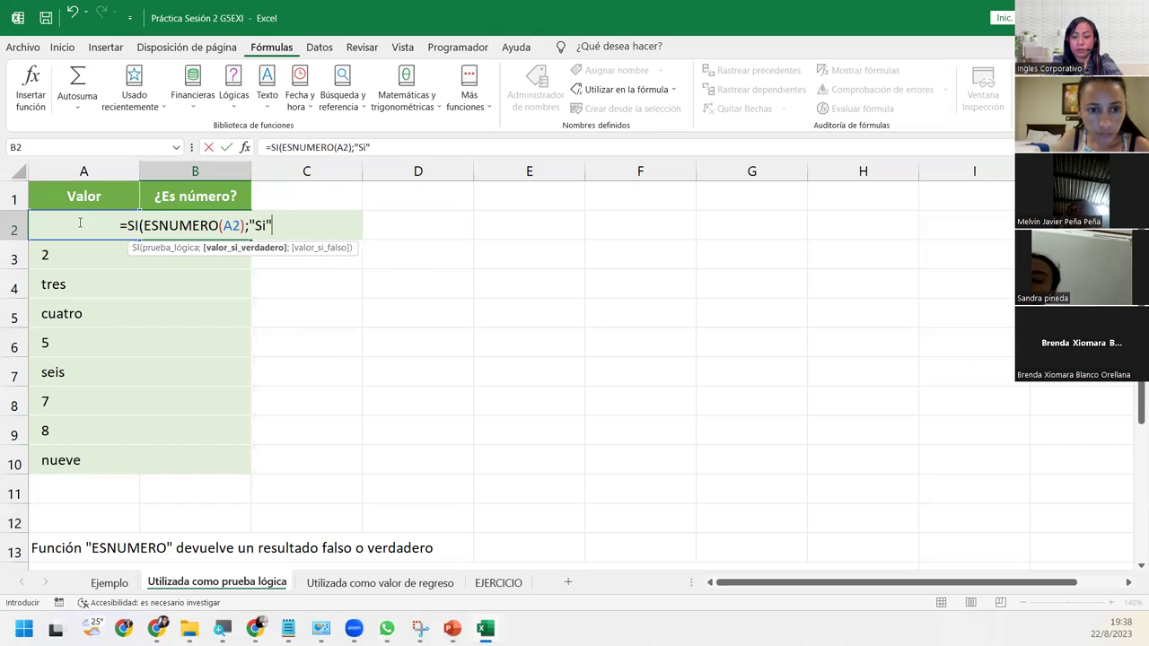
{"action": "type", "text": ";"}
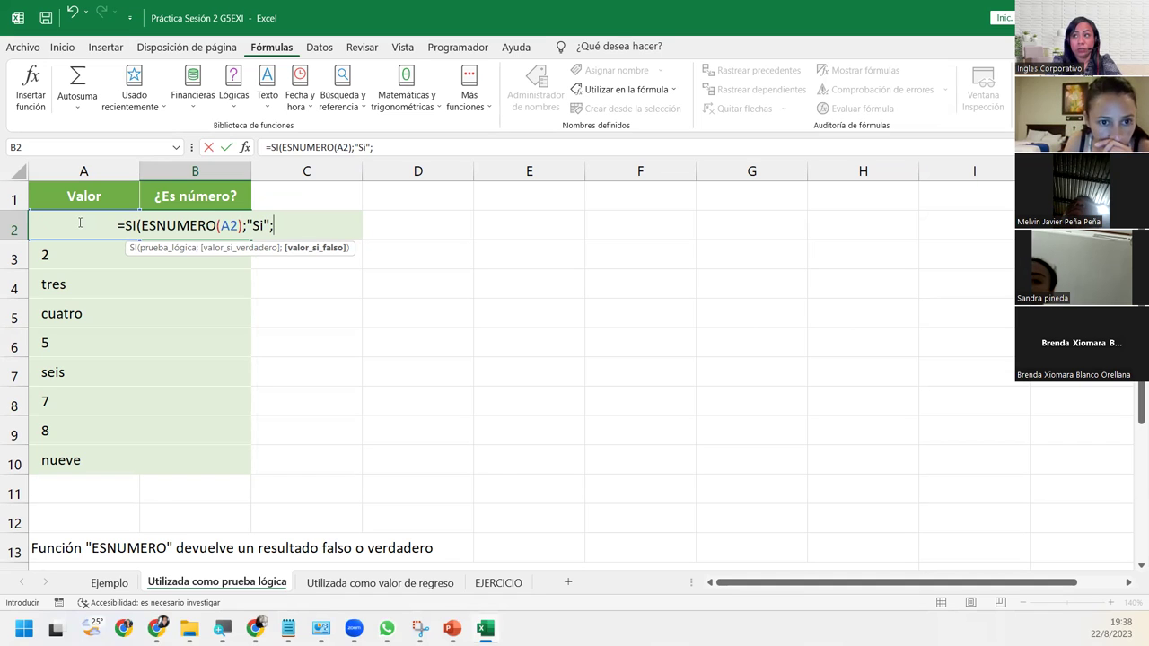
{"action": "type", "text": "\"No"}
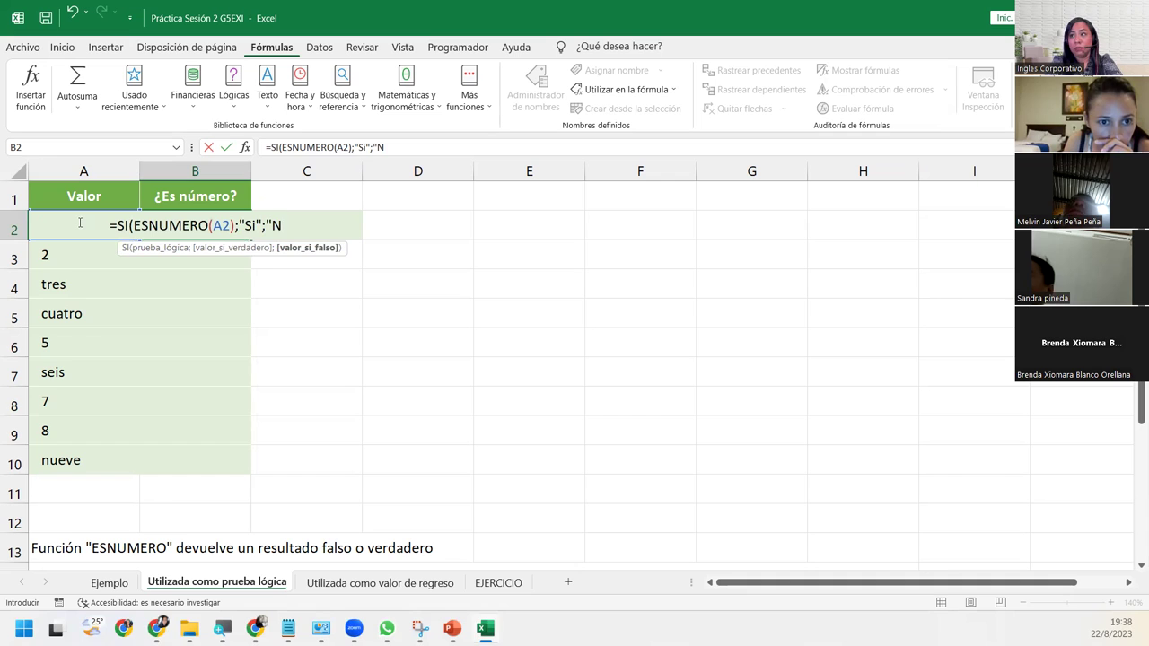
{"action": "type", "text": "\")"}
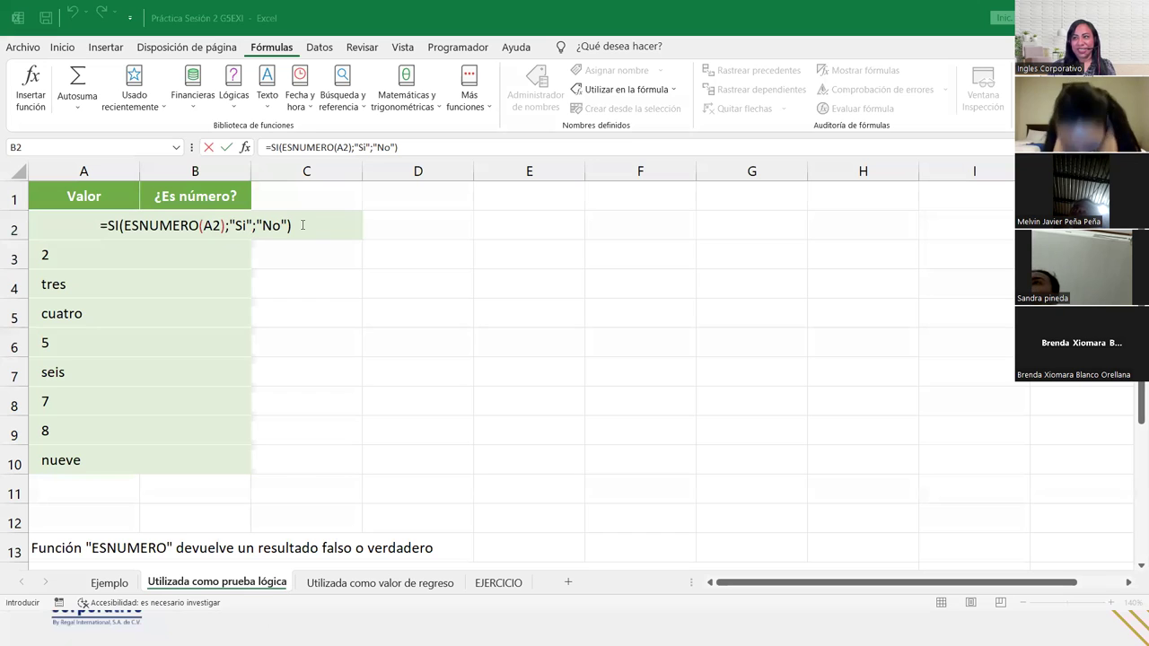
{"action": "key", "text": "ctrl+Return"}
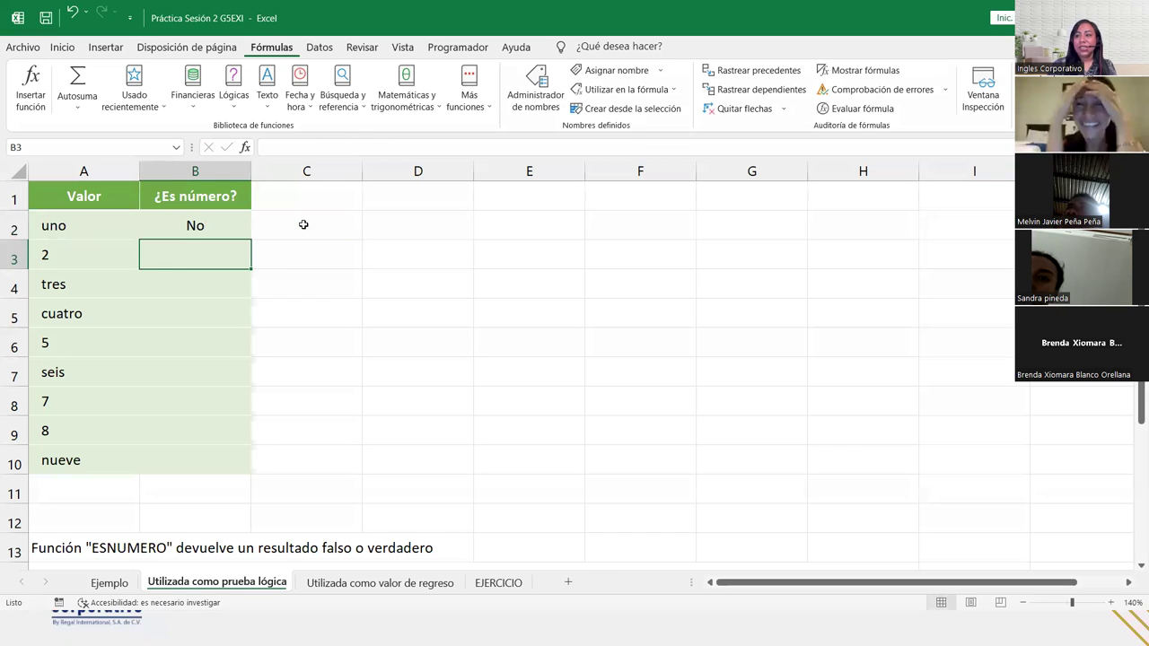
Reopen the formula in B2 and examine how ESNUMERO serves as the logical test of SI
{"action": "double_click", "coordinate": [195, 226]}
{"action": "left_click", "coordinate": [123, 225]}
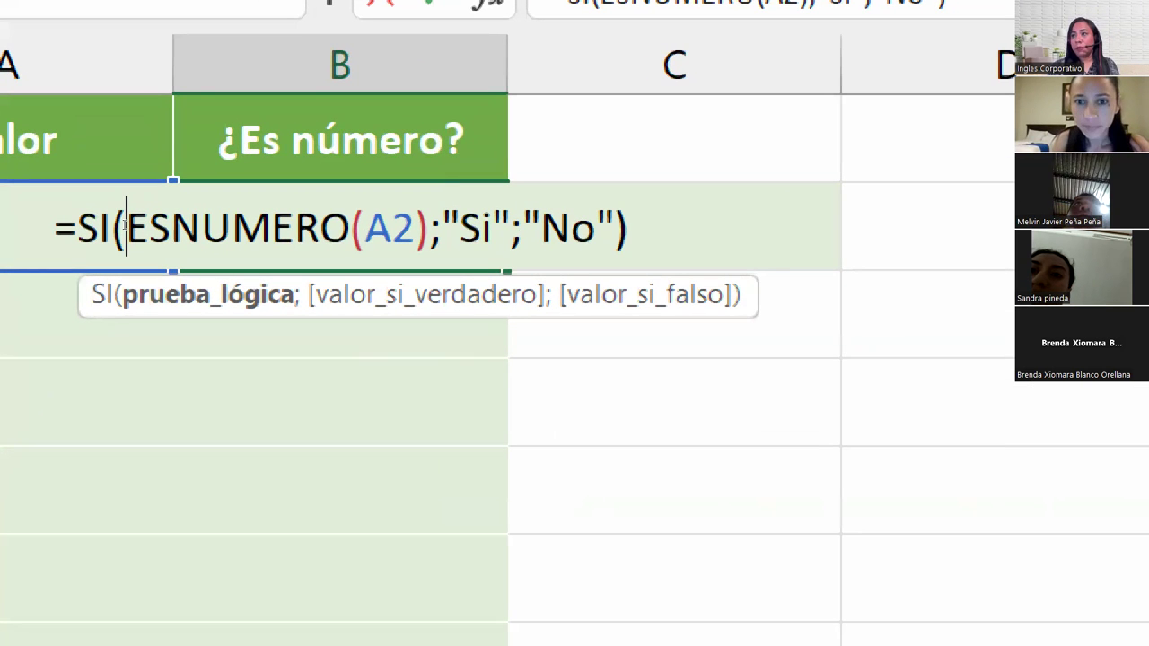
{"action": "key", "text": "End"}
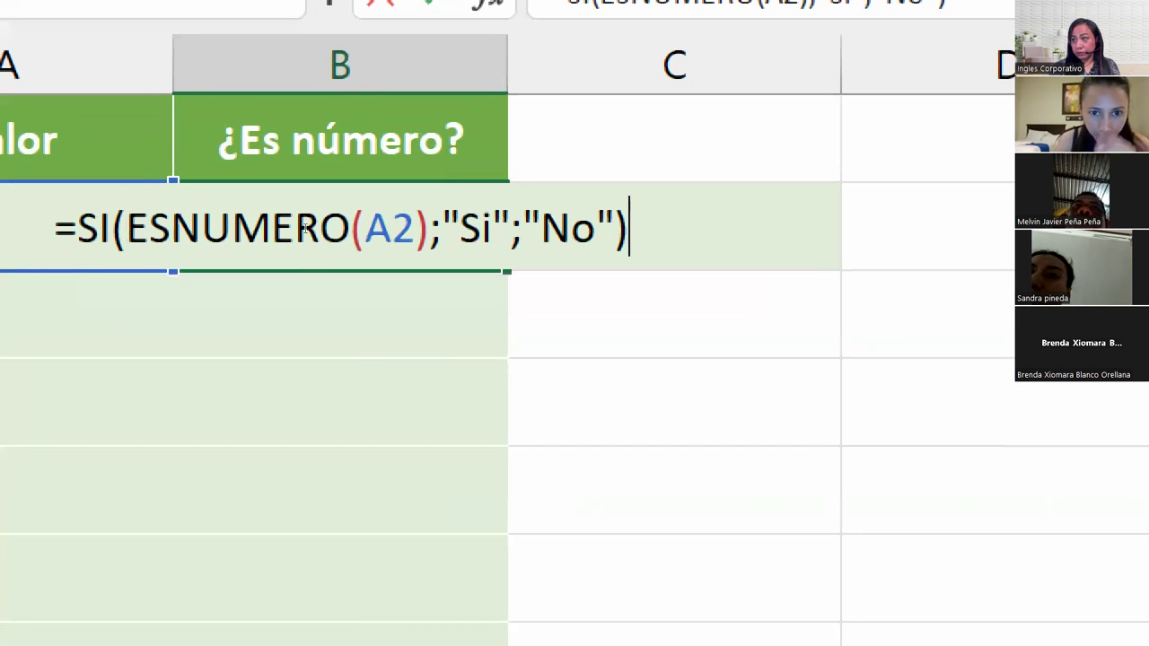
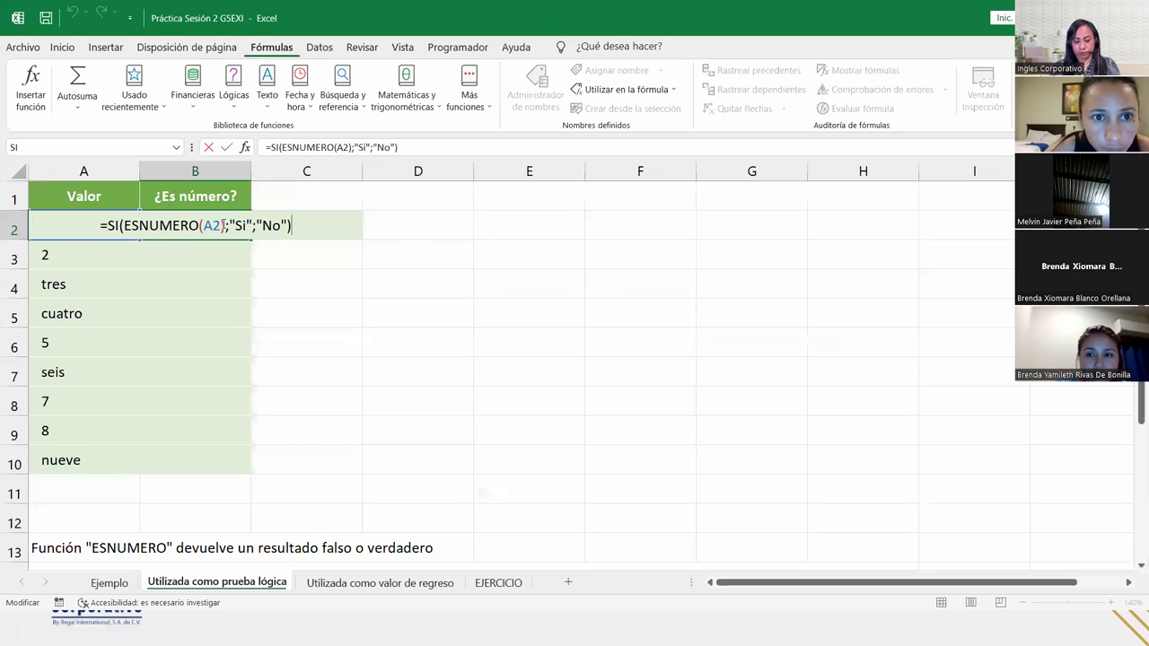
{"action": "key", "text": "Return"}
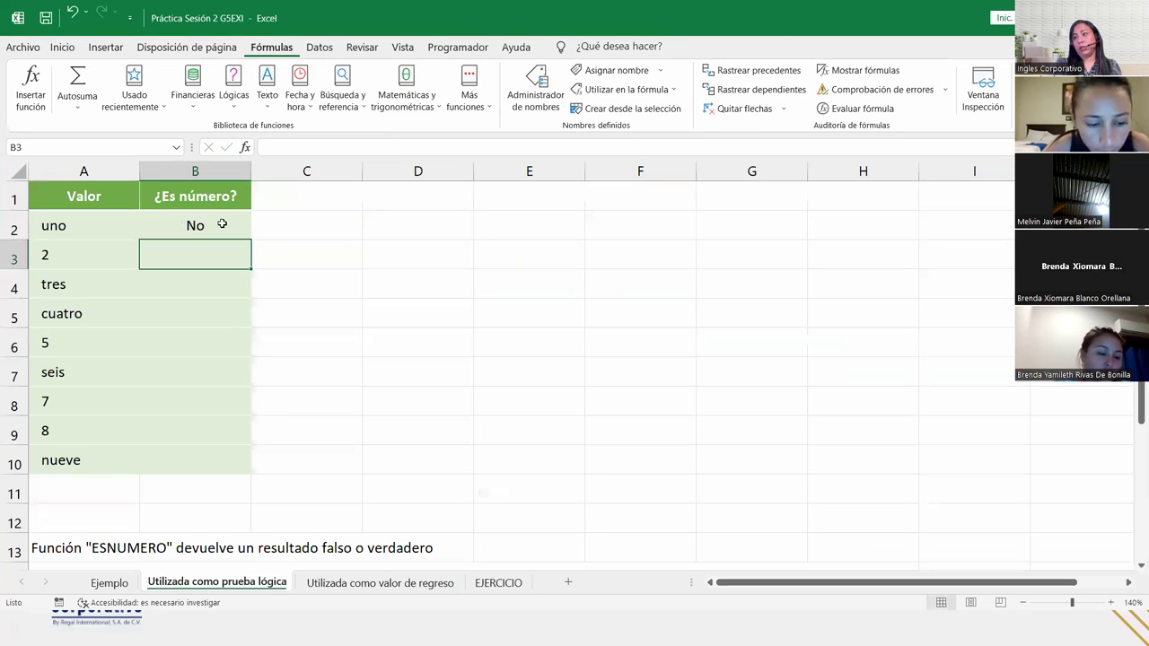
Fill the B2 formula down the ¿Es número? column to row 10 with the "Rellenar sin formato" option
{"action": "left_click", "coordinate": [221, 224]}
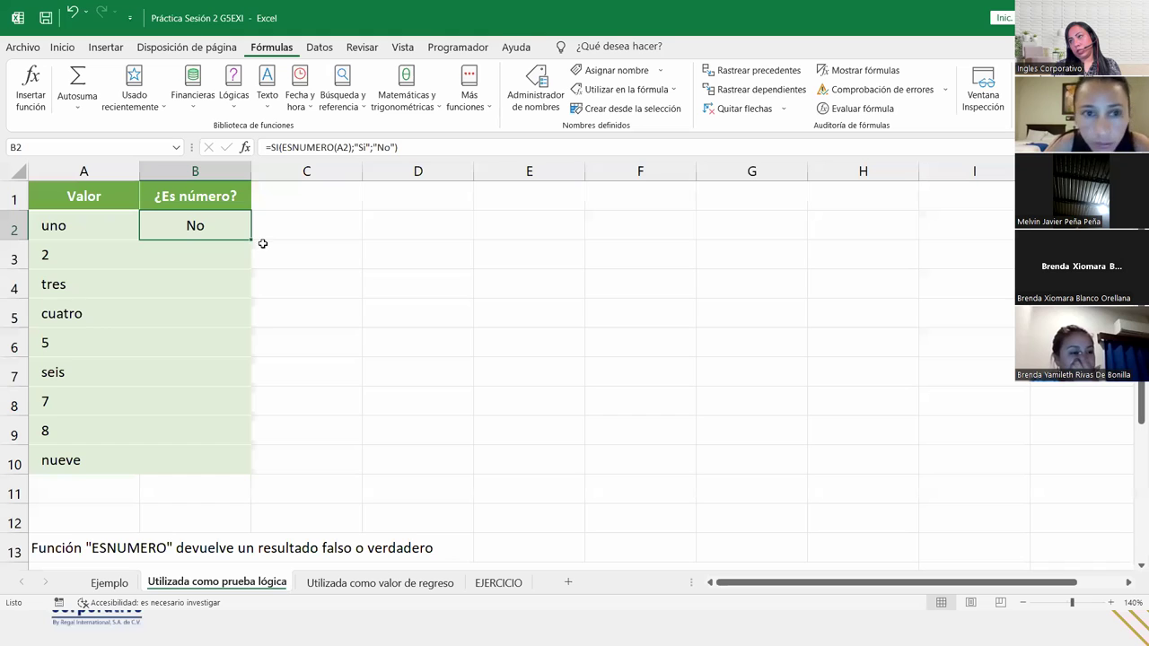
{"action": "double_click", "coordinate": [249, 238]}
{"action": "left_click", "coordinate": [260, 483]}
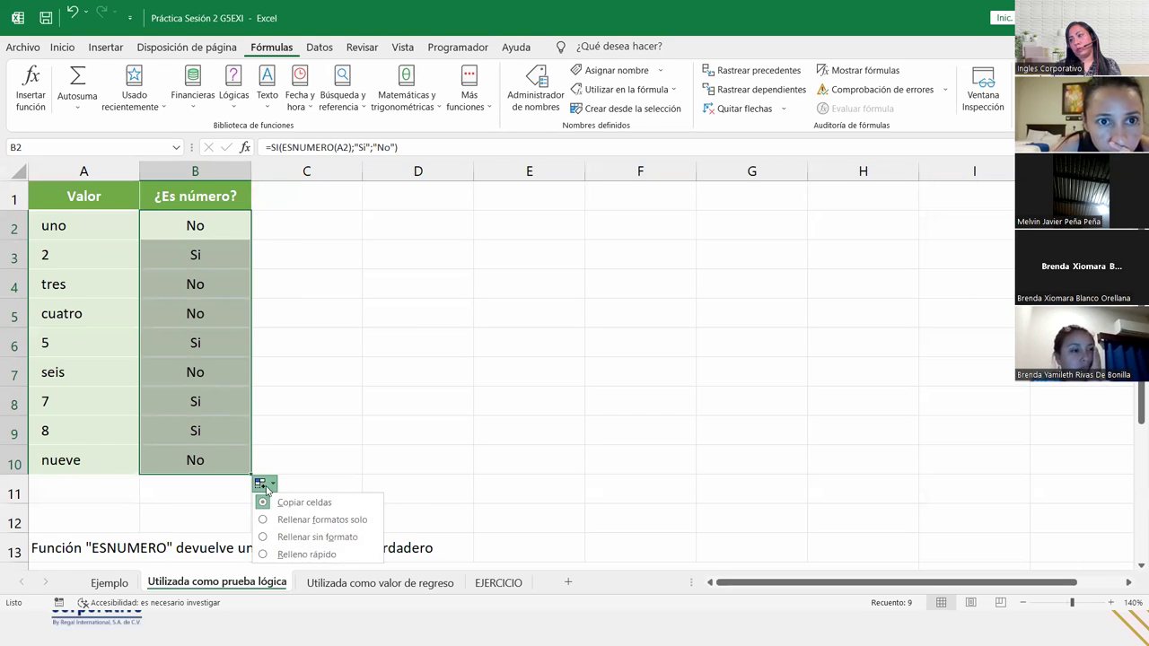
{"action": "left_click", "coordinate": [342, 537]}
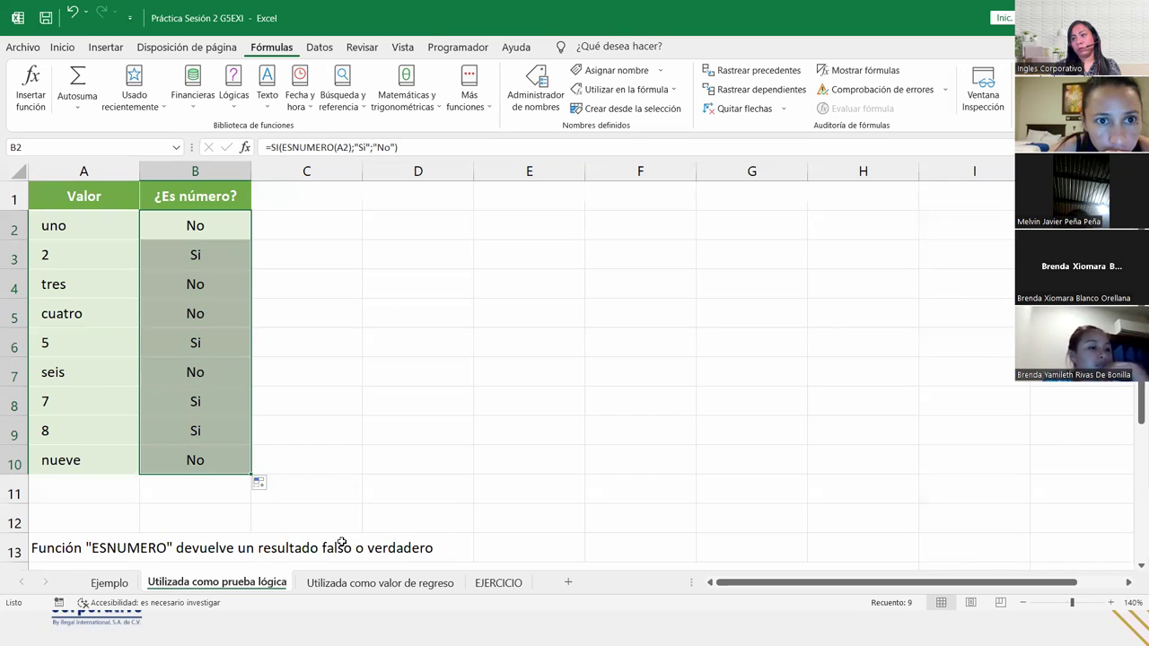
Compare the answers in the ¿Es número? column with the numeric entries in A3, A6, A8 and A9
{"action": "left_click", "coordinate": [216, 323]}
{"action": "left_click", "coordinate": [188, 244]}
{"action": "left_click", "coordinate": [52, 250]}
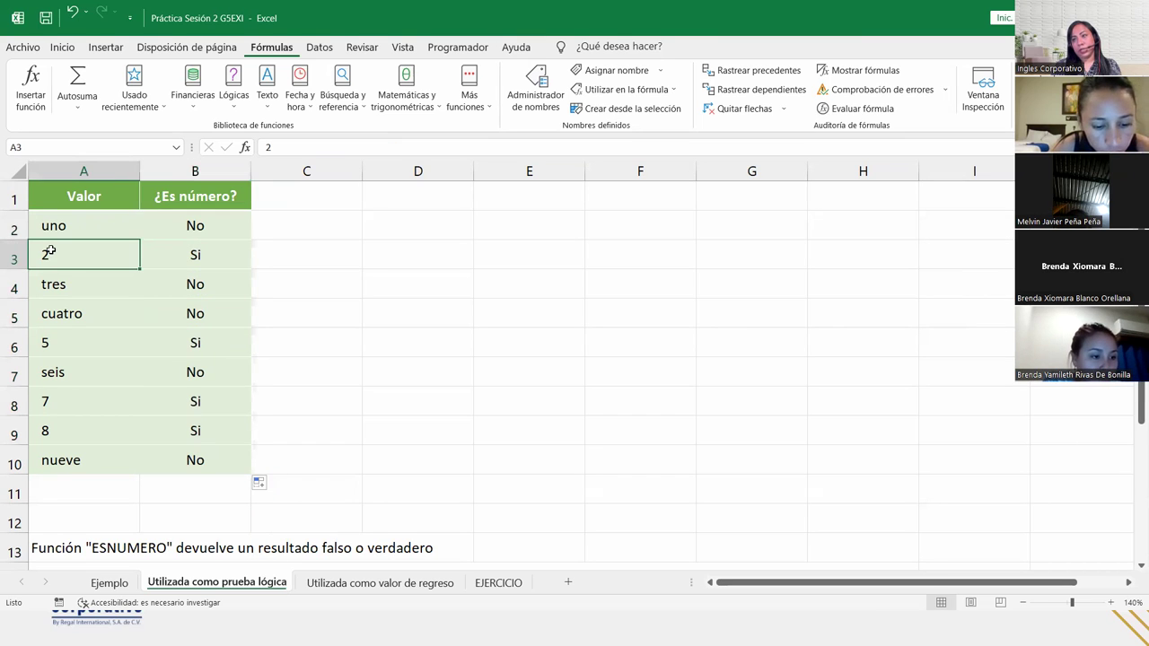
{"action": "left_click", "coordinate": [55, 350]}
{"action": "left_click", "coordinate": [83, 420]}
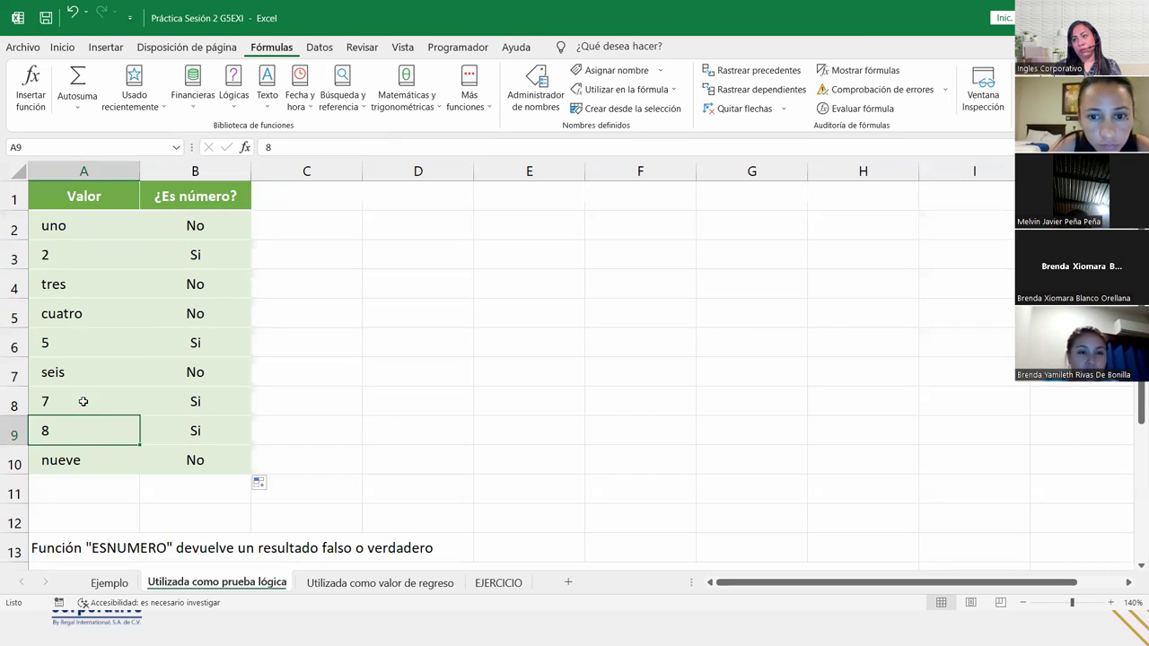
{"action": "left_click", "coordinate": [83, 402]}
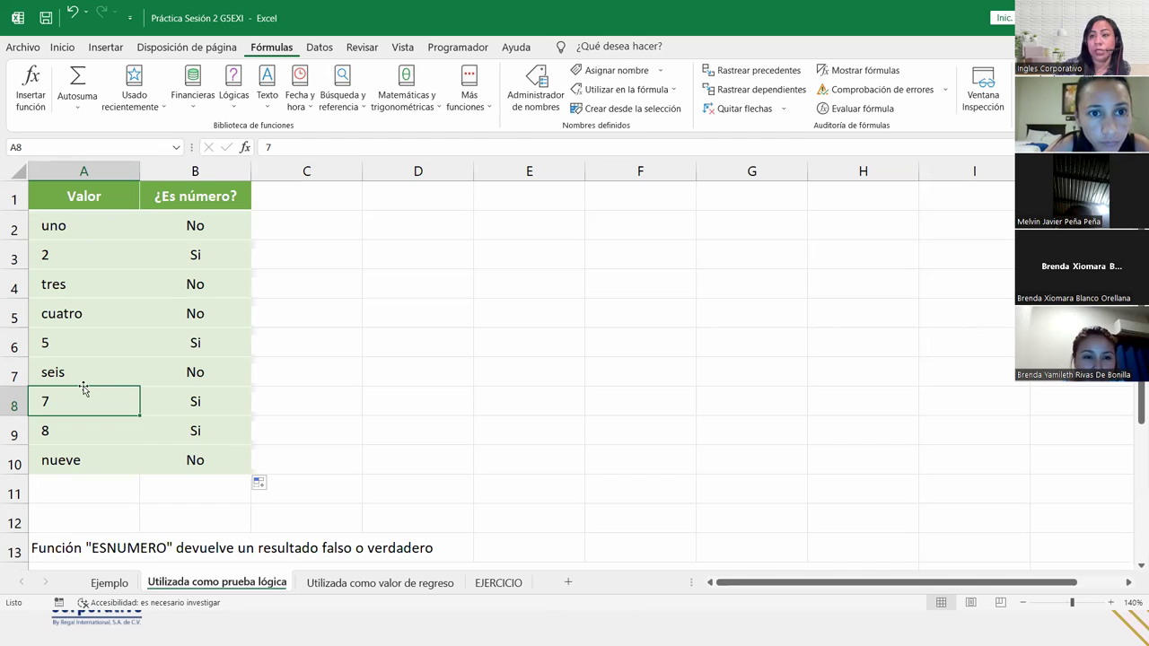
Review the full SI and ESNUMERO formula in B2 once more, leaving it as it is
{"action": "left_click", "coordinate": [211, 227]}
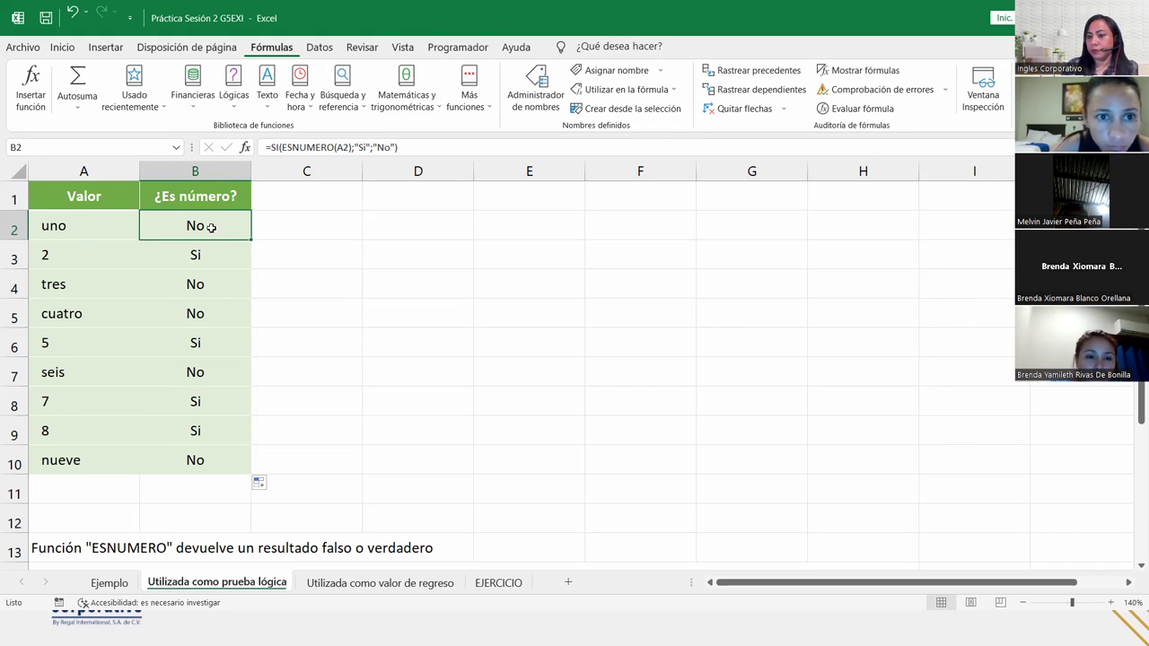
{"action": "double_click", "coordinate": [210, 228]}
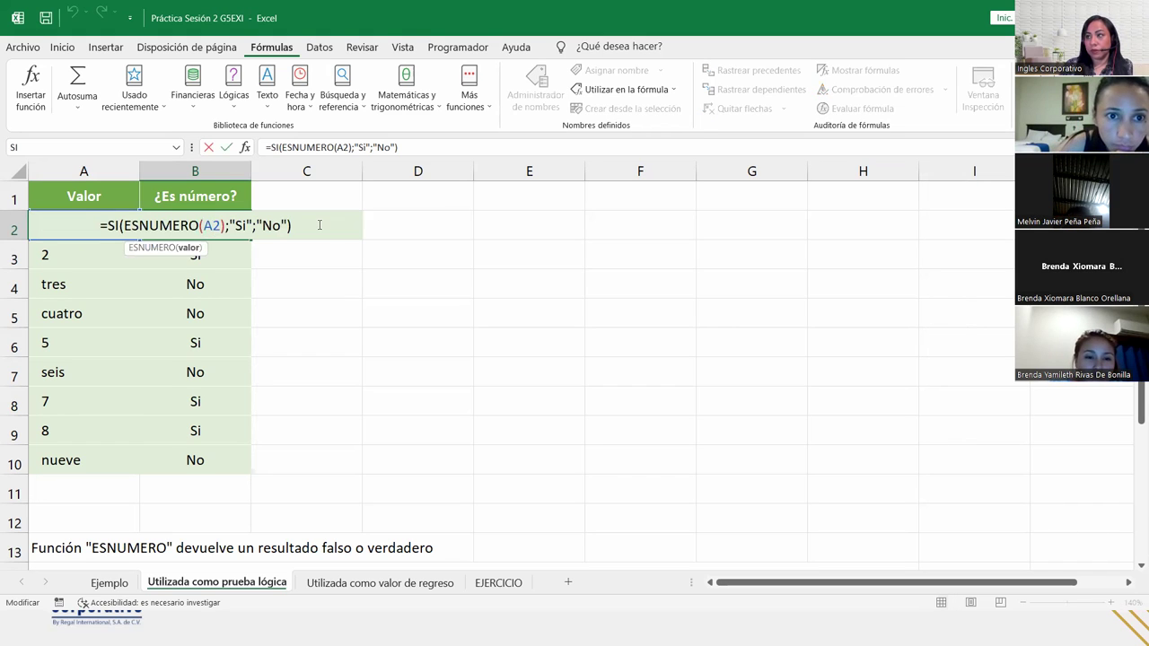
{"action": "left_click", "coordinate": [319, 225]}
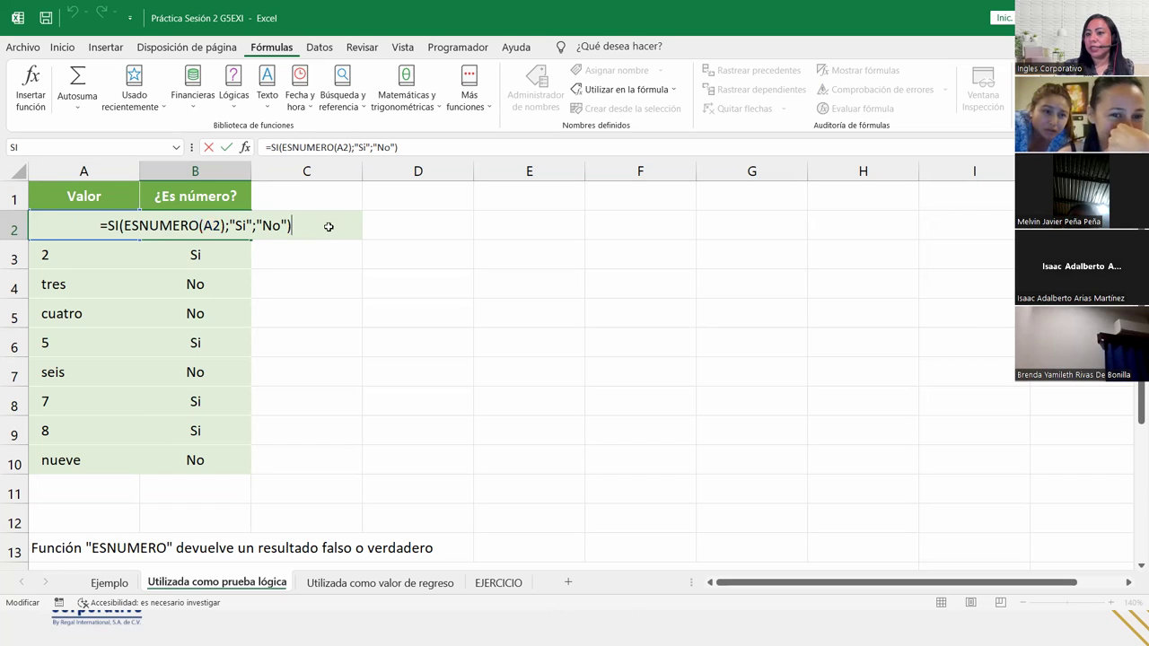
{"action": "key", "text": "Return"}
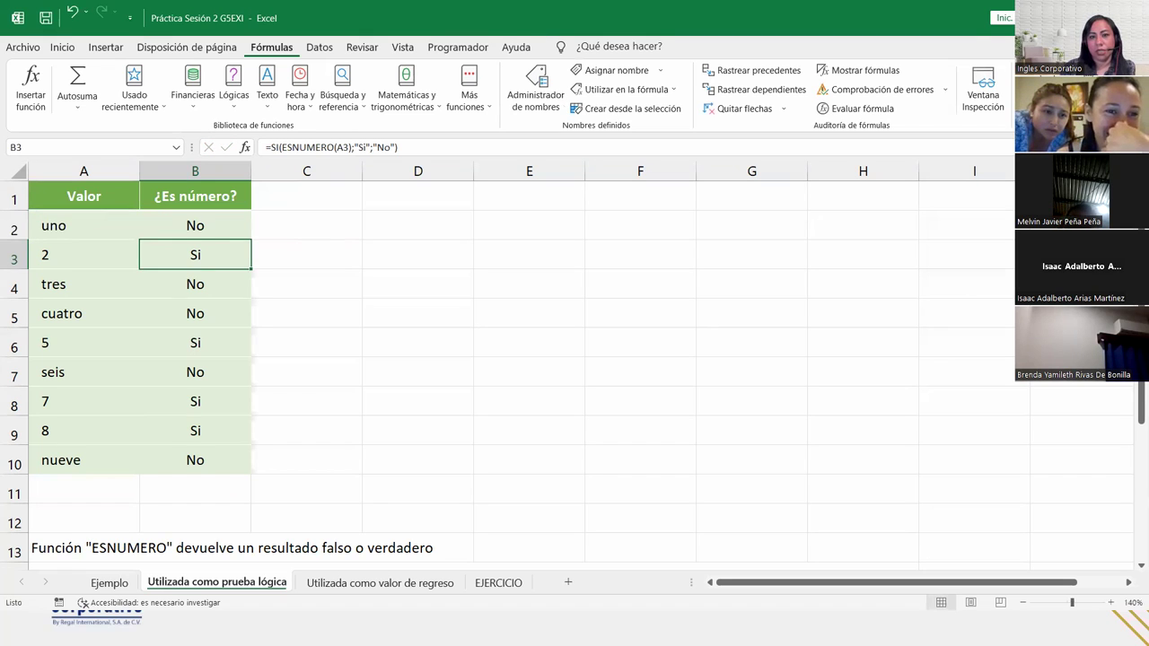
{"action": "key", "text": "alt+Tab"}
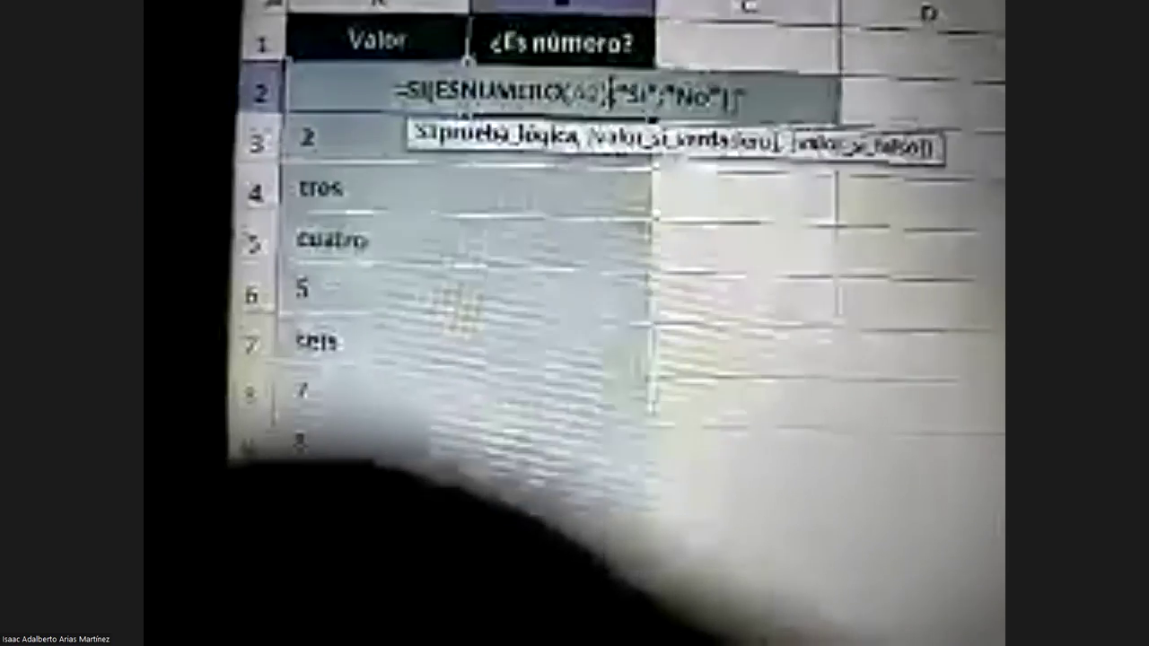
{"action": "key", "text": "End"}
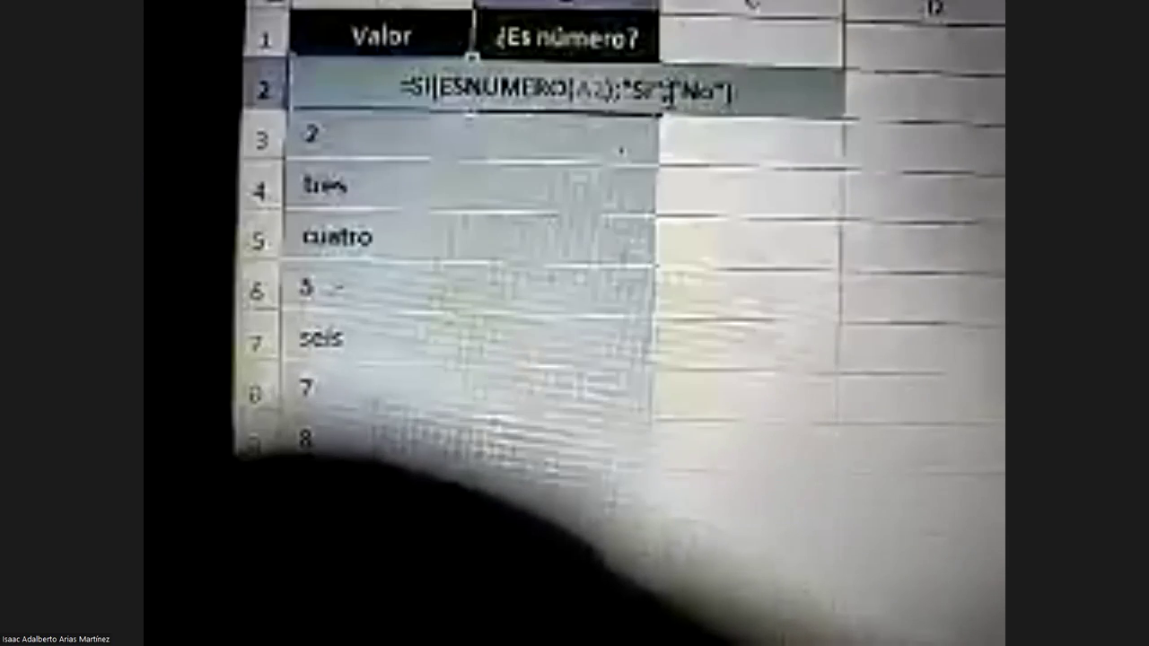
{"action": "left_click", "coordinate": [664, 94]}
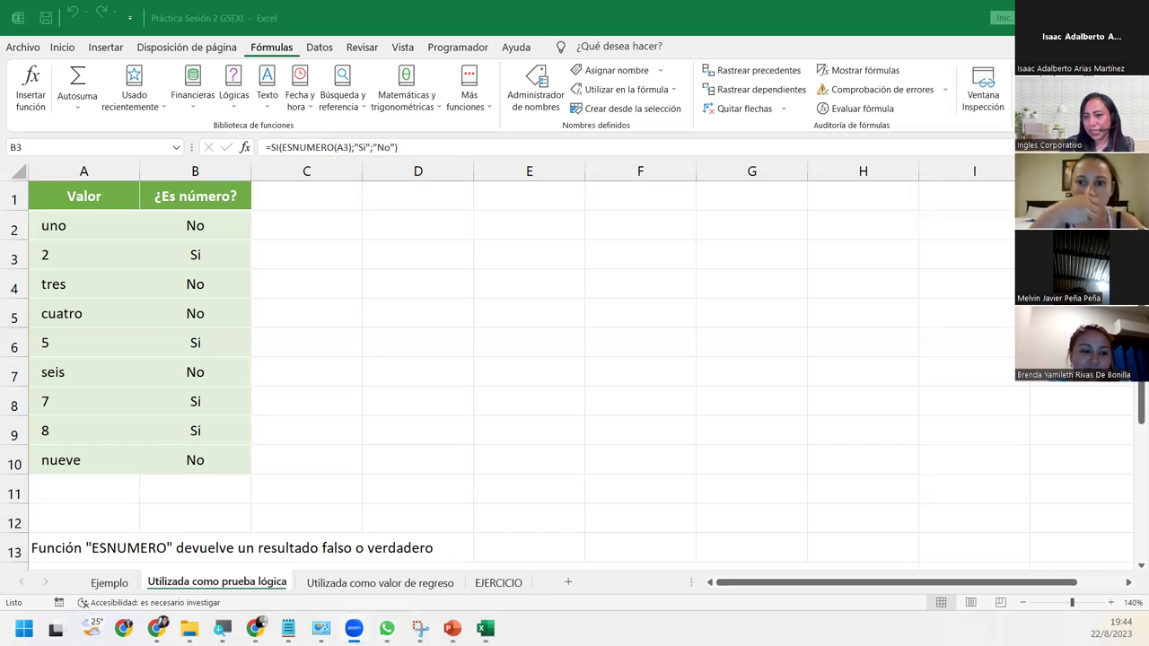
Open the sheet "Utilizada como valor de regreso" and enlarge its view to 130%
{"action": "left_click", "coordinate": [195, 255]}
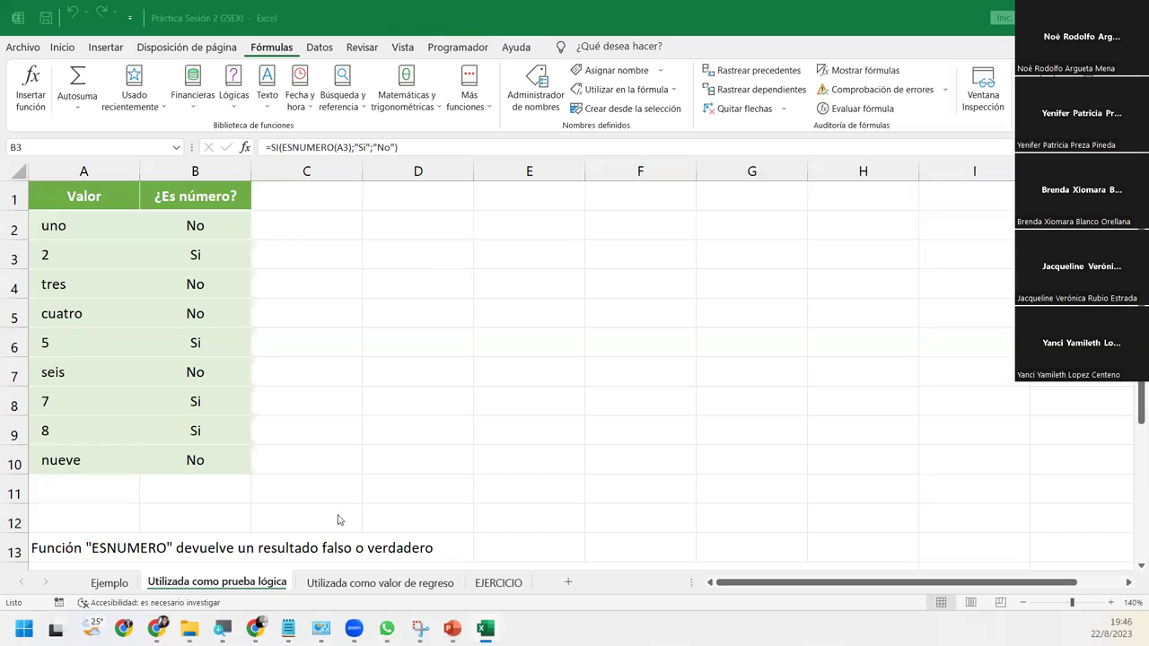
{"action": "left_click", "coordinate": [364, 586]}
{"action": "left_click", "coordinate": [364, 586]}
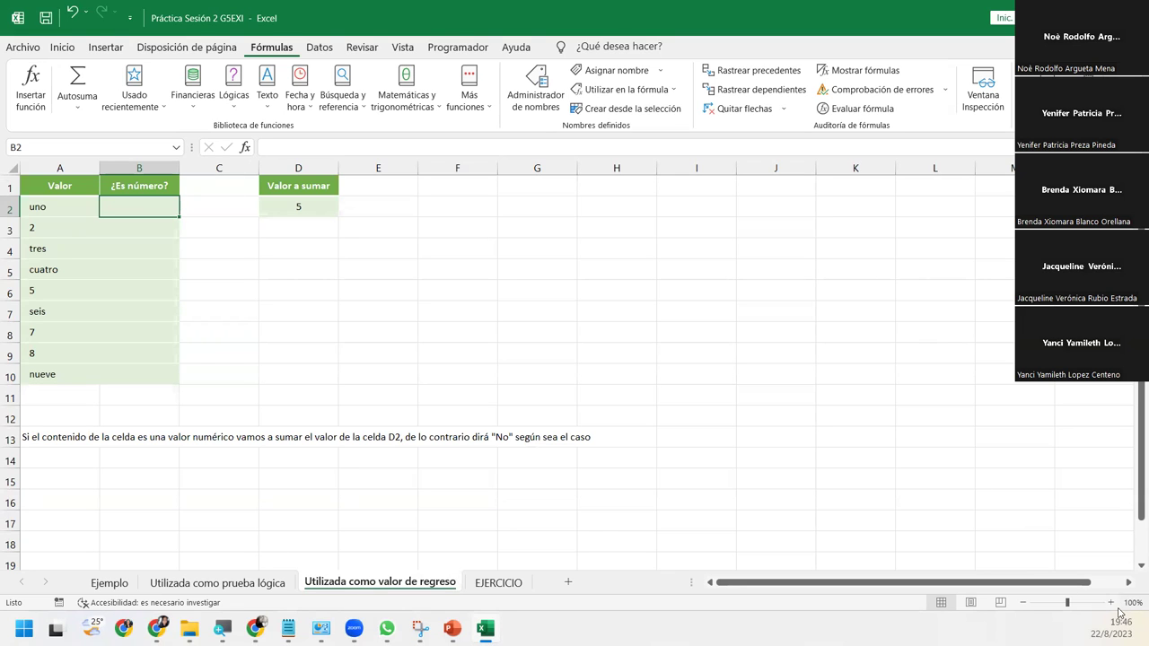
{"action": "left_click", "coordinate": [1129, 602]}
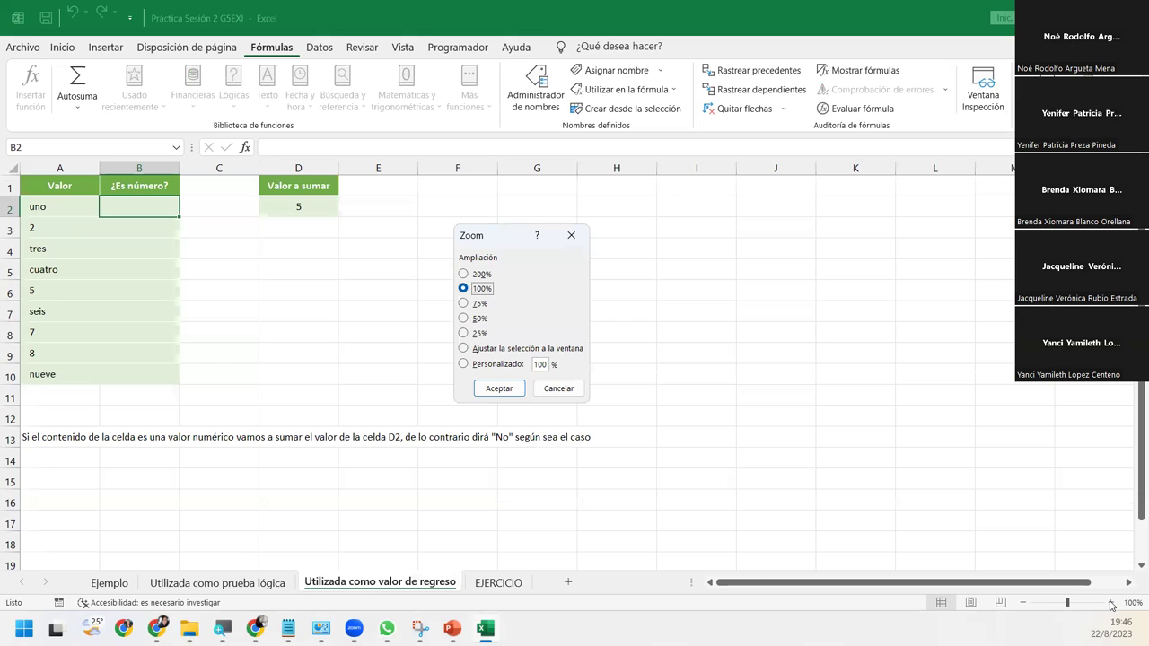
{"action": "left_click", "coordinate": [571, 235]}
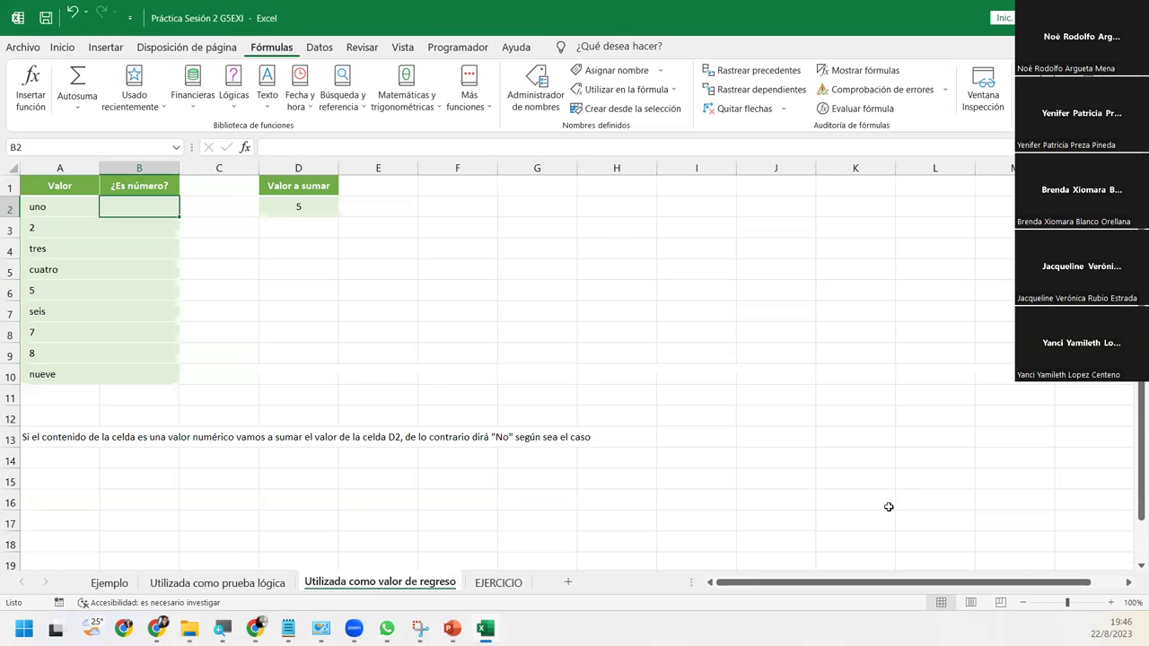
{"action": "left_click", "coordinate": [1112, 603]}
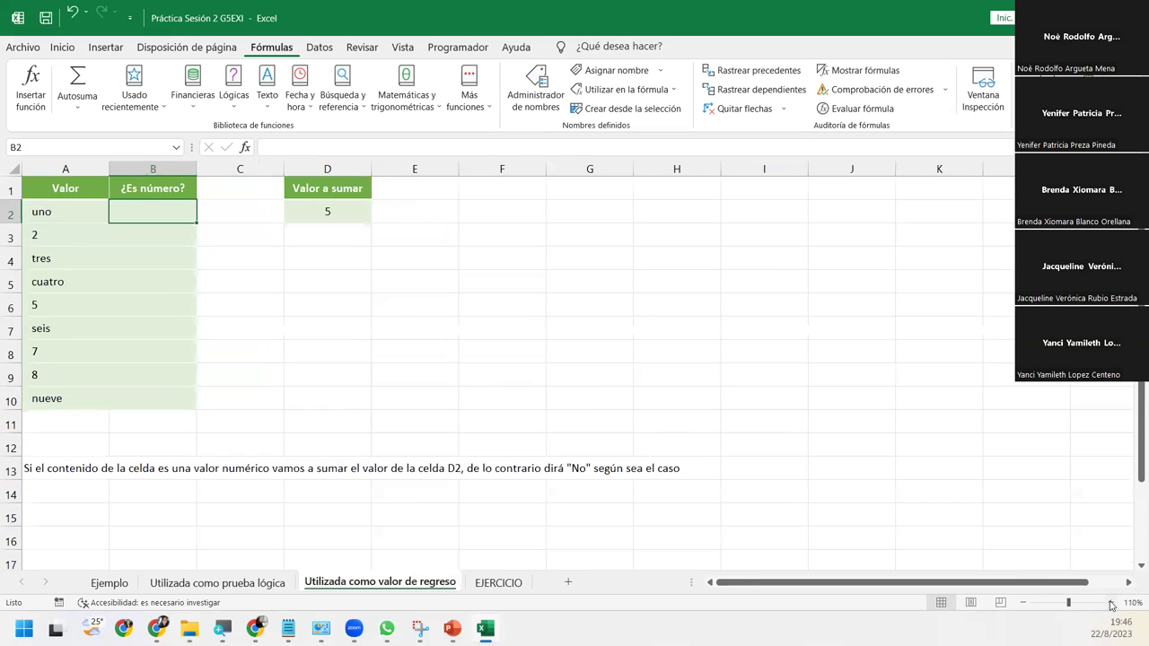
{"action": "left_click", "coordinate": [1111, 604]}
{"action": "left_click", "coordinate": [1111, 604]}
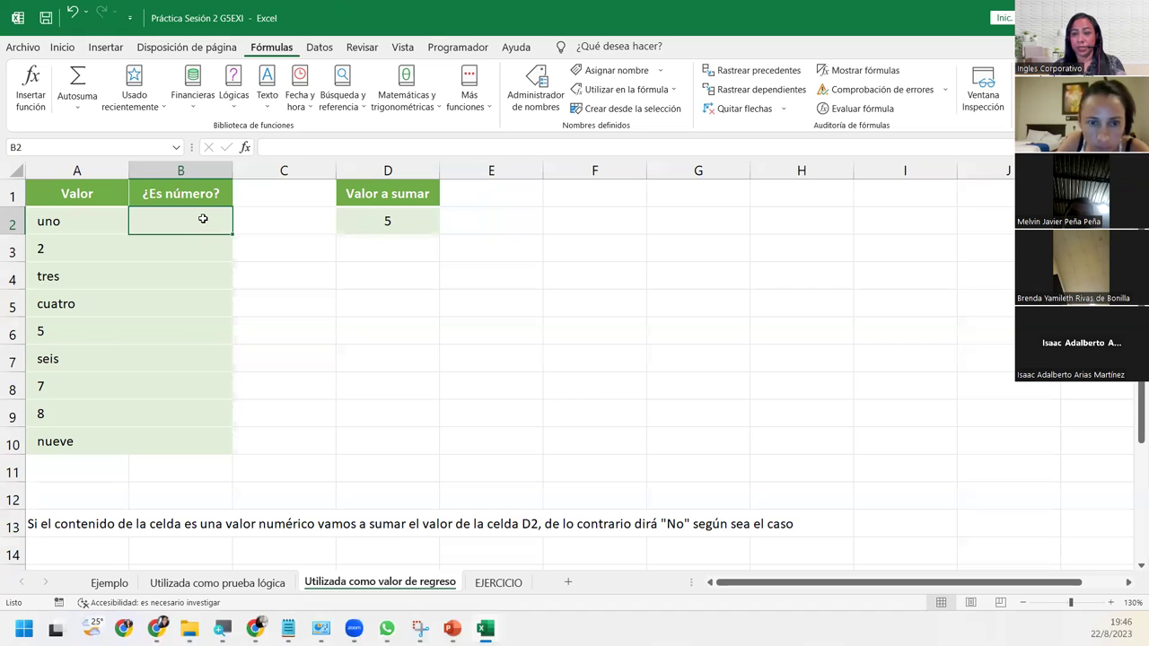
{"action": "type", "text": "=SI("}
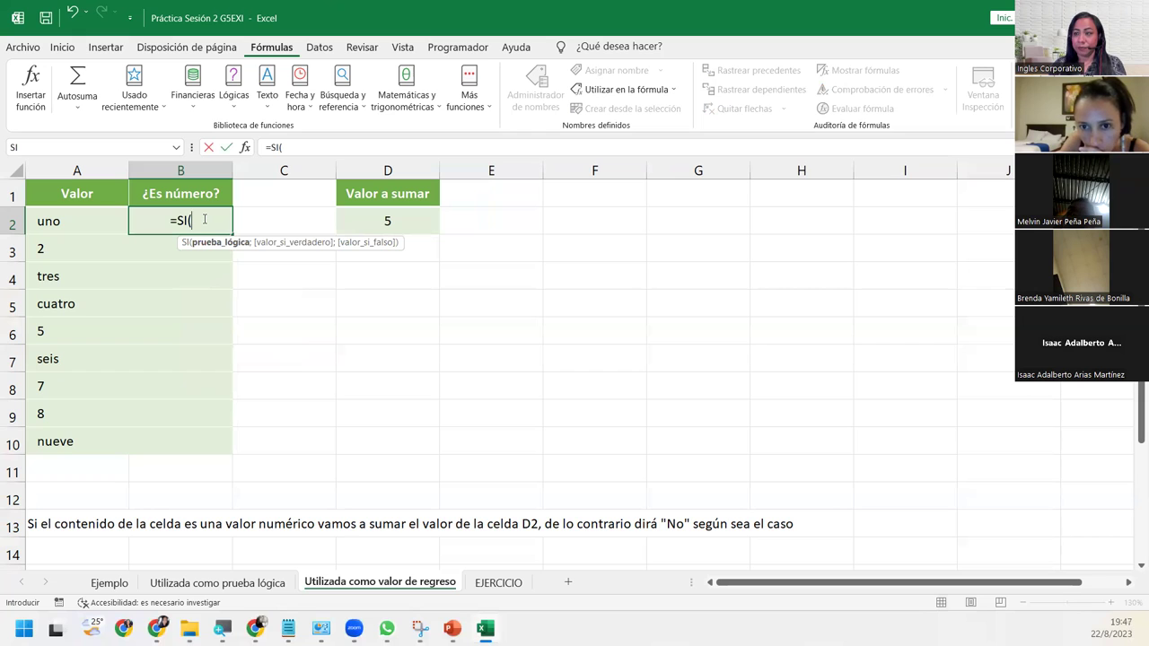
{"action": "type", "text": "esnu"}
{"action": "key", "text": "Tab"}
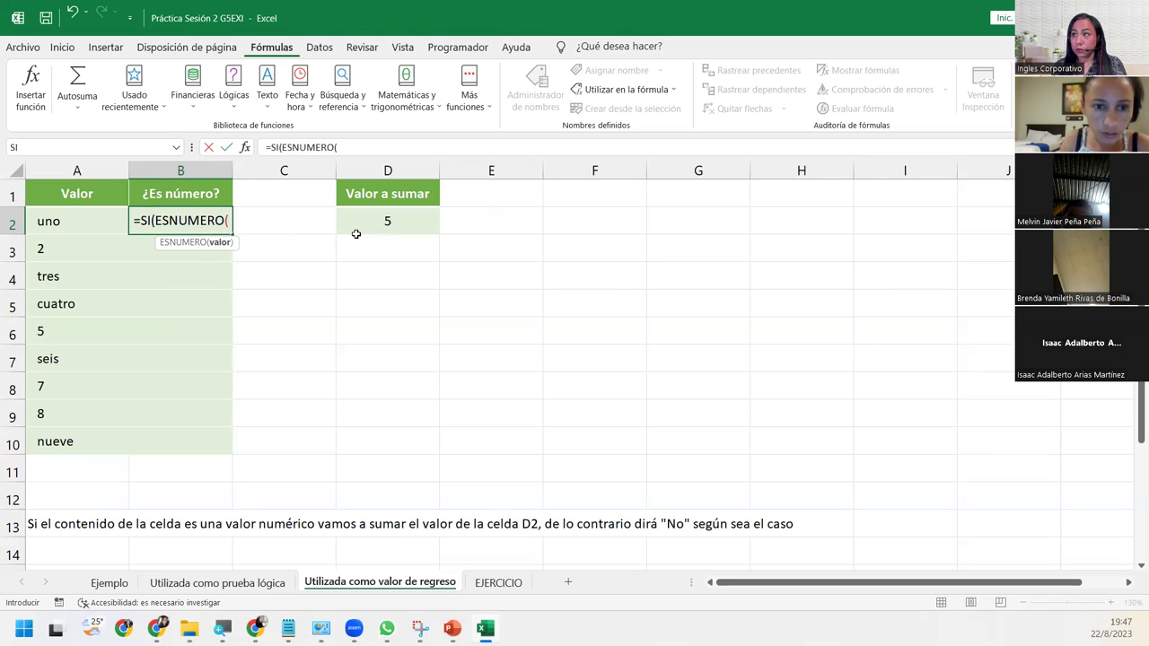
{"action": "left_click", "coordinate": [91, 225]}
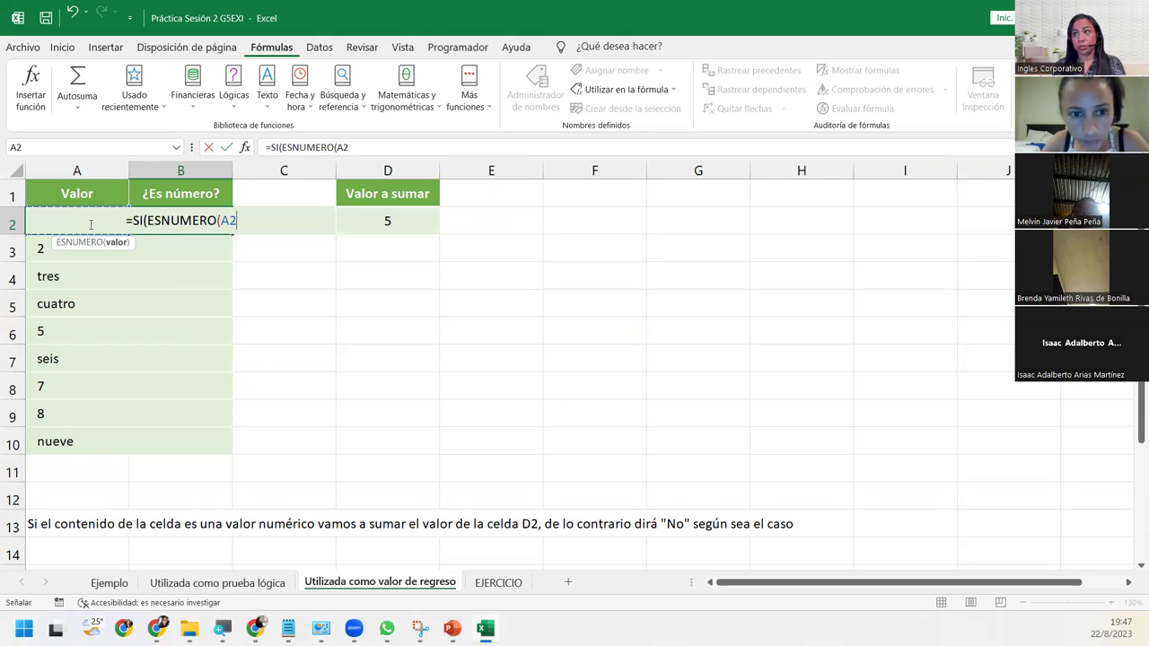
{"action": "type", "text": ")"}
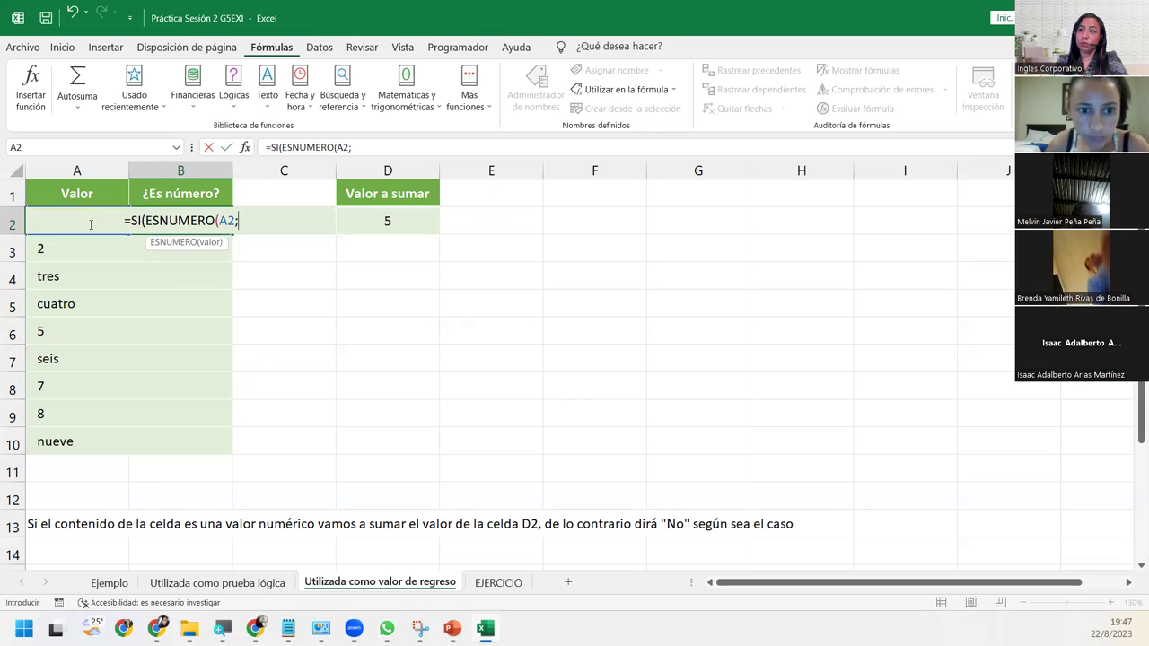
{"action": "key", "text": "BackSpace"}
{"action": "type", "text": ")"}
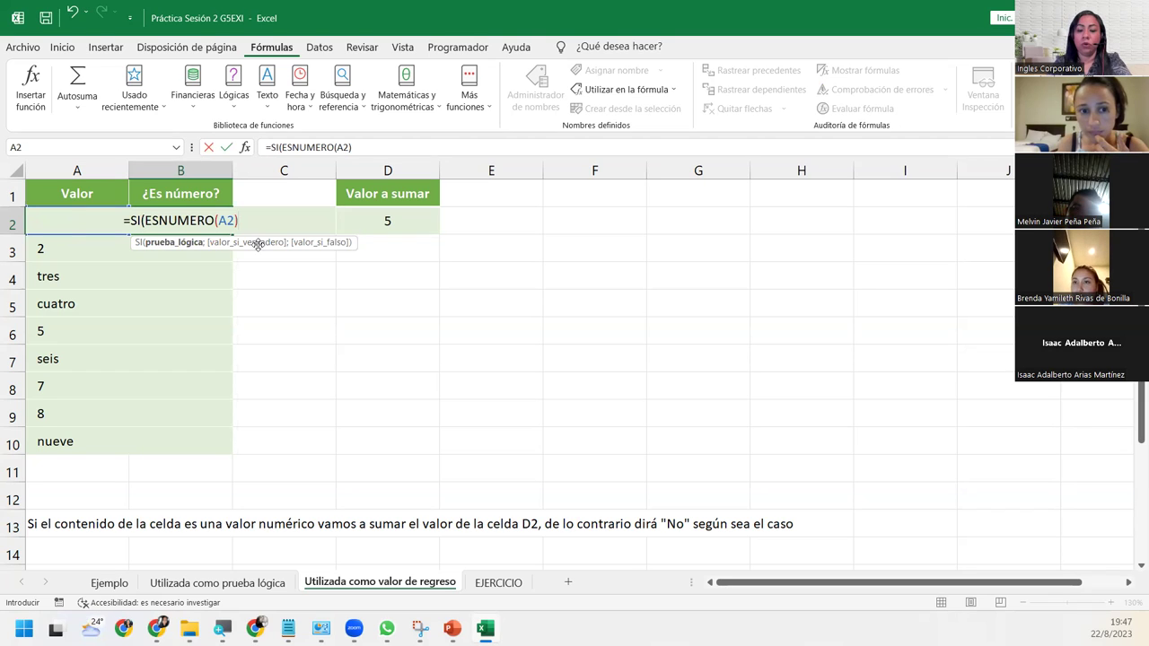
{"action": "type", "text": ";"}
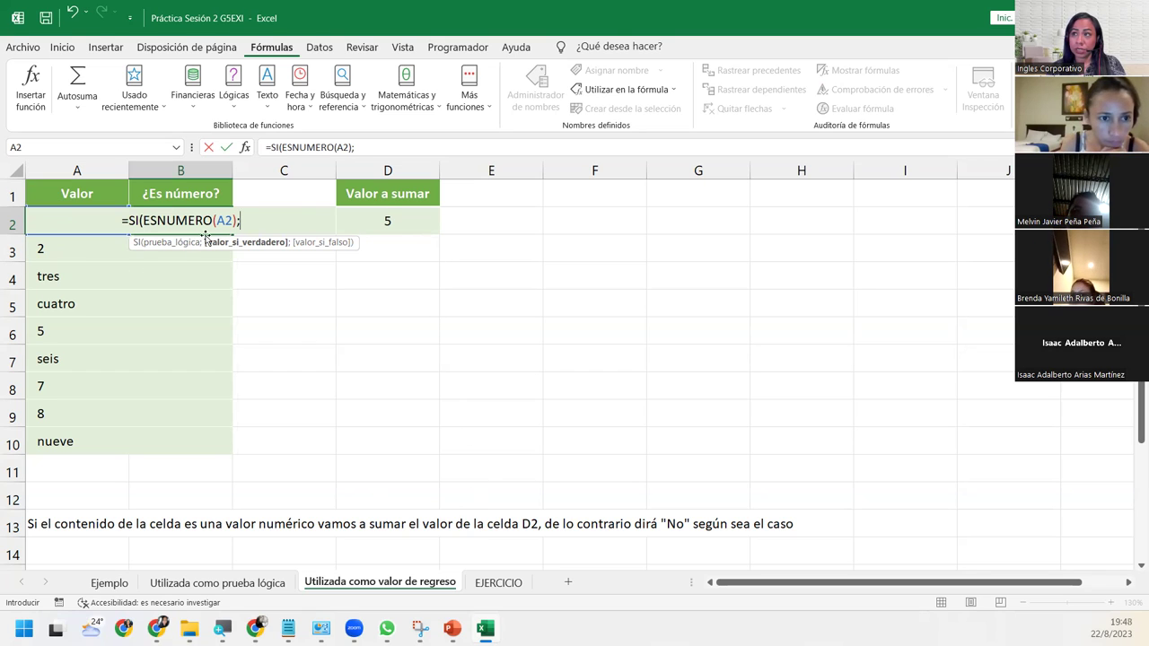
{"action": "key", "text": "F2"}
{"action": "key", "text": "Home"}
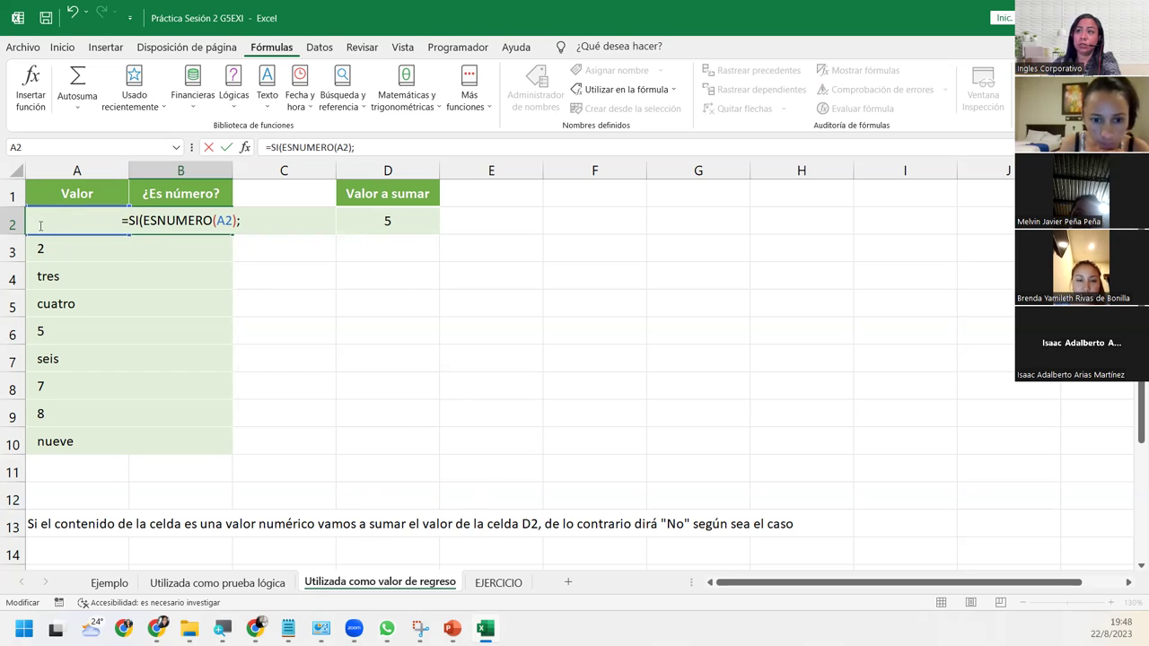
{"action": "right_click", "coordinate": [113, 241]}
{"action": "left_click", "coordinate": [111, 239]}
{"action": "type", "text": "="}
{"action": "left_click", "coordinate": [108, 235]}
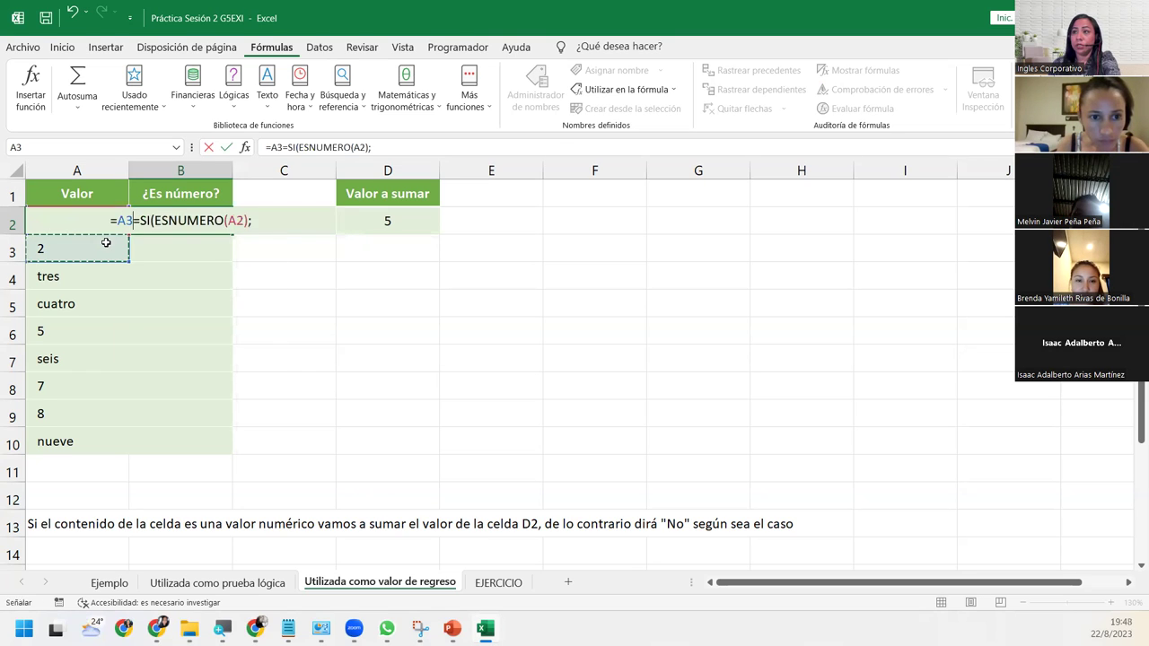
{"action": "key", "text": "BackSpace"}
{"action": "key", "text": "BackSpace"}
{"action": "key", "text": "BackSpace"}
{"action": "left_click", "coordinate": [267, 218]}
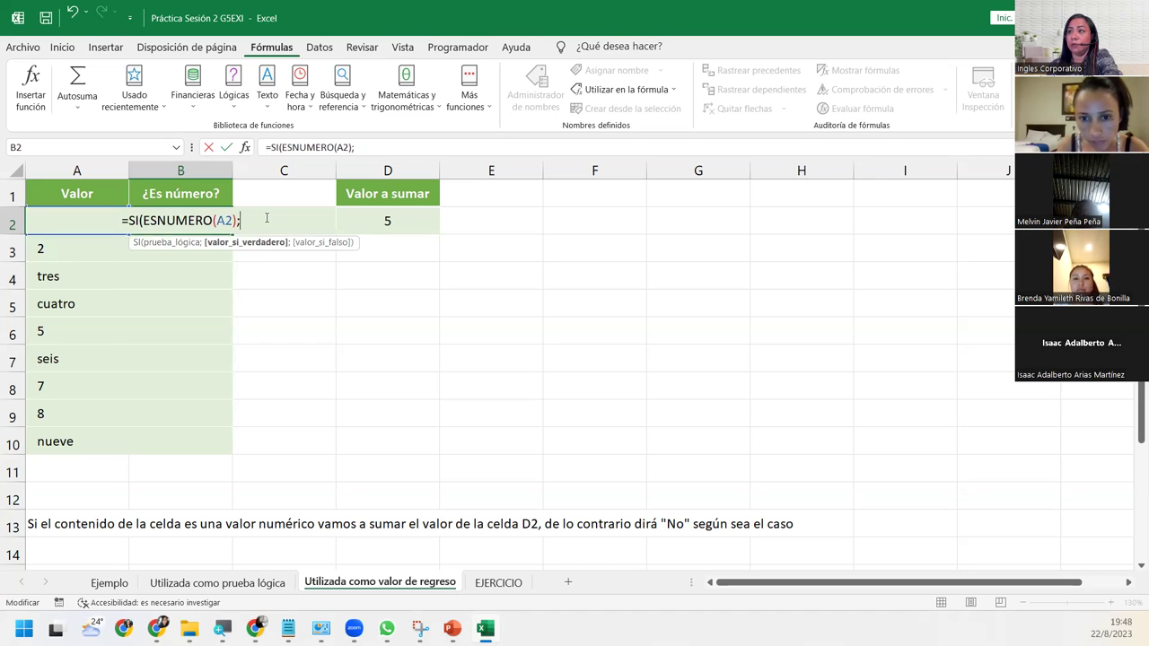
{"action": "left_click", "coordinate": [92, 247]}
{"action": "key", "text": "Up"}
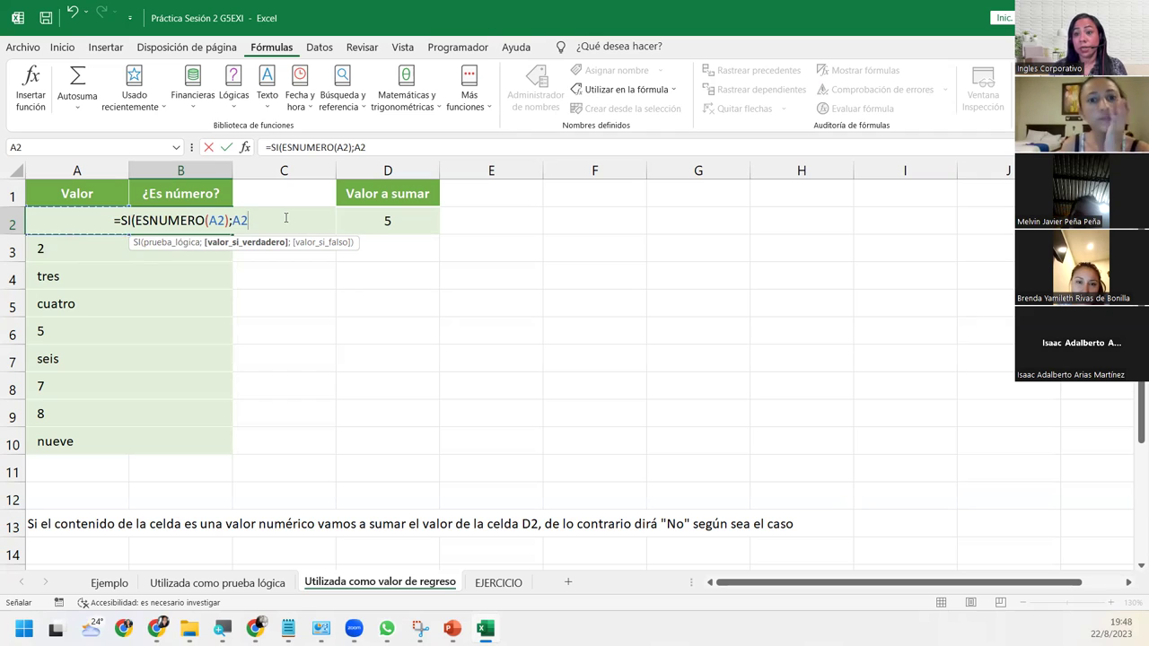
{"action": "type", "text": "+"}
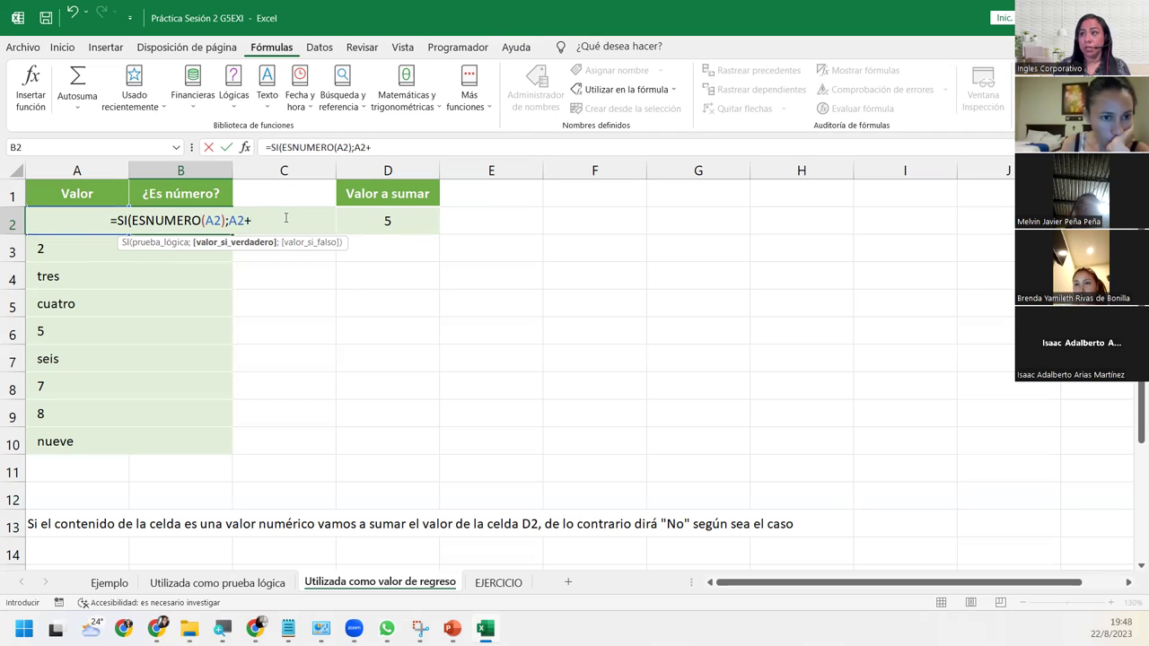
{"action": "left_click", "coordinate": [391, 223]}
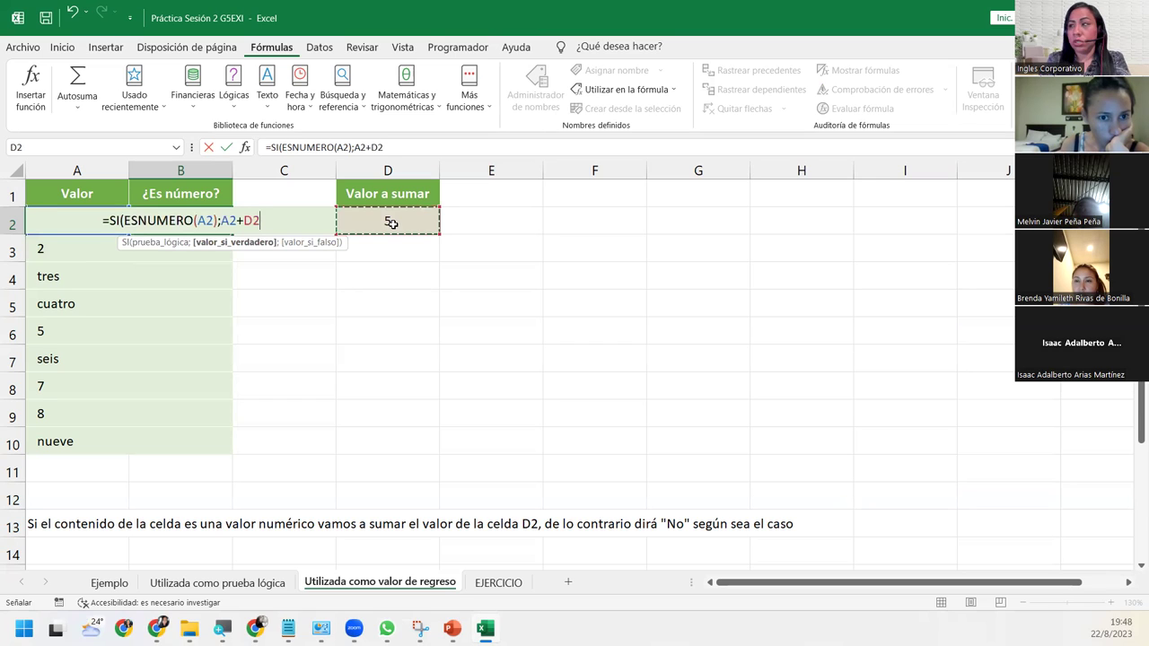
{"action": "type", "text": ";"}
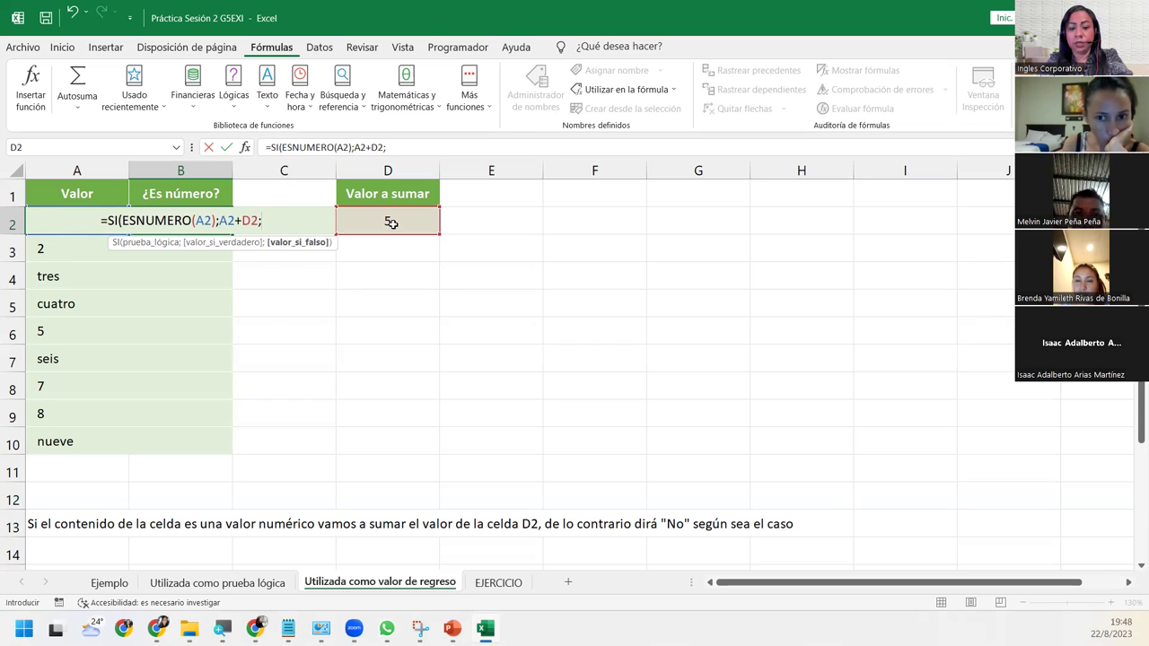
{"action": "type", "text": "\"No"}
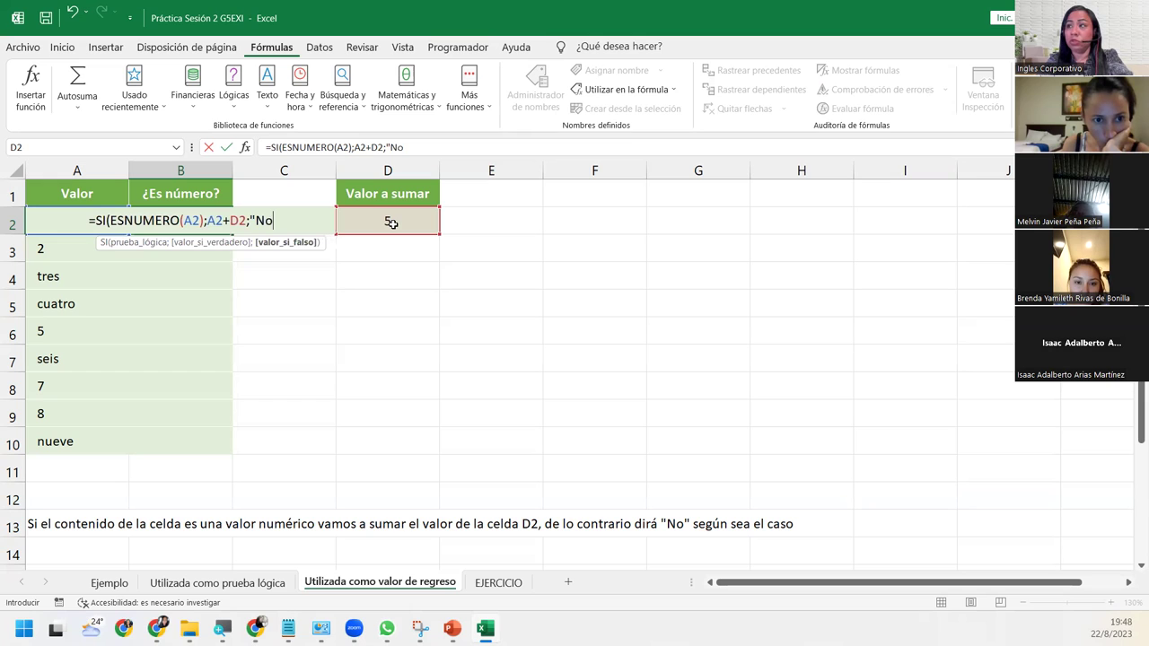
{"action": "type", "text": "\")"}
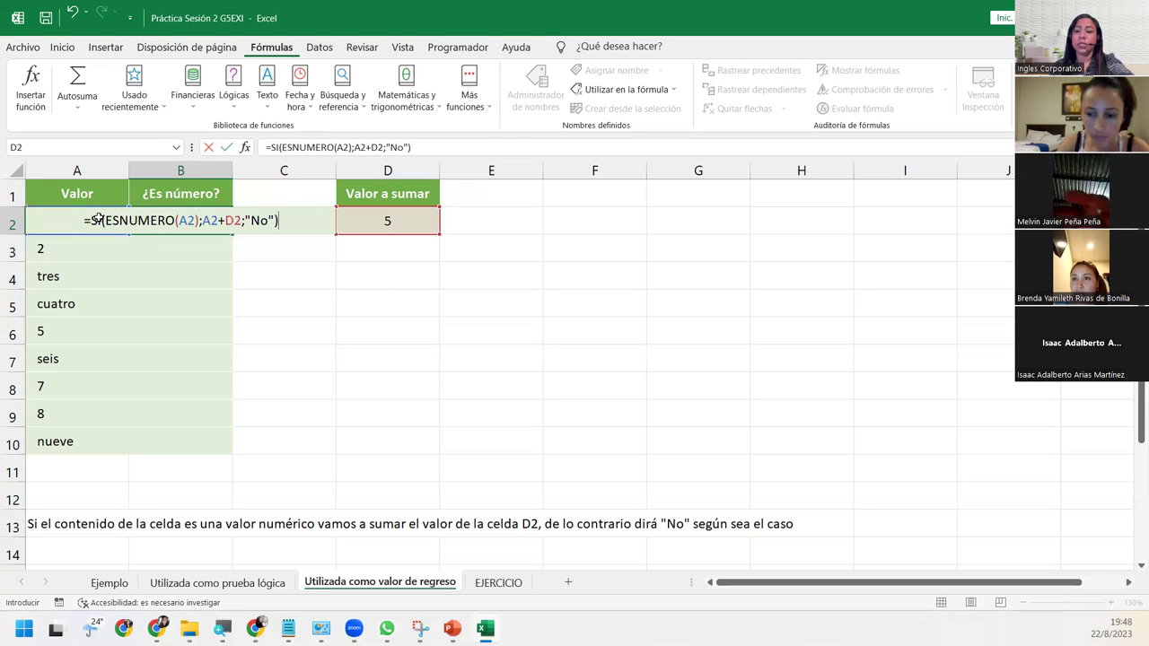
{"action": "key", "text": "Escape"}
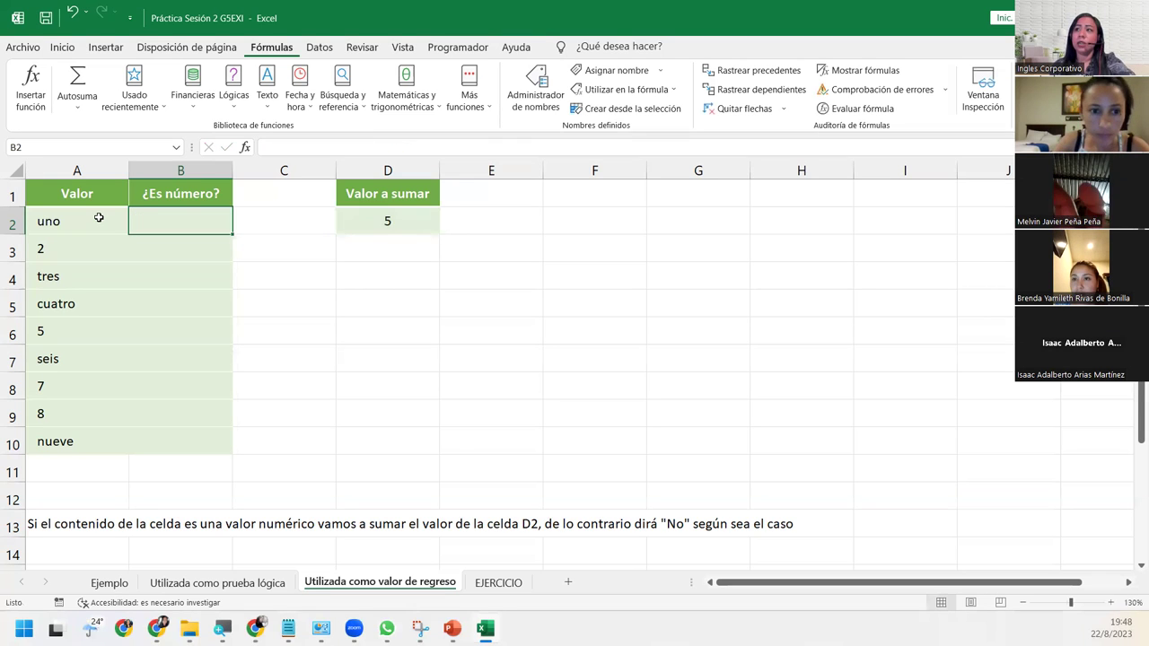
Align the content of cell B2 to the left
{"action": "left_click", "coordinate": [61, 48]}
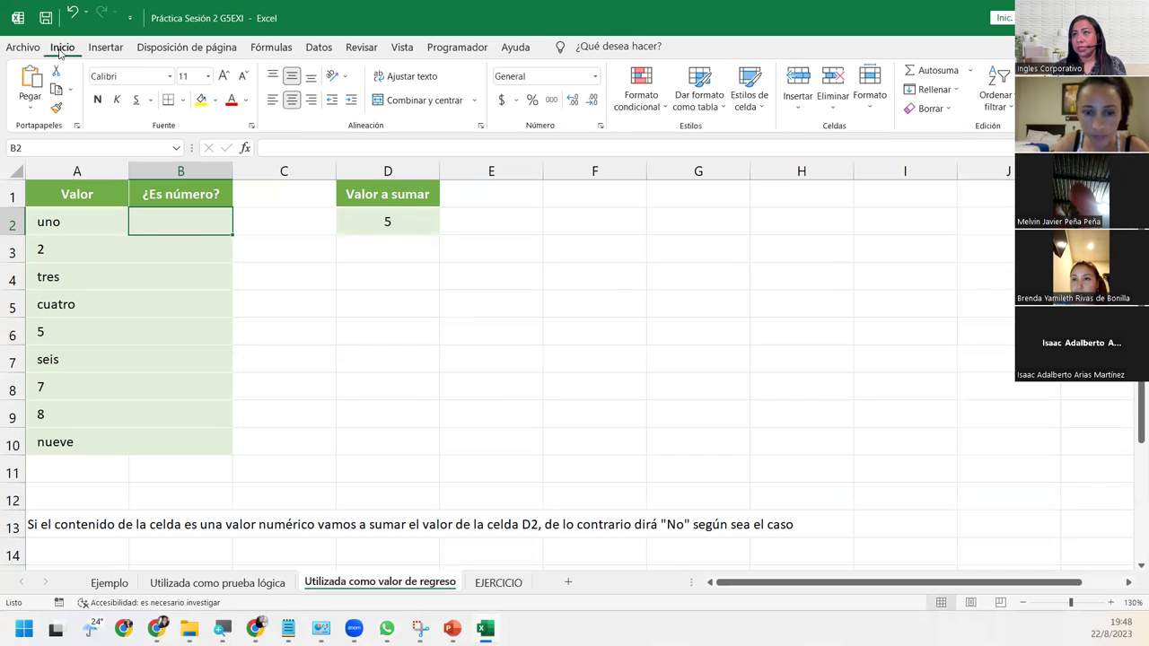
{"action": "left_click", "coordinate": [290, 98]}
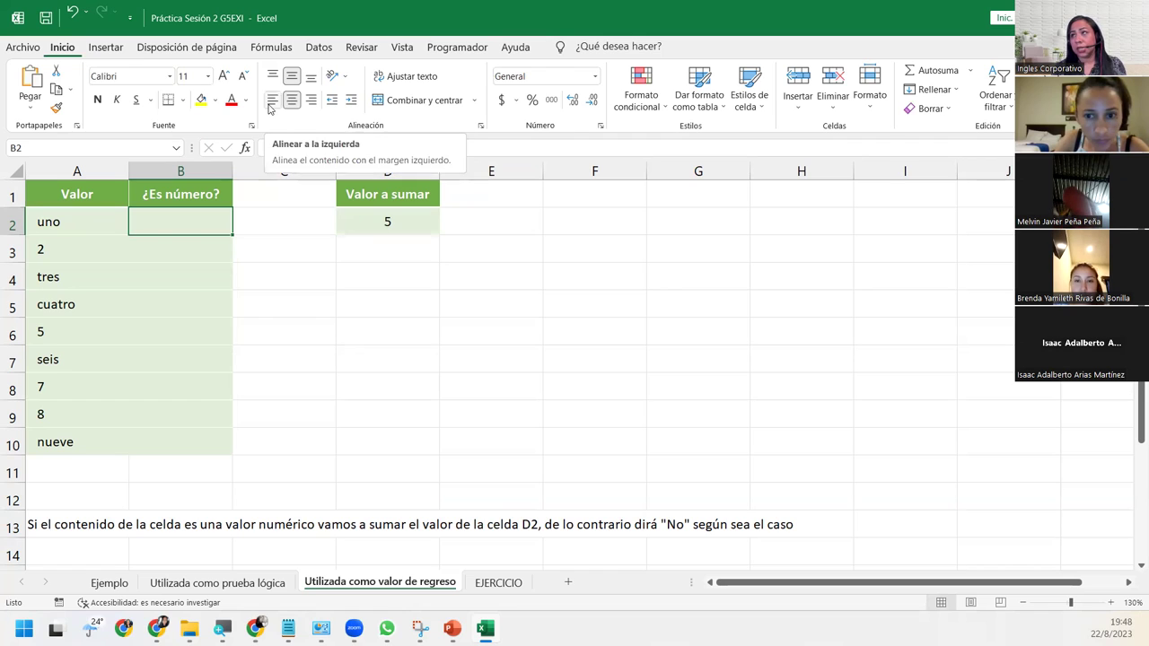
{"action": "left_click", "coordinate": [271, 101]}
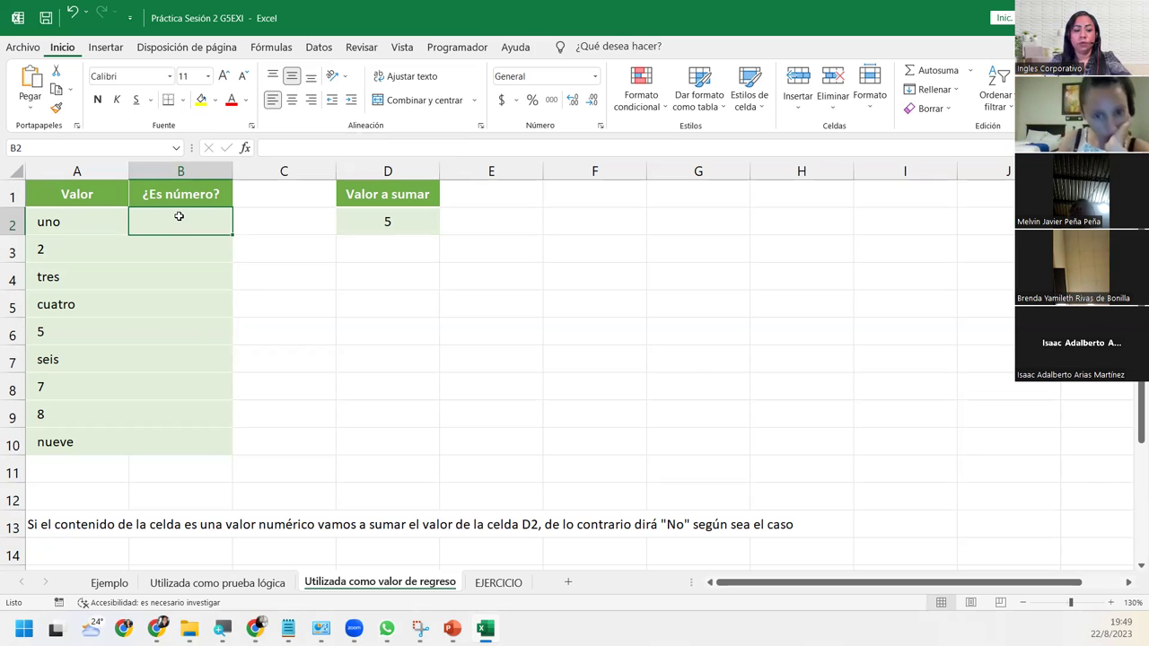
Begin an SI formula in B2 with ESNUMERO(A2) as its logical test
{"action": "type", "text": "=si"}
{"action": "key", "text": "Tab"}
{"action": "type", "text": "esnu"}
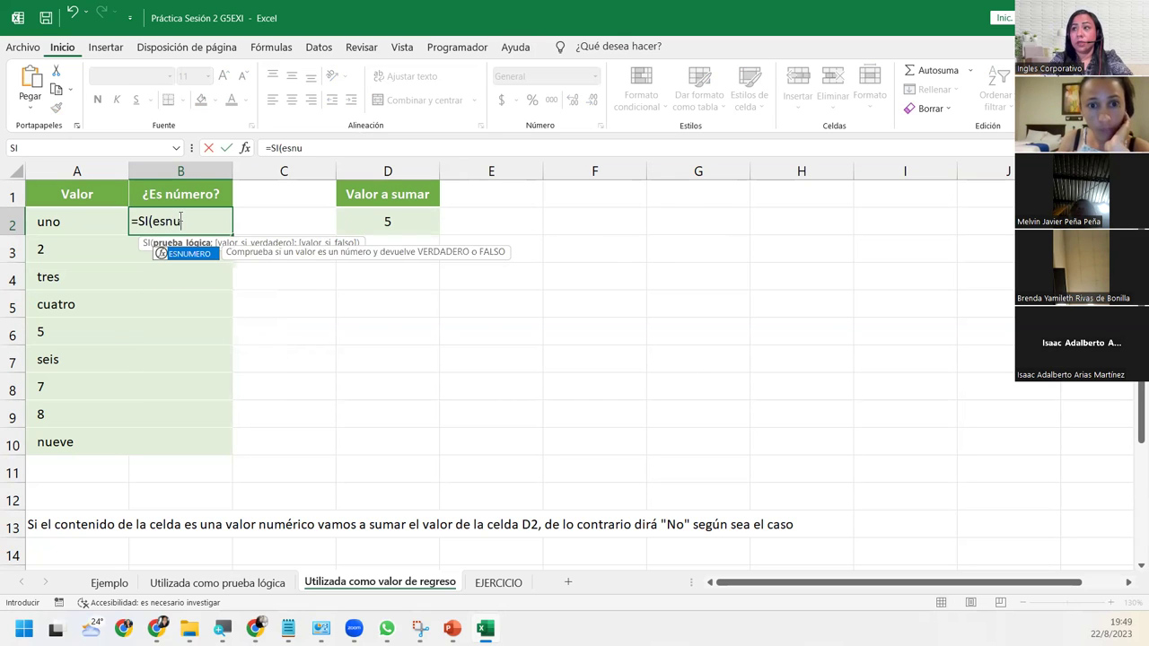
{"action": "key", "text": "Tab"}
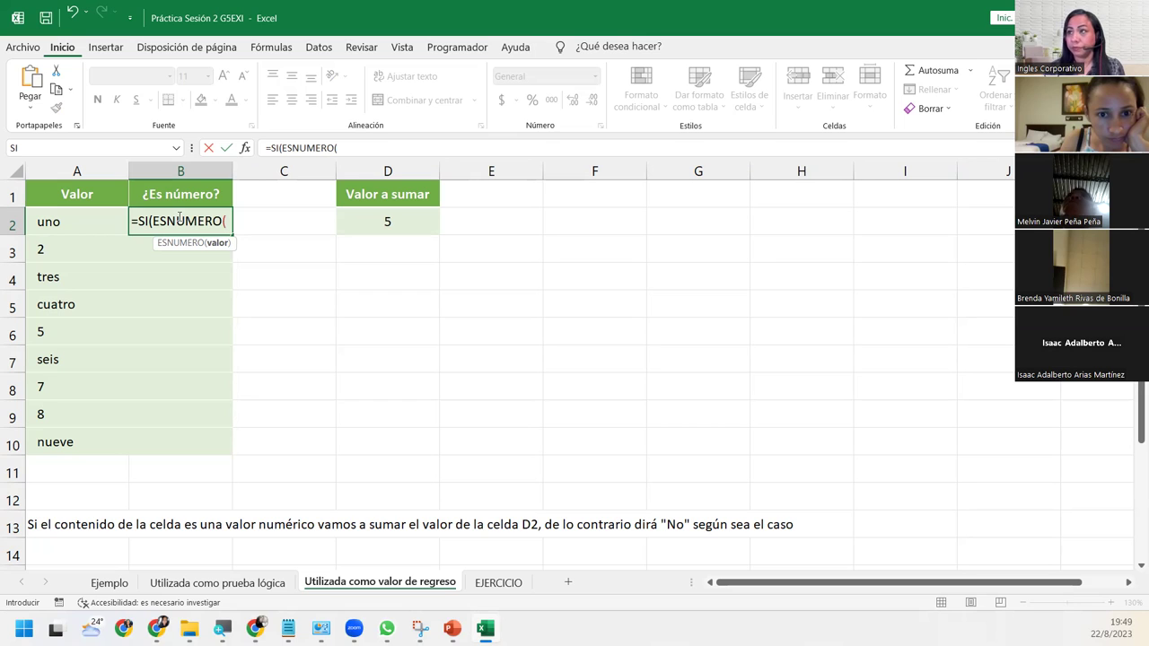
{"action": "left_click", "coordinate": [65, 213]}
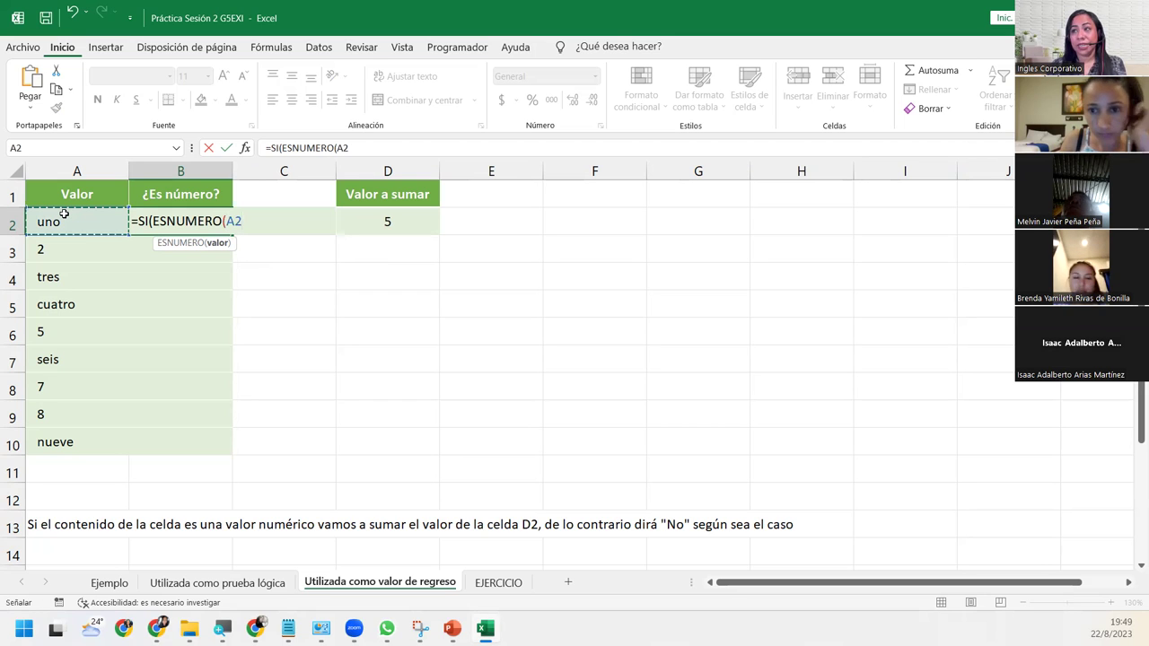
{"action": "type", "text": ")"}
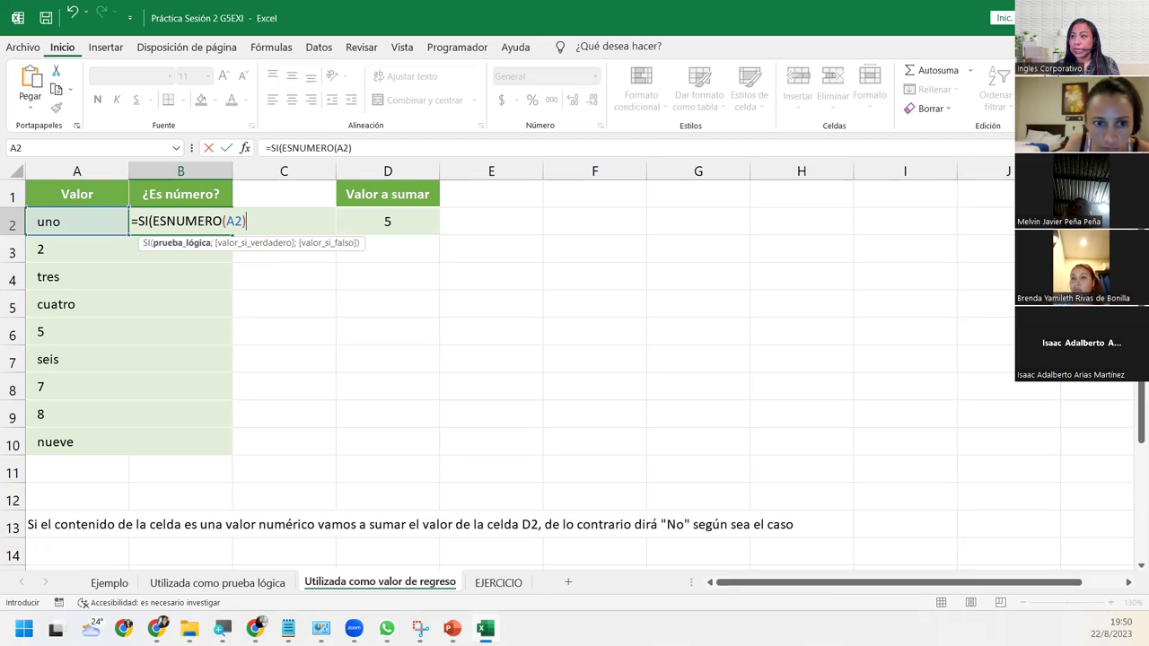
Complete the SI formula in B2 with A2+D2 as the value if true and "No" as the value if false
{"action": "type", "text": ";"}
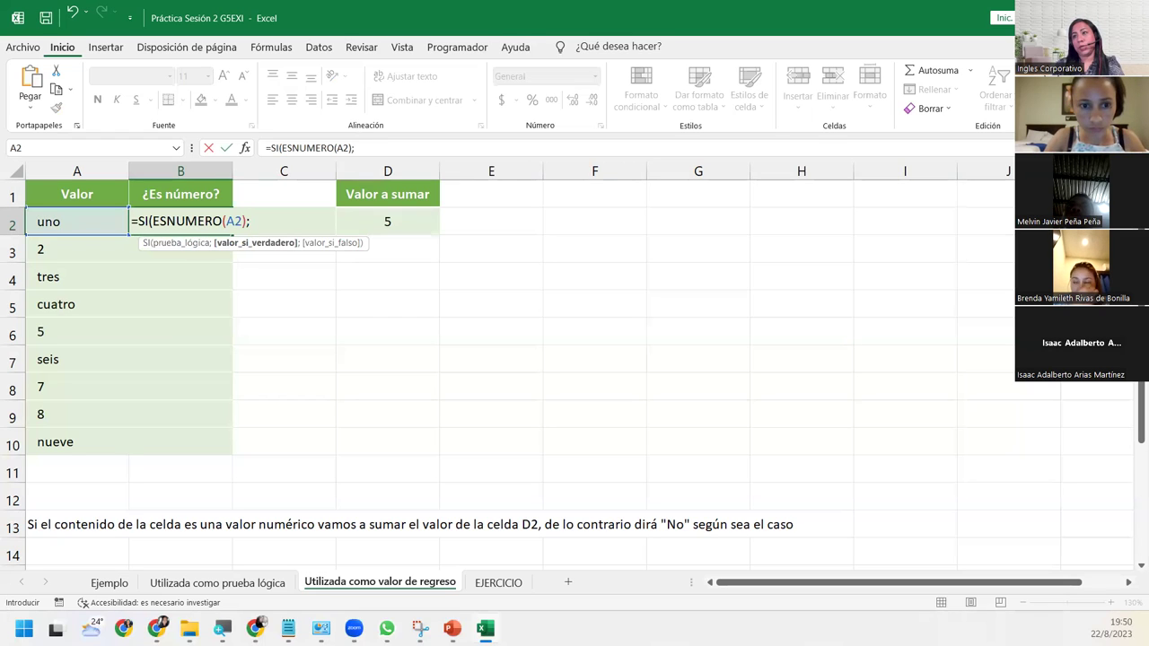
{"action": "left_click", "coordinate": [74, 216]}
{"action": "type", "text": "+"}
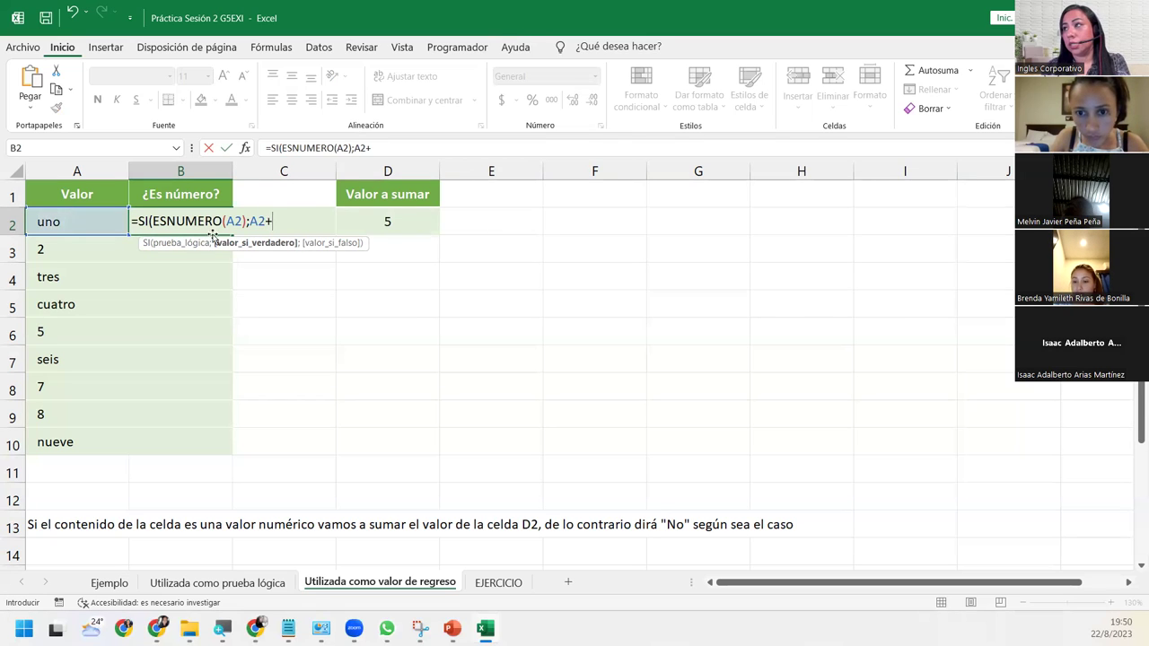
{"action": "left_click", "coordinate": [409, 216]}
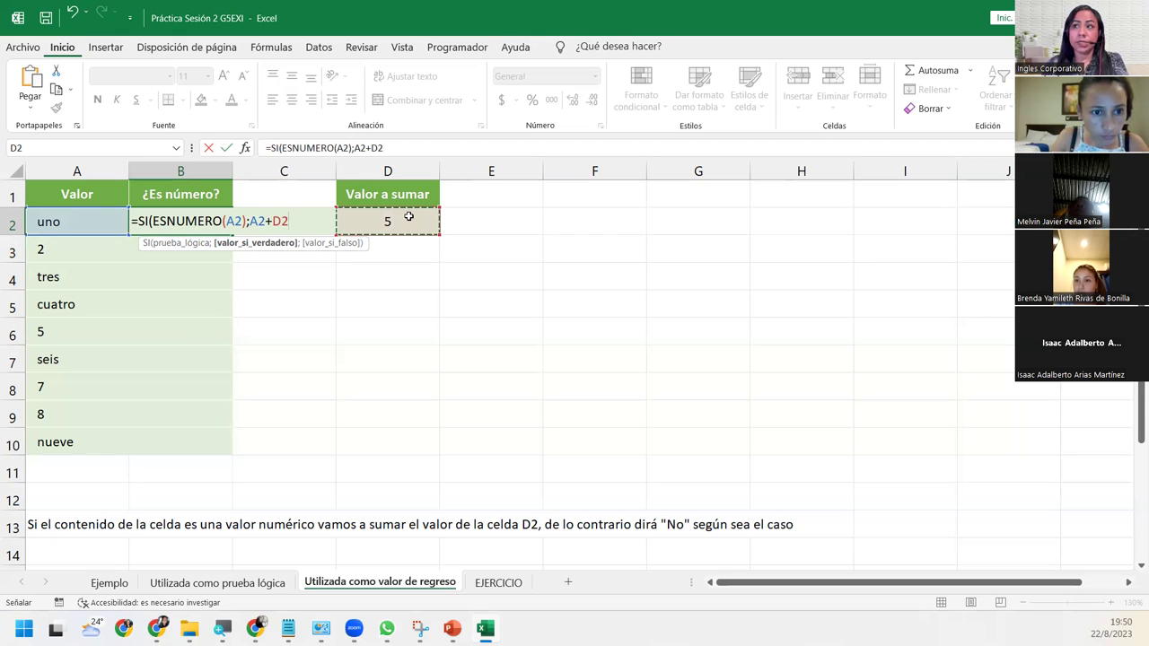
{"action": "type", "text": ";"}
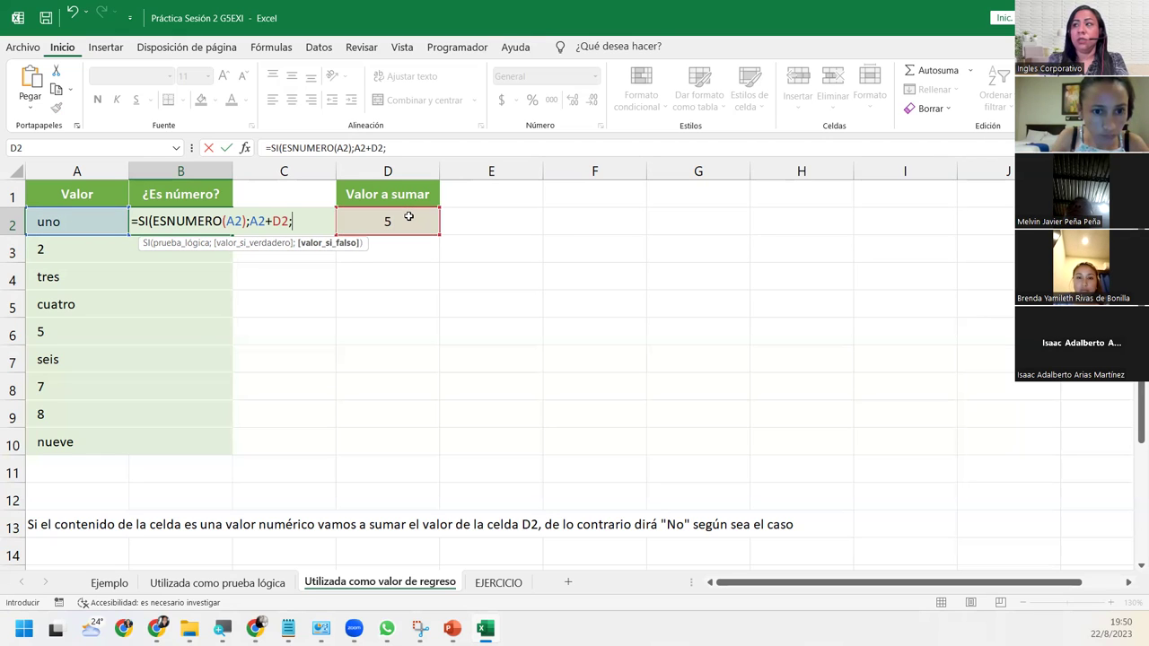
{"action": "type", "text": "\"No"}
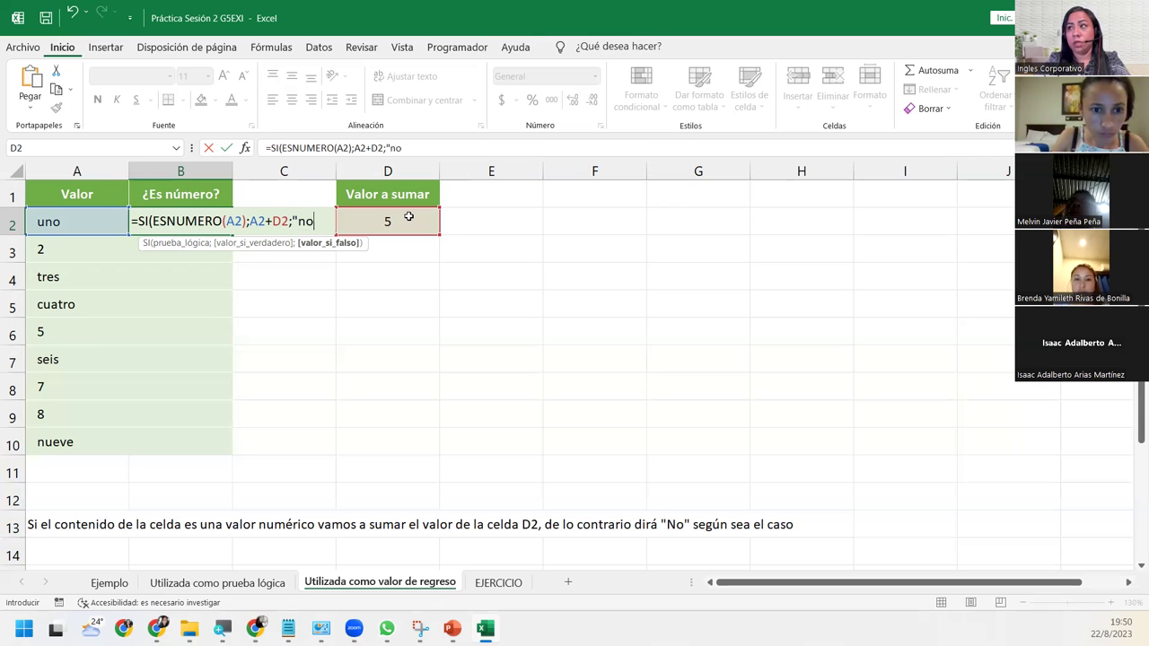
{"action": "key", "text": "BackSpace"}
{"action": "key", "text": "BackSpace"}
{"action": "type", "text": "No\")"}
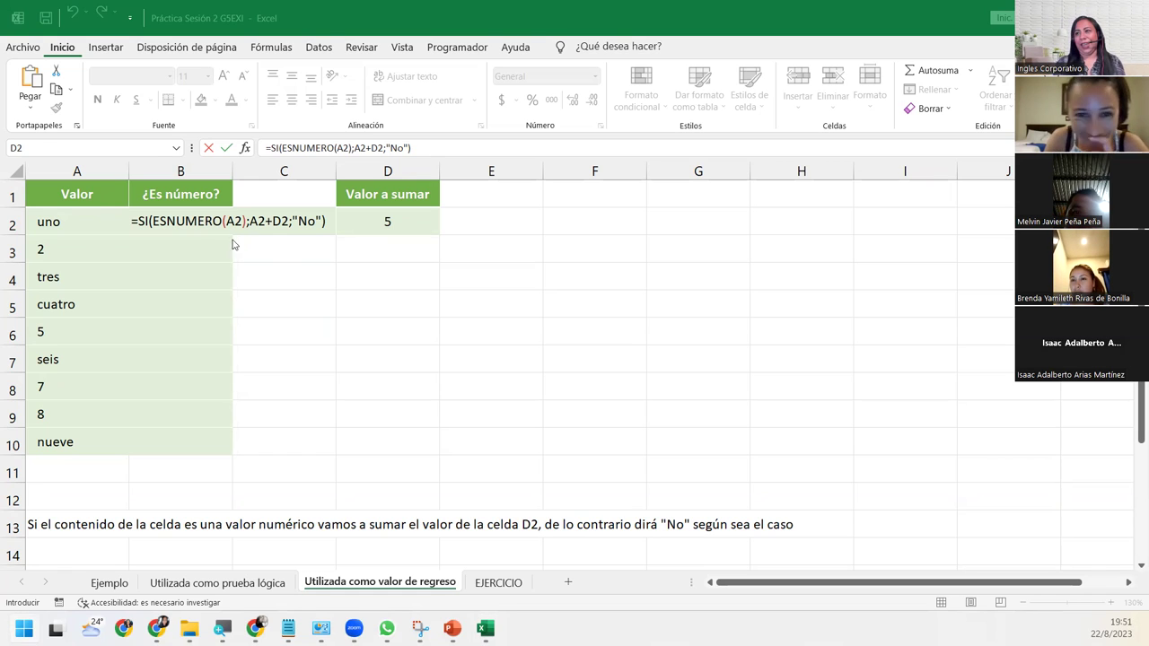
Go over the logical test and the A2+D2 argument of the B2 formula, enter it and select B2 again
{"action": "left_click", "coordinate": [332, 222]}
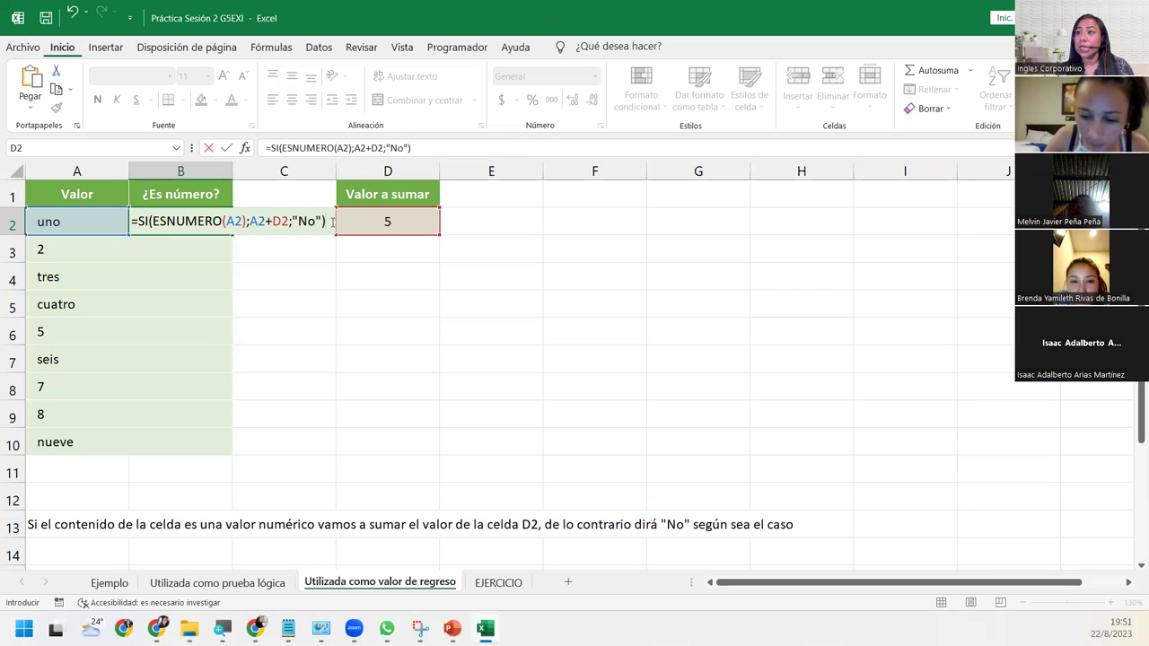
{"action": "left_click", "coordinate": [231, 219]}
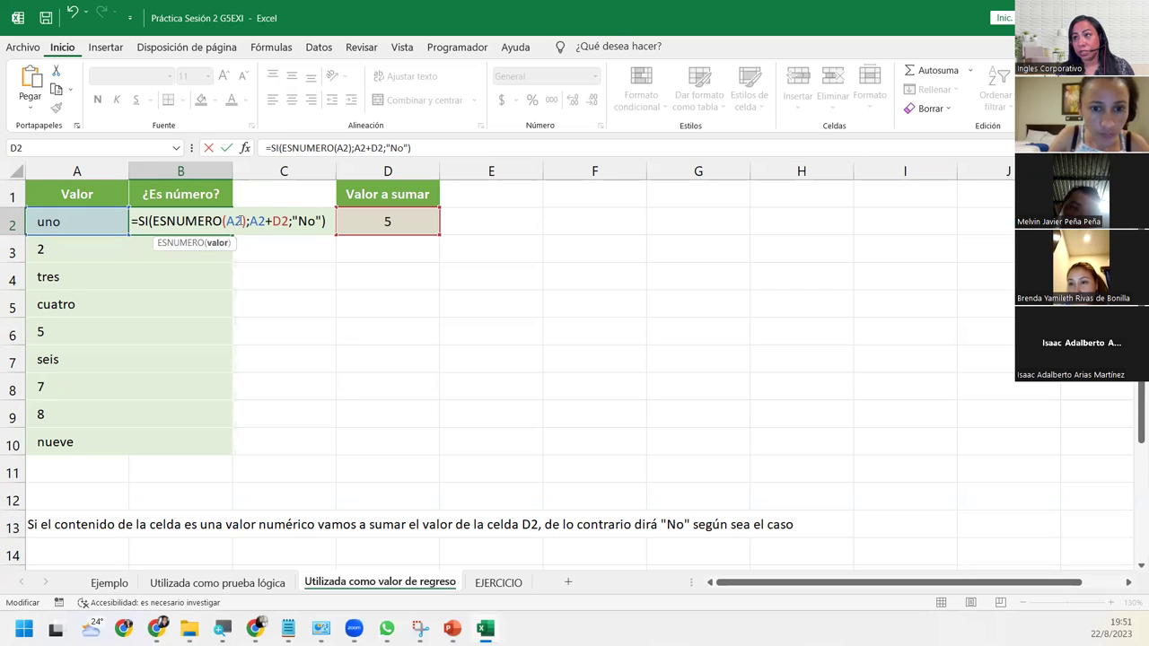
{"action": "double_click", "coordinate": [257, 221]}
{"action": "left_click_drag", "start_coordinate": [257, 220], "coordinate": [291, 224]}
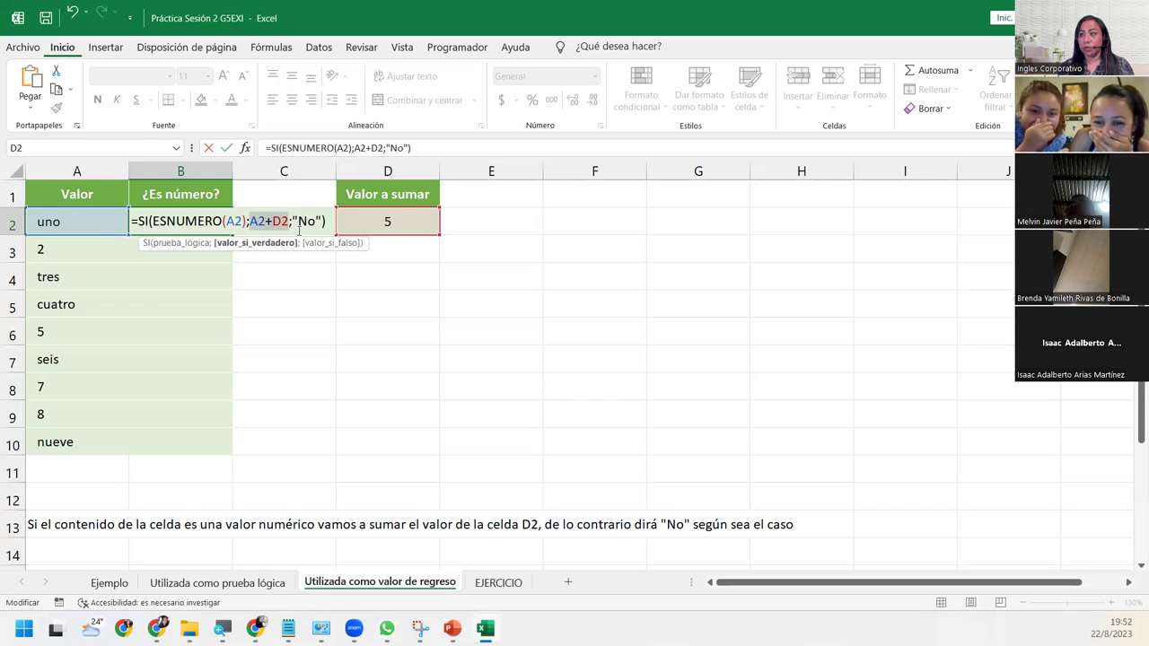
{"action": "key", "text": "Return"}
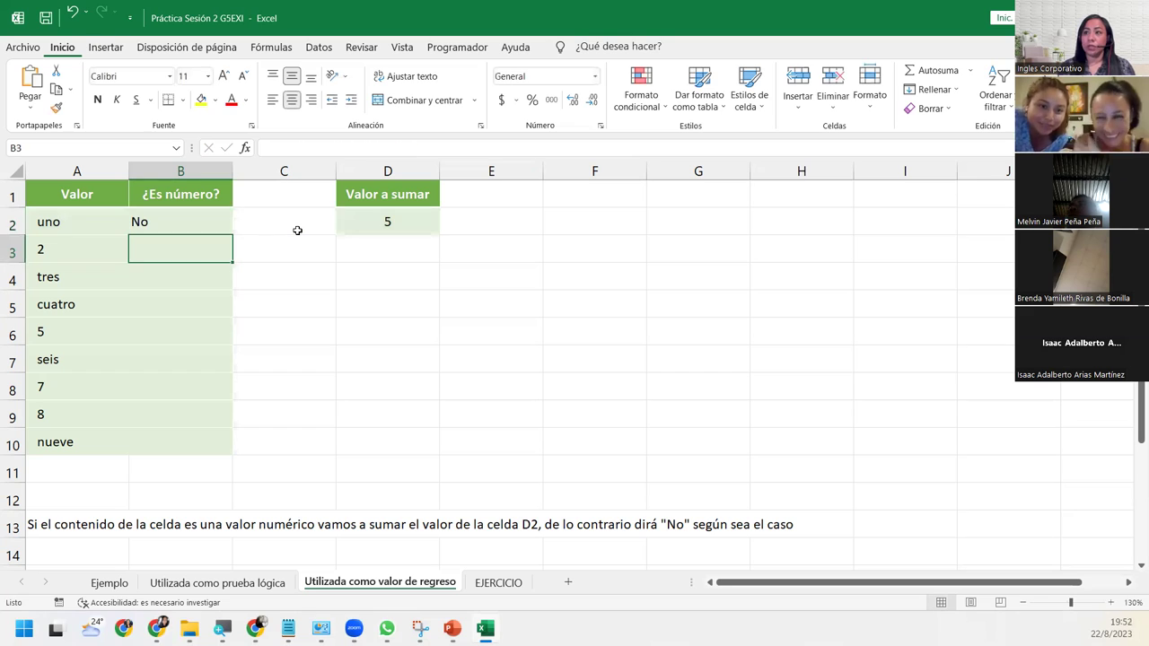
{"action": "left_click", "coordinate": [199, 219]}
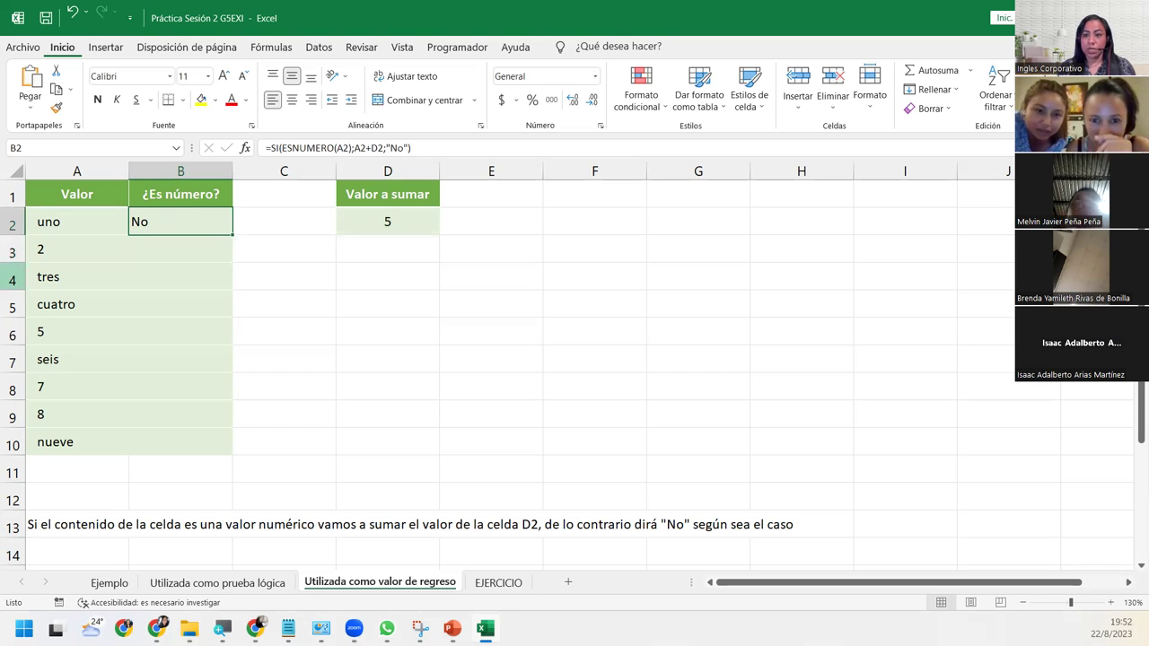
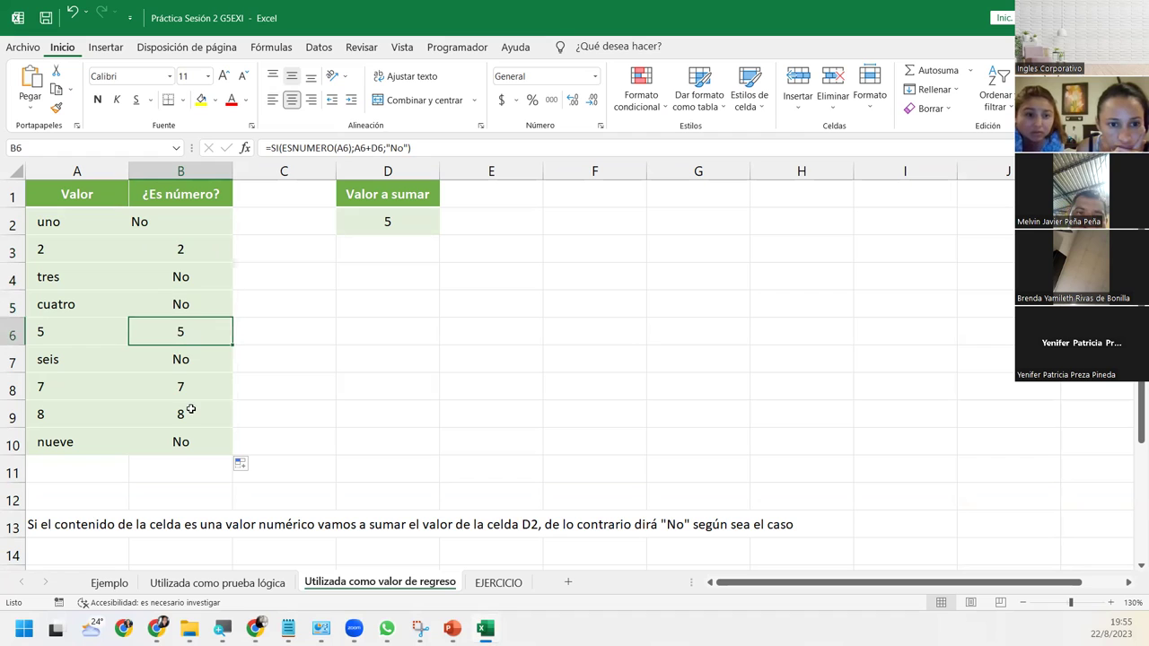
Undo the fill below B2 and make the D2 reference in the B2 formula absolute as $D$2
{"action": "left_click", "coordinate": [191, 442]}
{"action": "key", "text": "ctrl+z"}
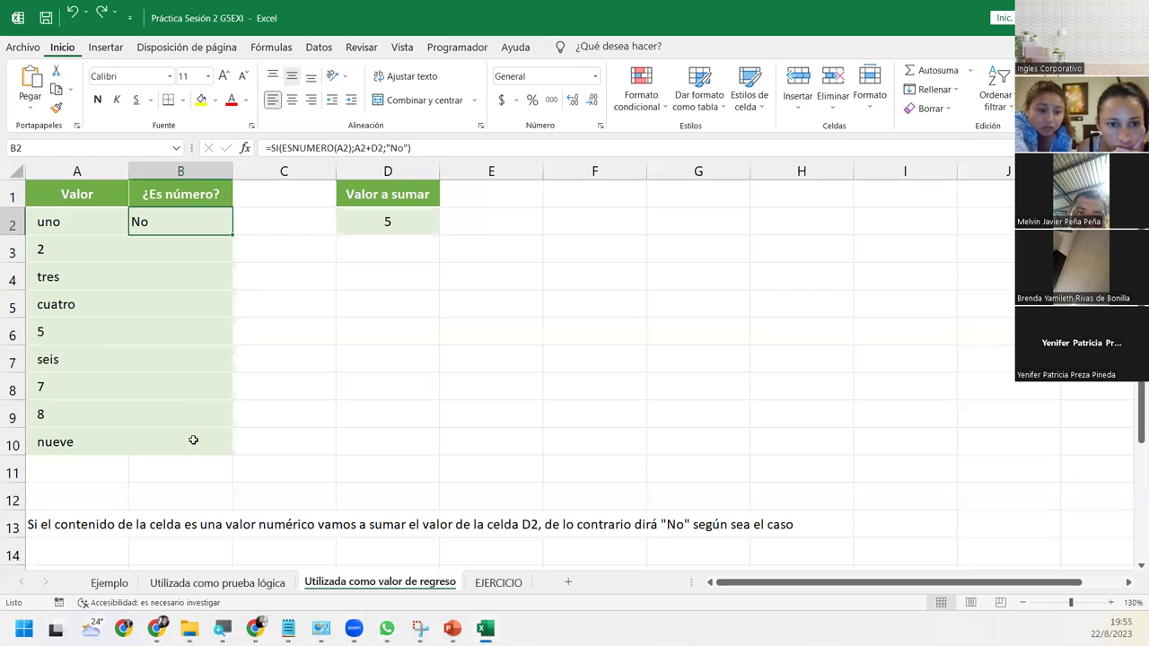
{"action": "double_click", "coordinate": [206, 217]}
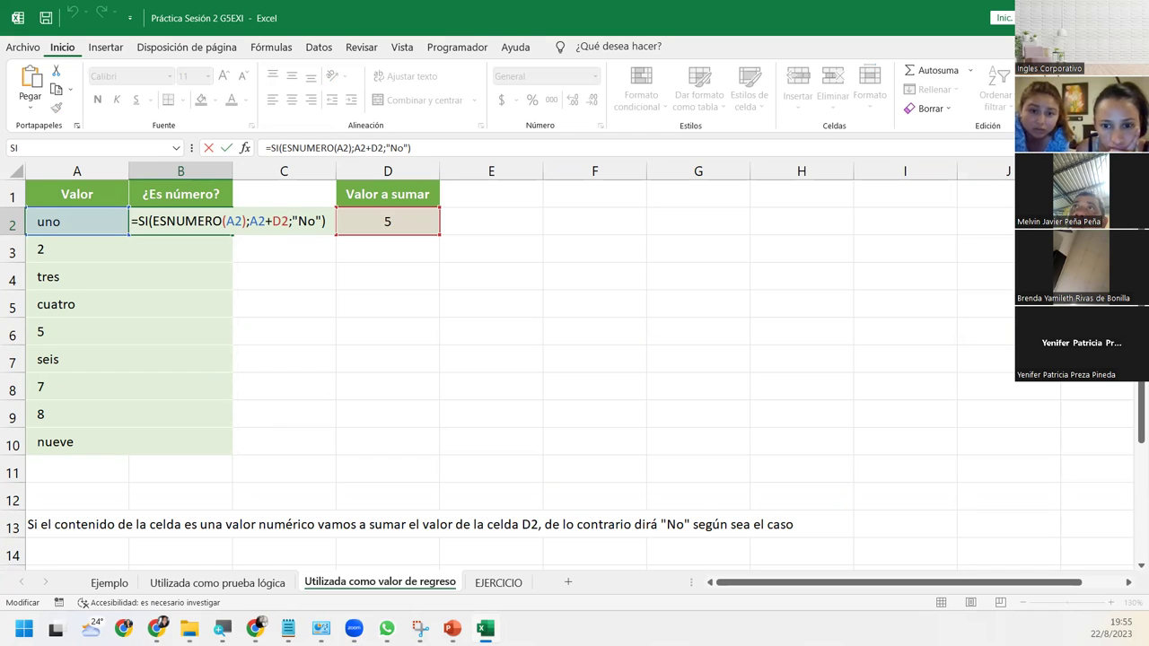
{"action": "left_click", "coordinate": [274, 221]}
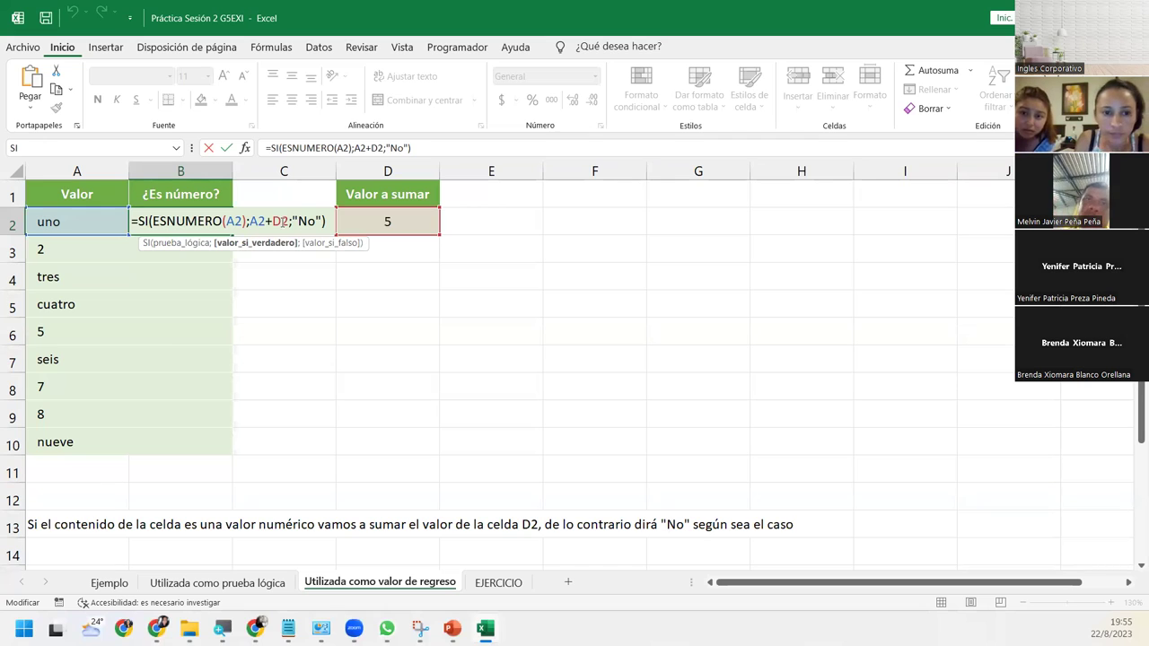
{"action": "key", "text": "F4"}
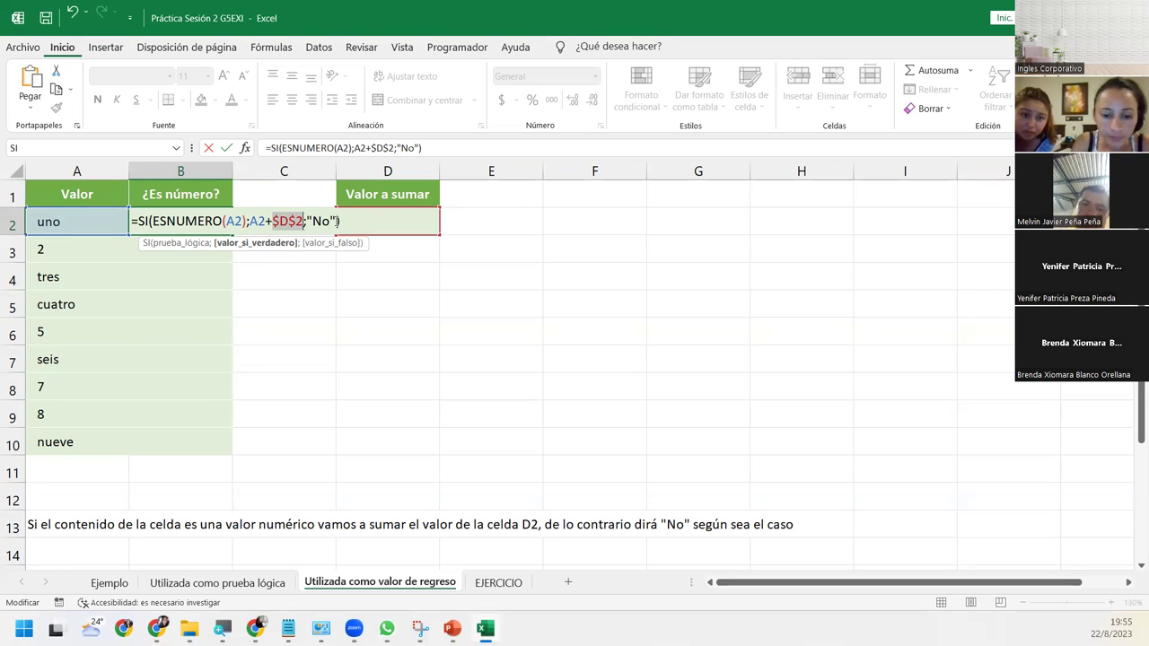
{"action": "left_click", "coordinate": [354, 221]}
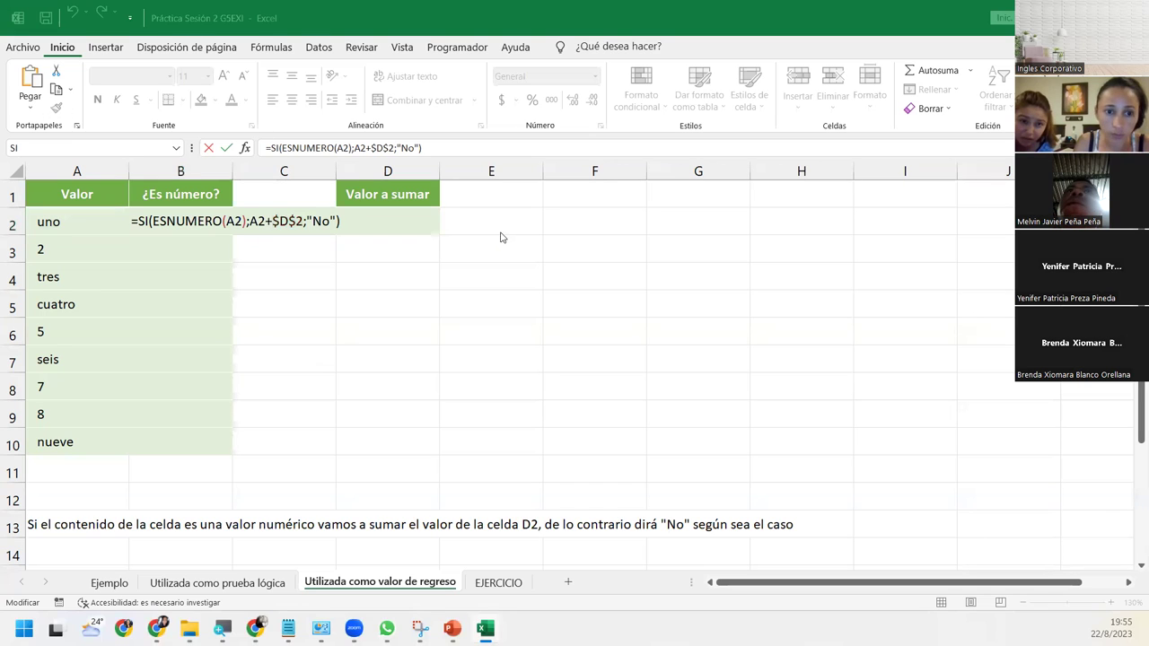
{"action": "left_click", "coordinate": [334, 220]}
{"action": "left_click", "coordinate": [289, 221]}
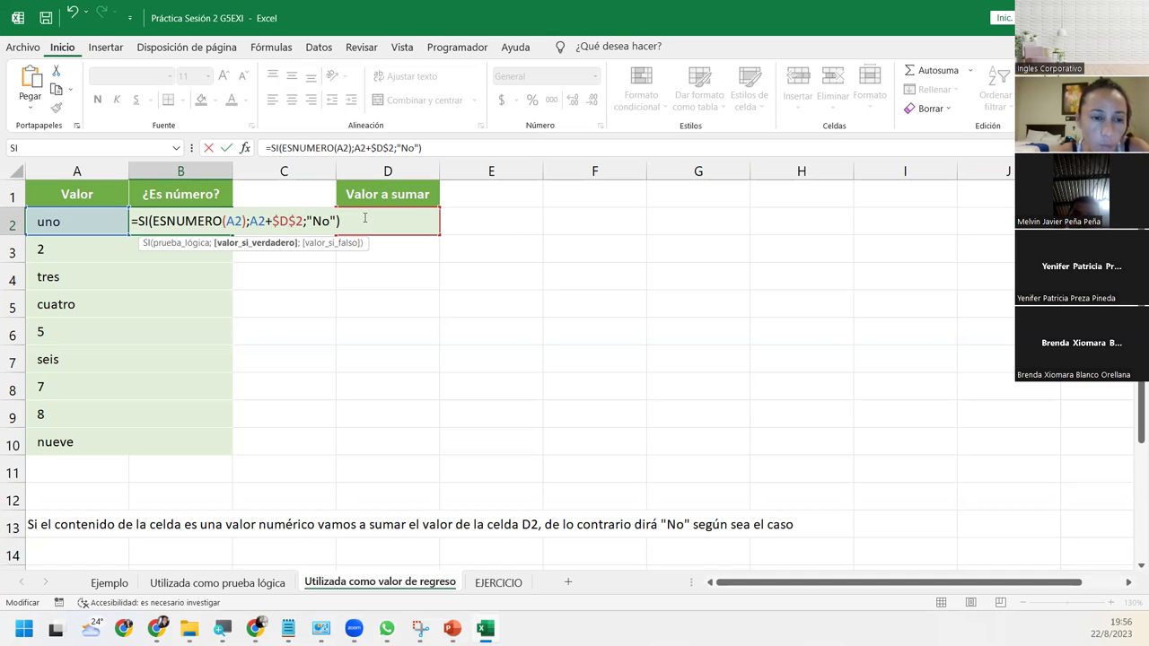
{"action": "key", "text": "Return"}
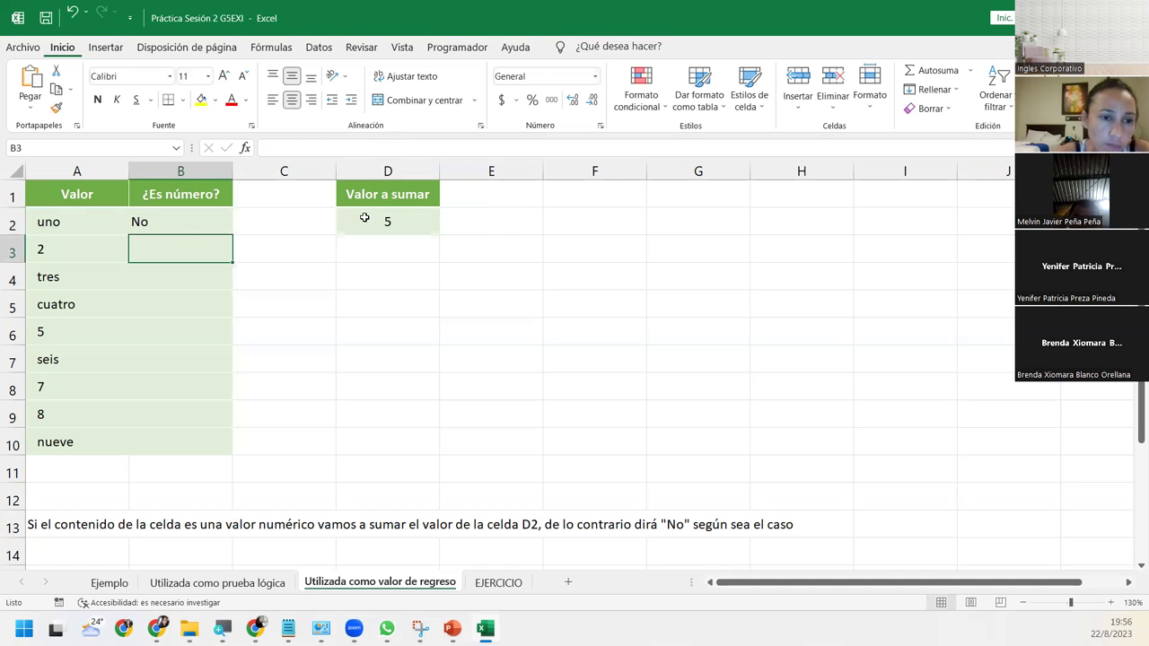
Review the A2+$D$2 argument in the B2 formula, leaving the formula as it is
{"action": "left_click", "coordinate": [136, 224]}
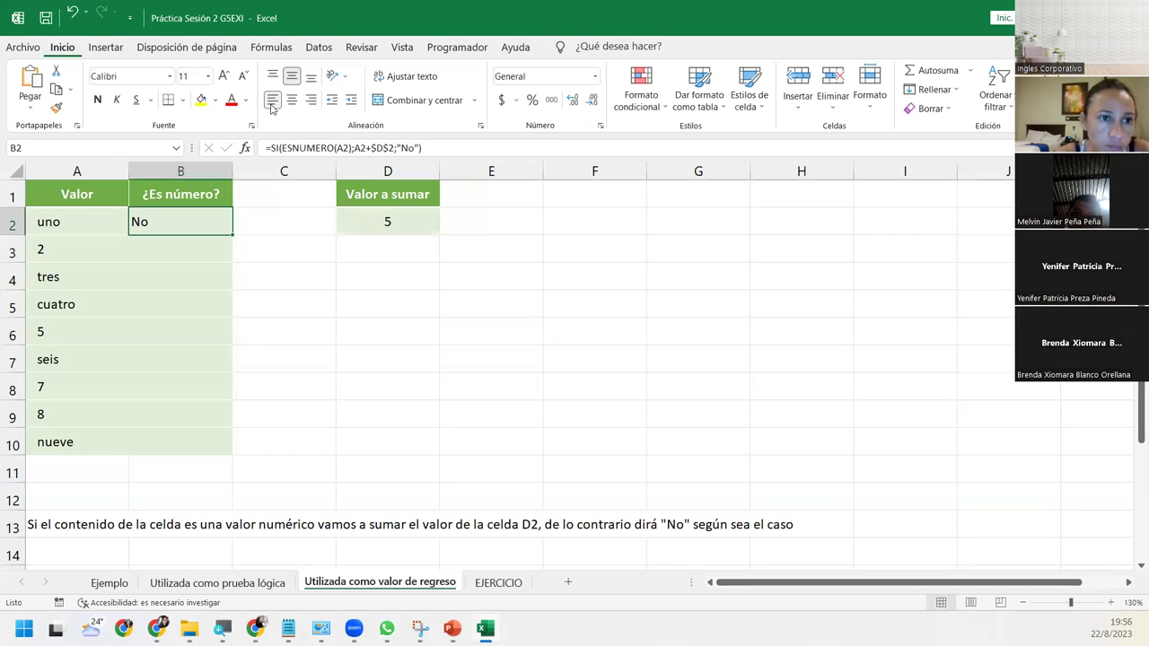
{"action": "double_click", "coordinate": [199, 222]}
{"action": "left_click", "coordinate": [259, 222]}
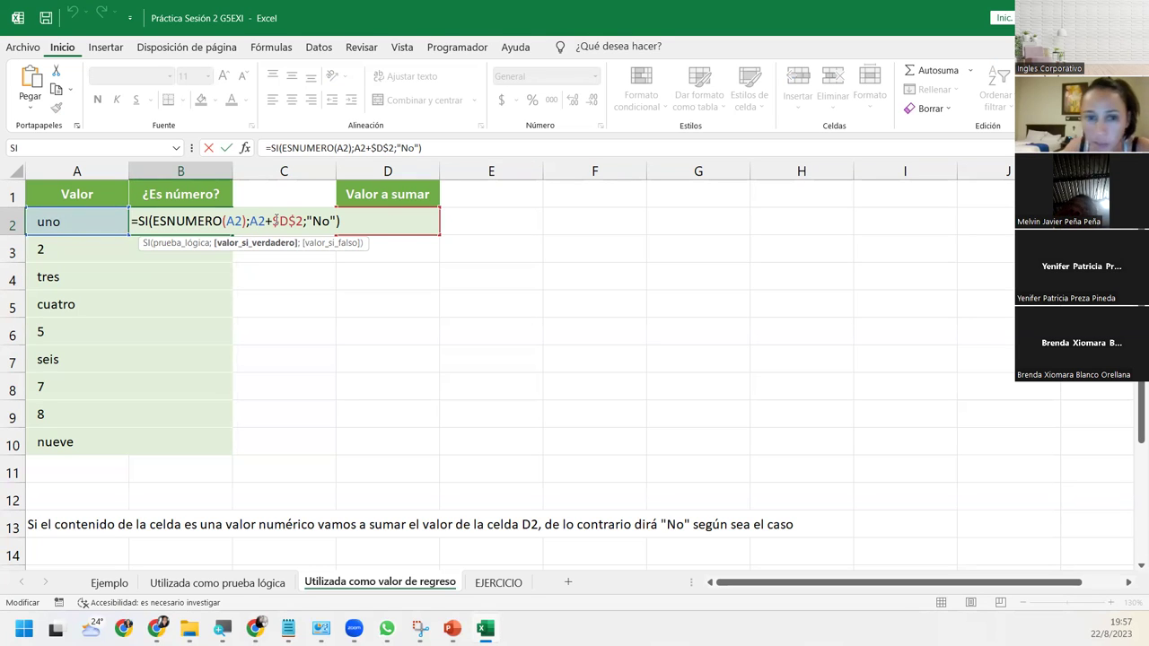
{"action": "key", "text": "Return"}
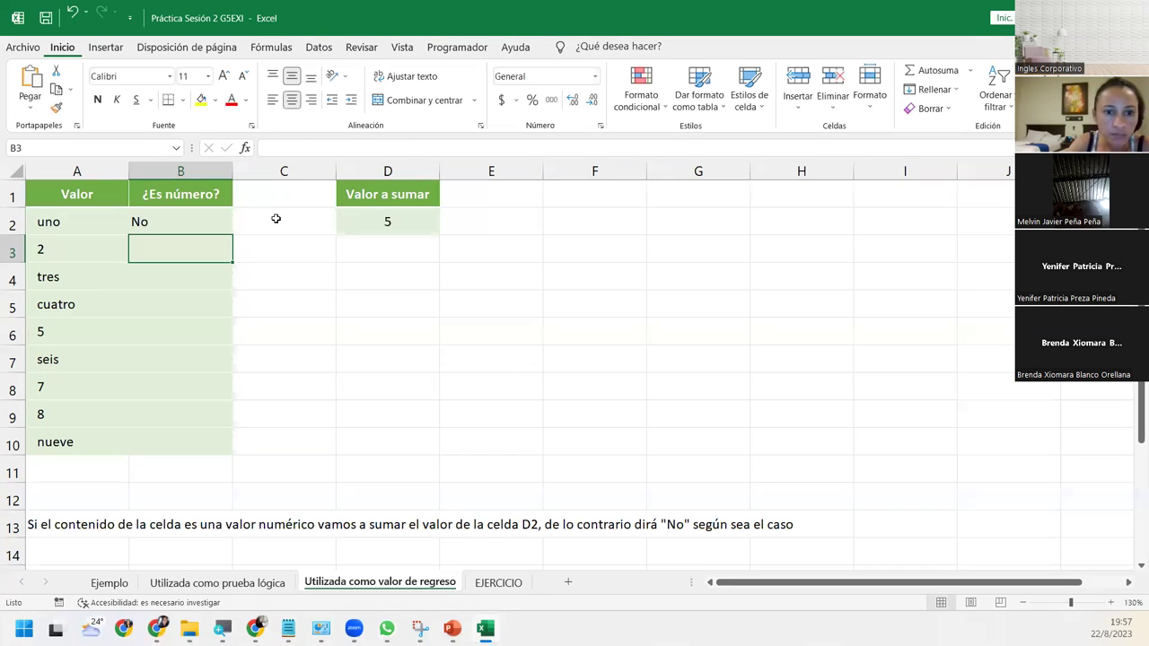
Copy the B2 formula down to B10, filling without formatting
{"action": "left_click", "coordinate": [199, 226]}
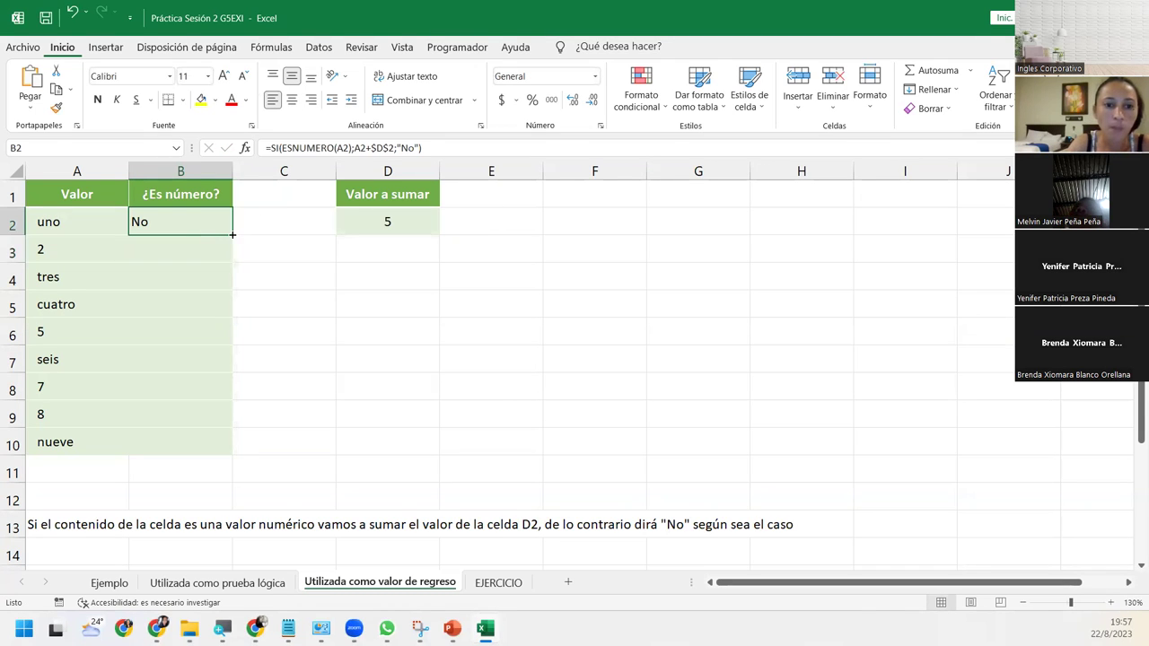
{"action": "double_click", "coordinate": [232, 235]}
{"action": "left_click", "coordinate": [242, 464]}
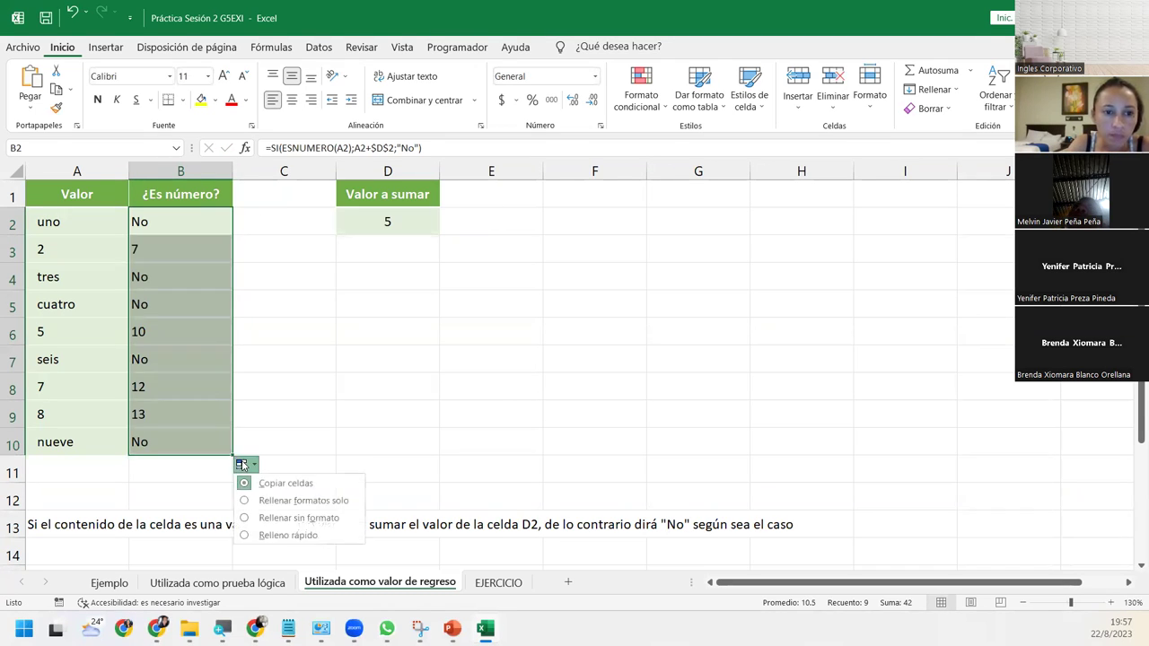
{"action": "left_click", "coordinate": [289, 518]}
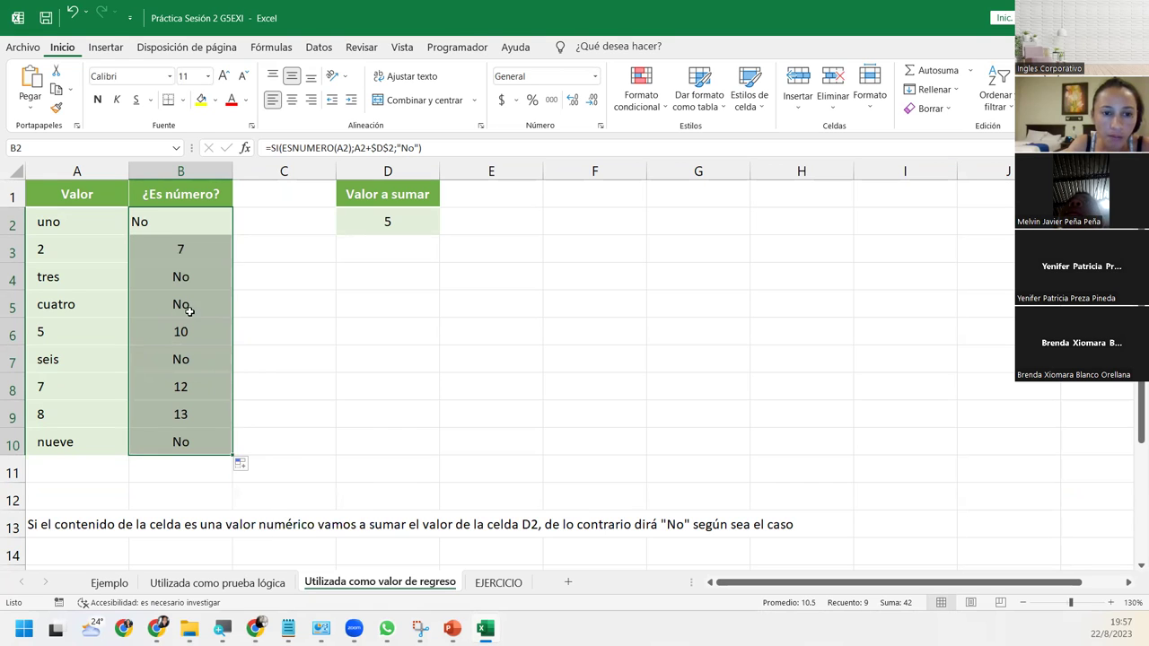
Examine the copied formulas in B3, B4 and B5 to compare their relative references with the fixed $D$2
{"action": "left_click", "coordinate": [195, 237]}
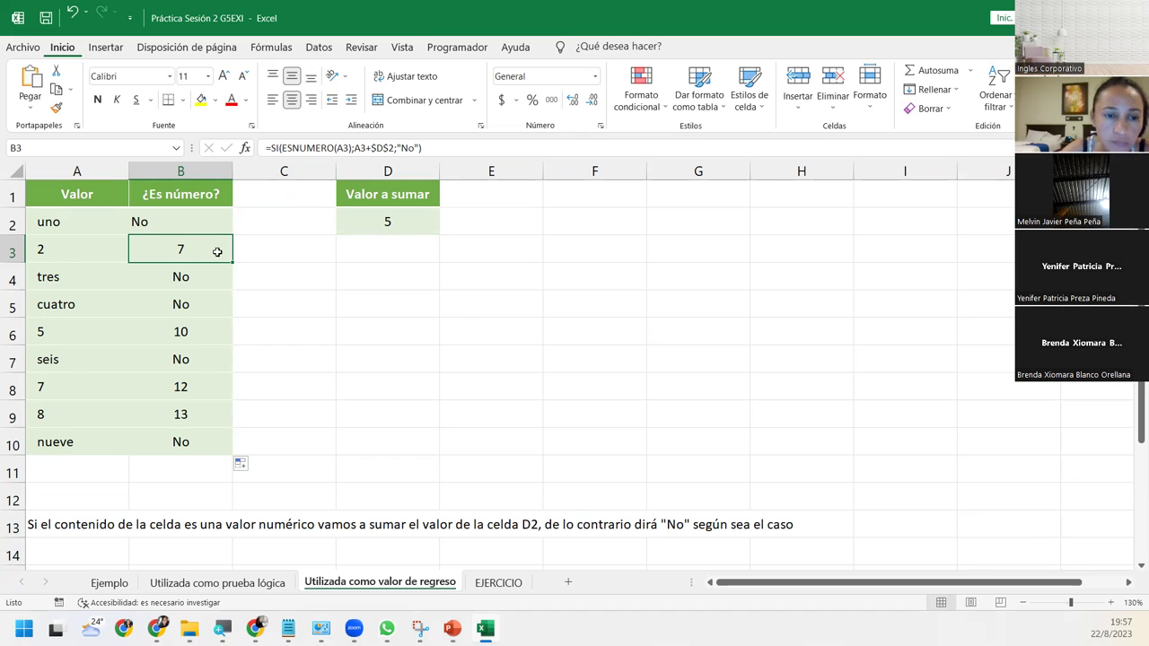
{"action": "double_click", "coordinate": [197, 248]}
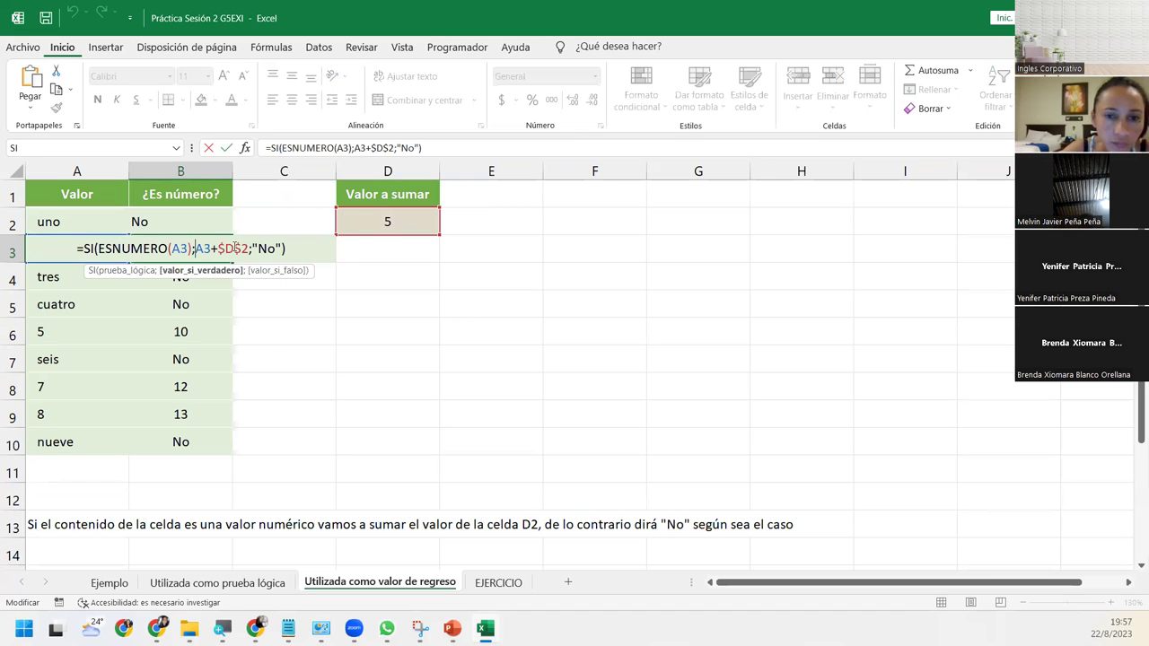
{"action": "left_click", "coordinate": [235, 249]}
{"action": "key", "text": "Return"}
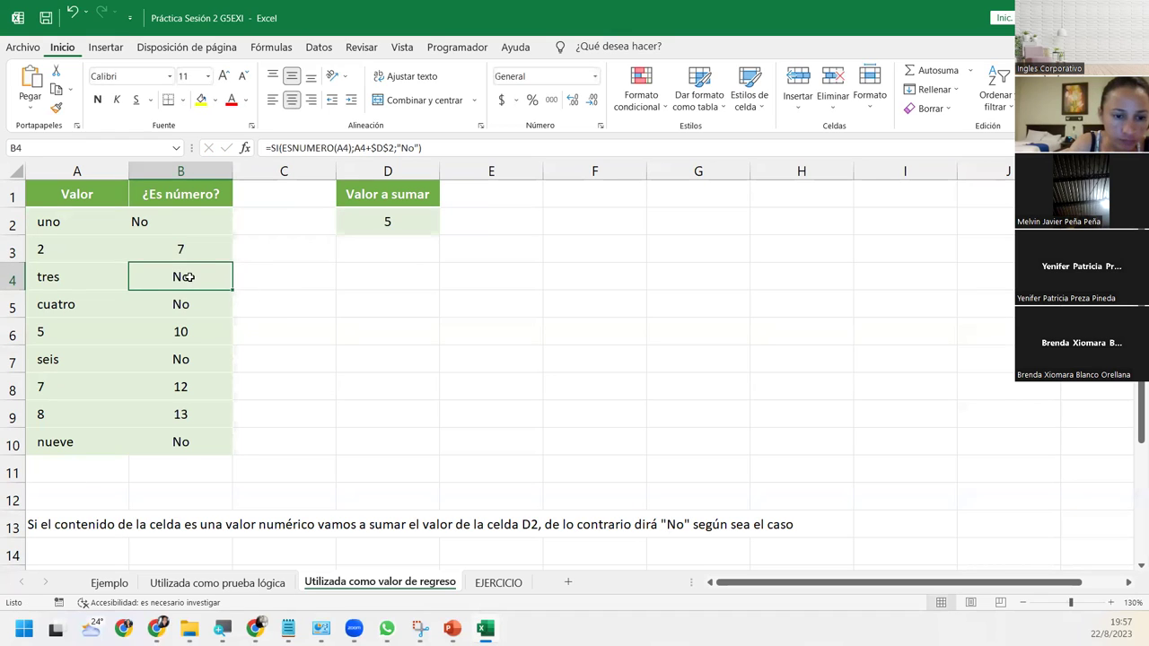
{"action": "double_click", "coordinate": [184, 277]}
{"action": "left_click", "coordinate": [235, 275]}
{"action": "key", "text": "Return"}
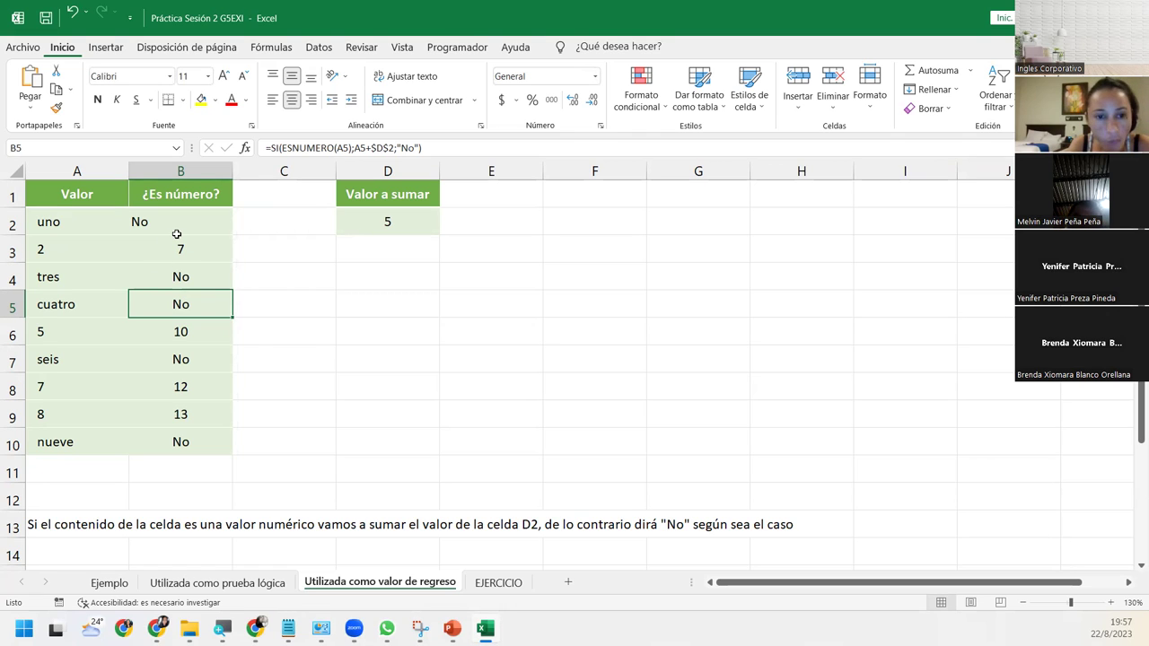
{"action": "left_click", "coordinate": [381, 147]}
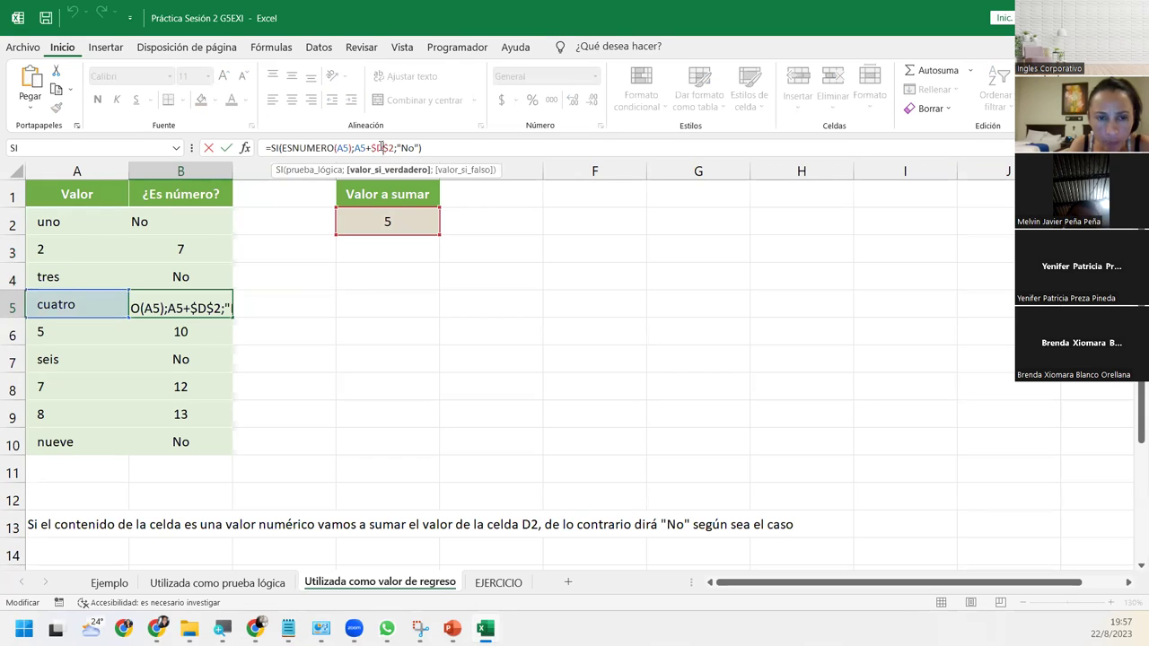
{"action": "key", "text": "Return"}
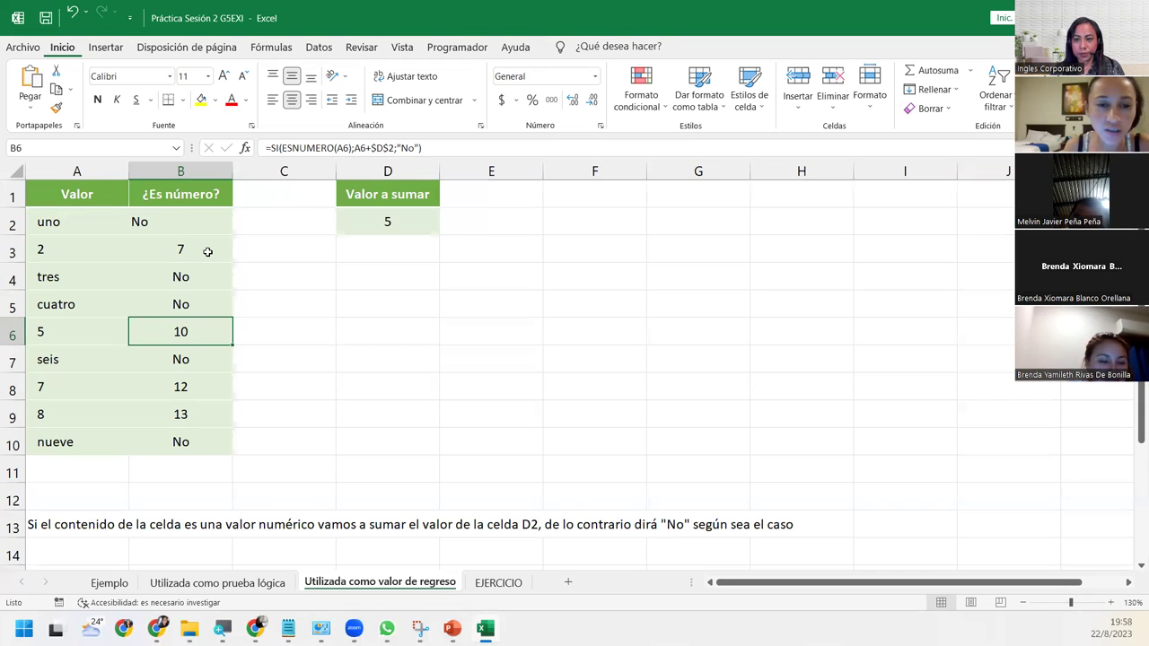
Open the sheet EJERCICIO, go over the columns DESC1 Marca, DESC2 Color and DESC3 año, and select cell F2
{"action": "left_click", "coordinate": [507, 584]}
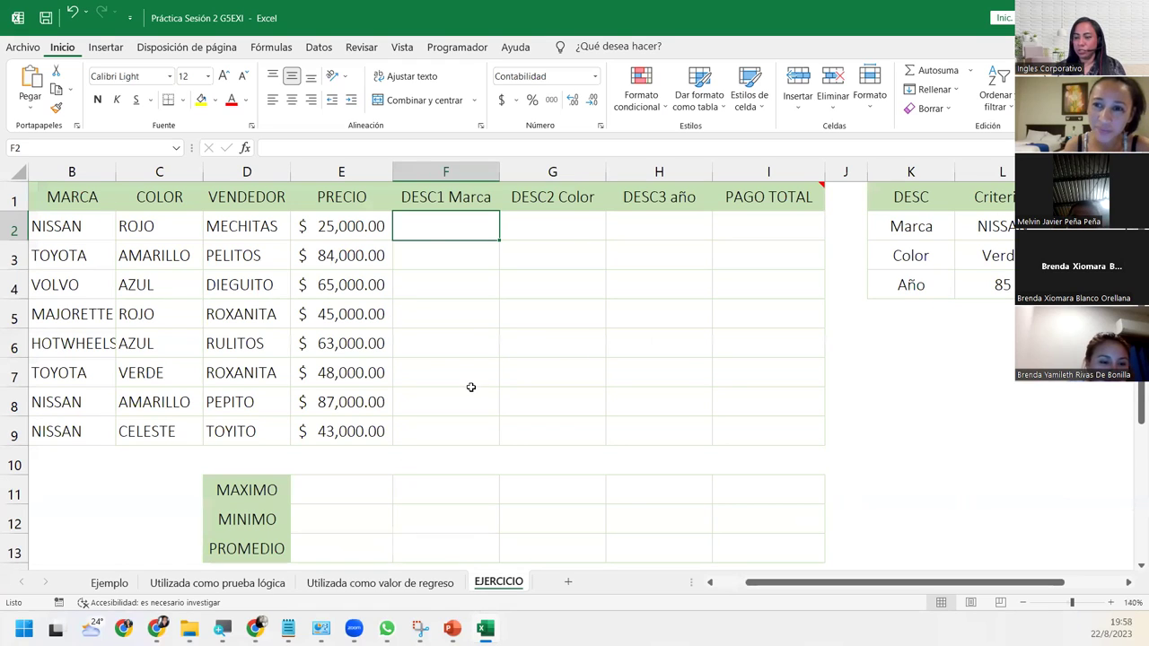
{"action": "left_click", "coordinate": [418, 169]}
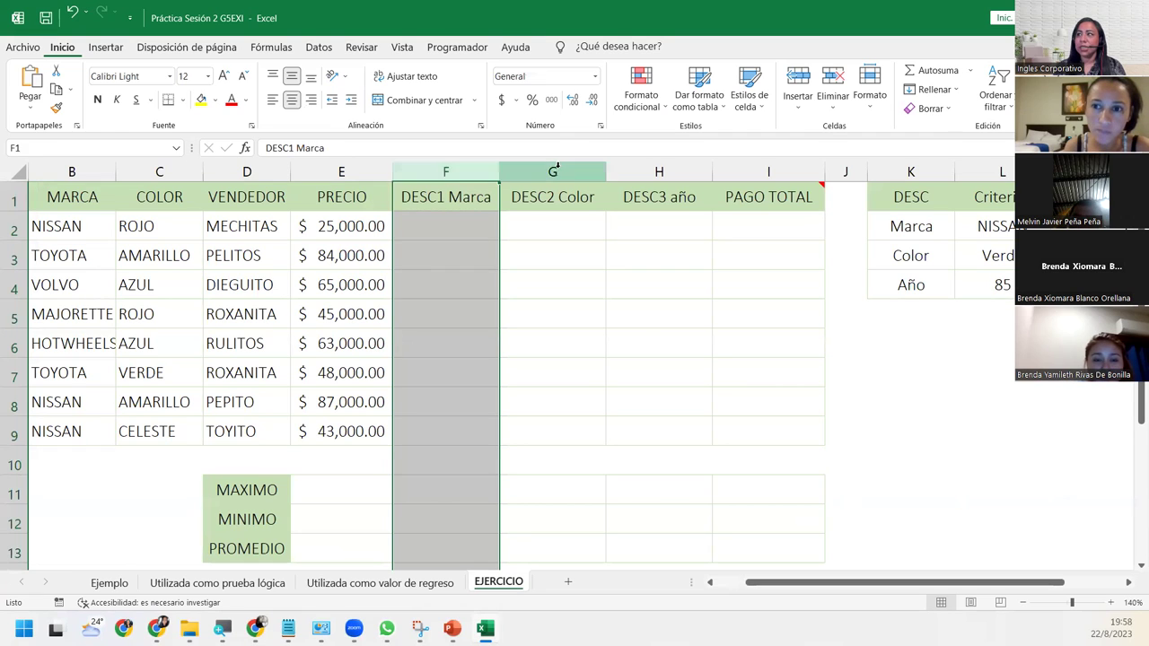
{"action": "left_click", "coordinate": [556, 169]}
{"action": "left_click_drag", "start_coordinate": [557, 169], "coordinate": [642, 167]}
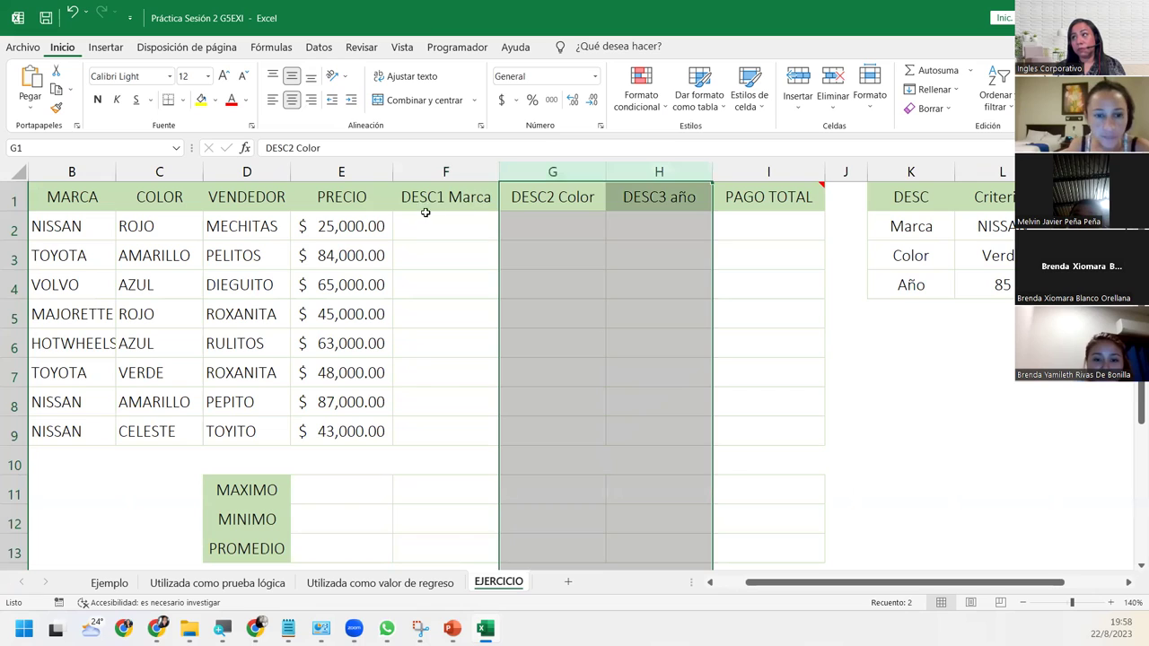
{"action": "left_click", "coordinate": [425, 220]}
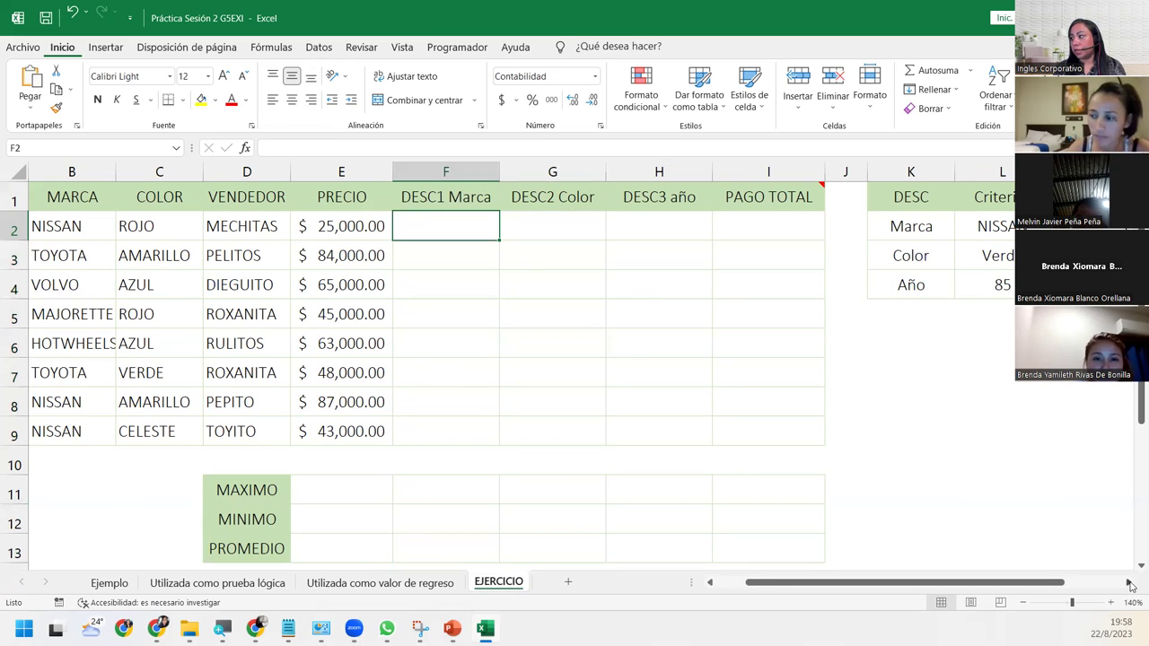
Examine the discount criteria table, checking the Descuento Si and Descuento NO percentages for Marca in M2 and N2
{"action": "left_click", "coordinate": [1130, 586]}
{"action": "left_click", "coordinate": [1130, 586]}
{"action": "left_click", "coordinate": [1130, 585]}
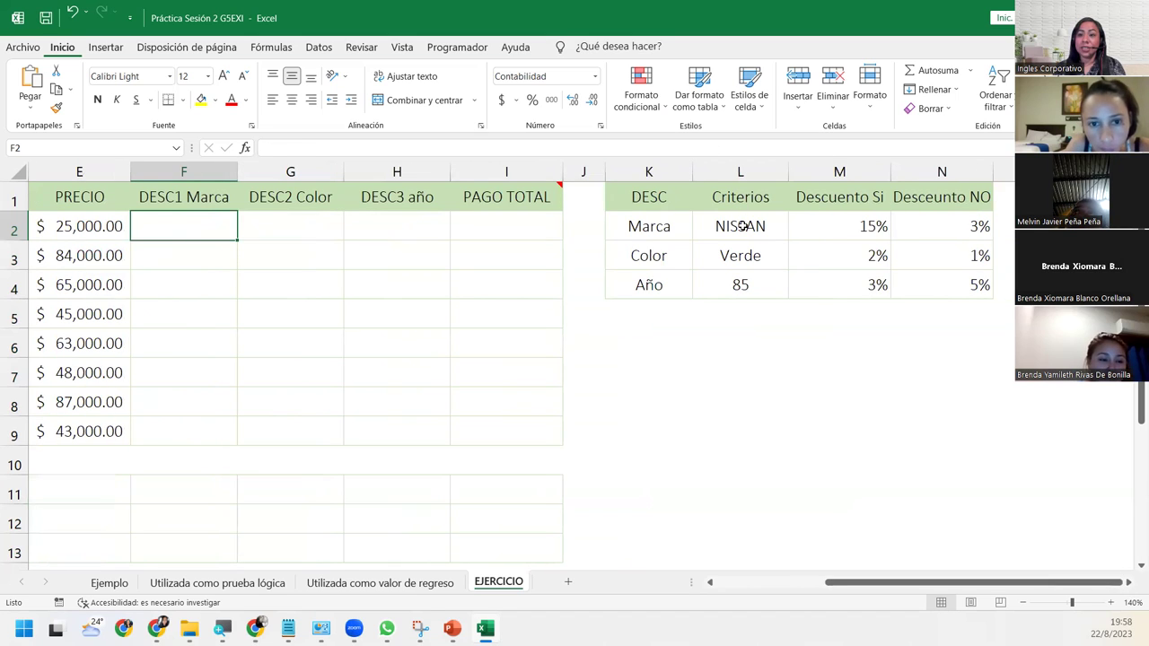
{"action": "left_click", "coordinate": [844, 226]}
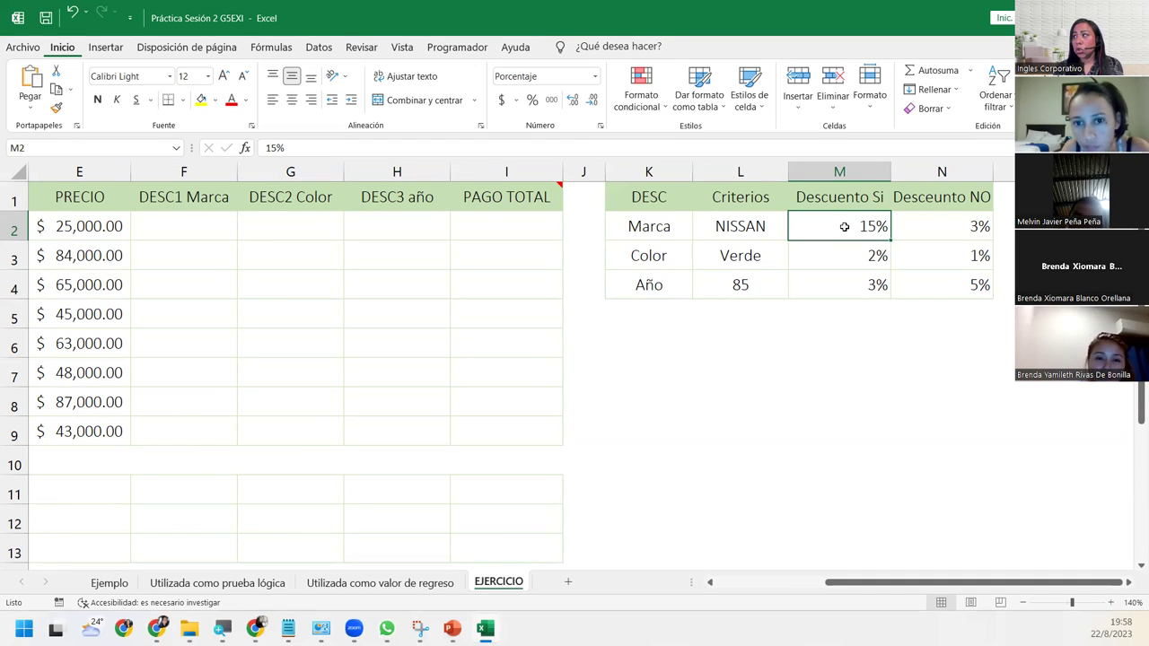
{"action": "left_click", "coordinate": [946, 222]}
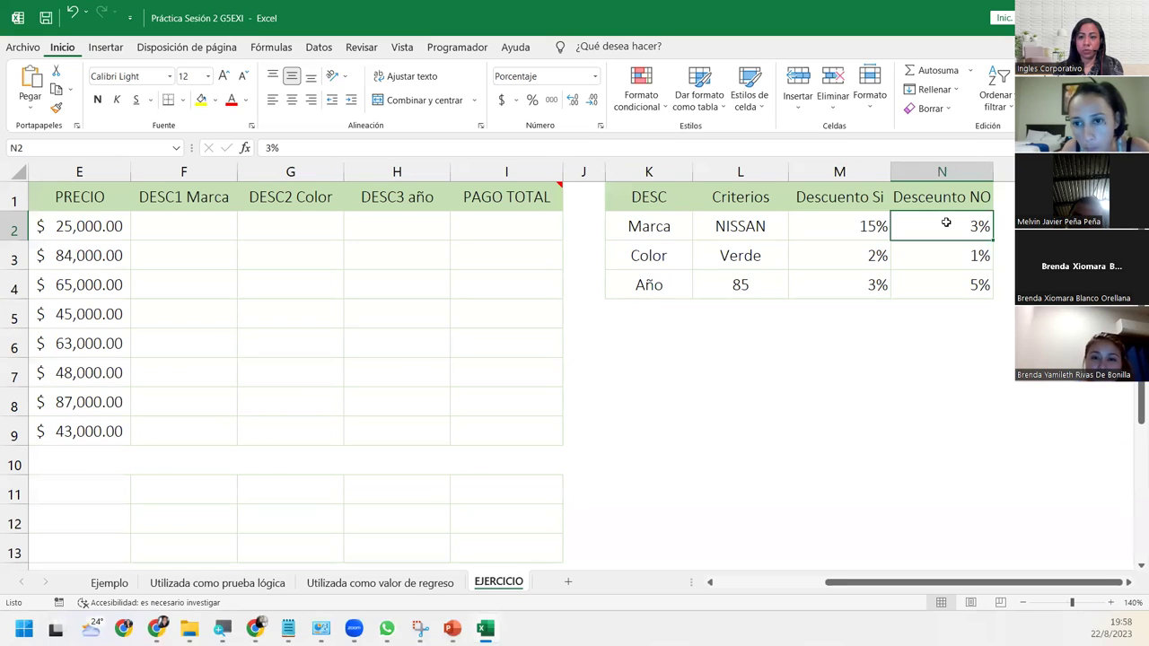
Start an SI formula in F2 with the logical test B2=$L$2, keeping the brand criterion as an absolute reference
{"action": "left_click_drag", "start_coordinate": [871, 582], "coordinate": [761, 585]}
{"action": "left_click", "coordinate": [550, 232]}
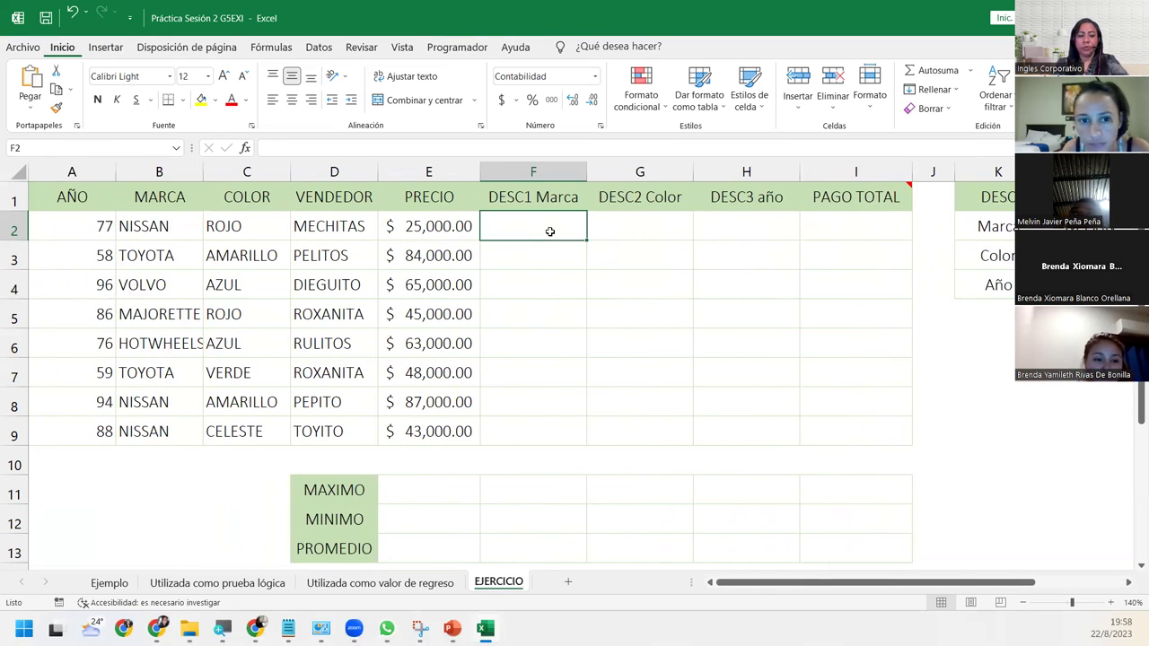
{"action": "type", "text": "=SI("}
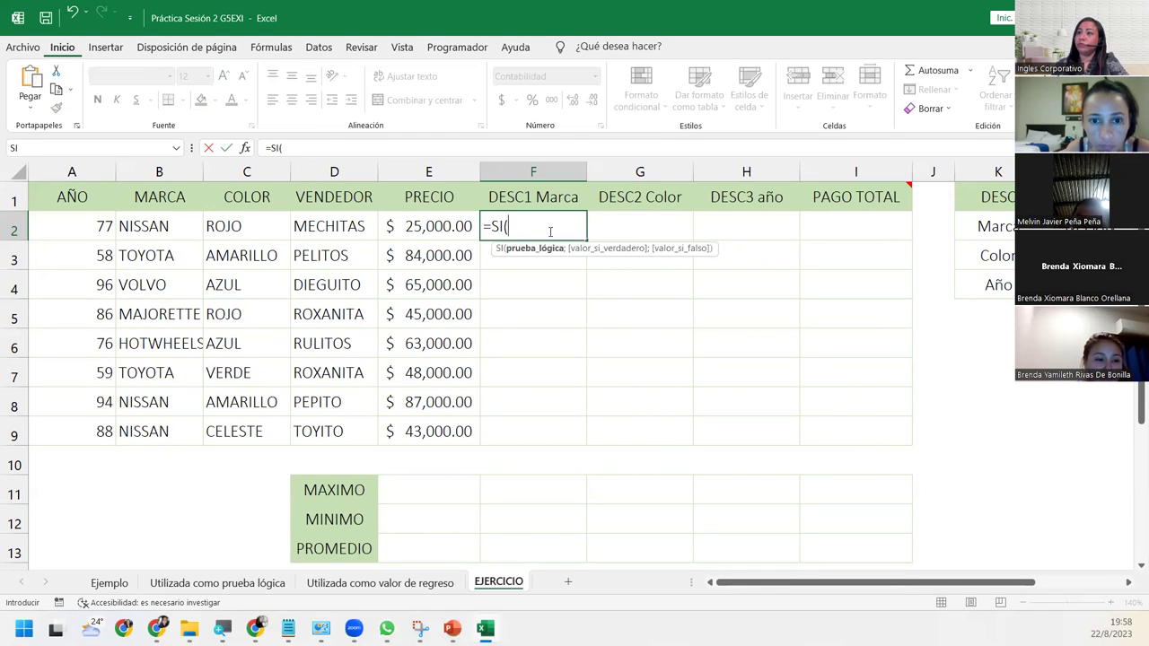
{"action": "left_click", "coordinate": [148, 231]}
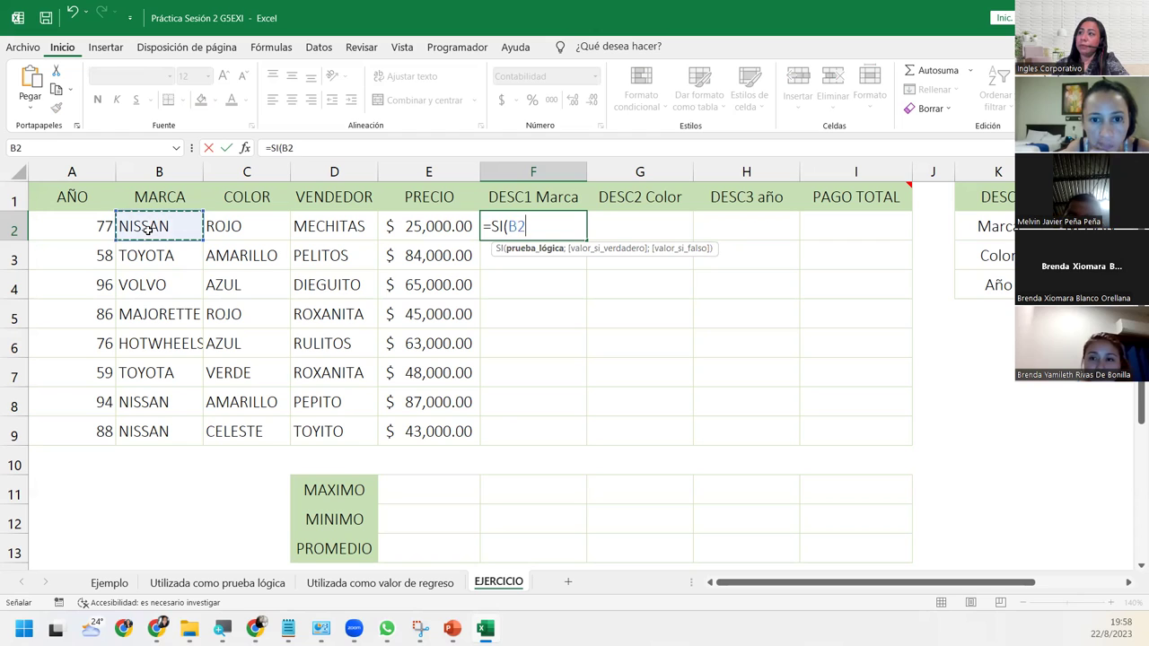
{"action": "type", "text": "="}
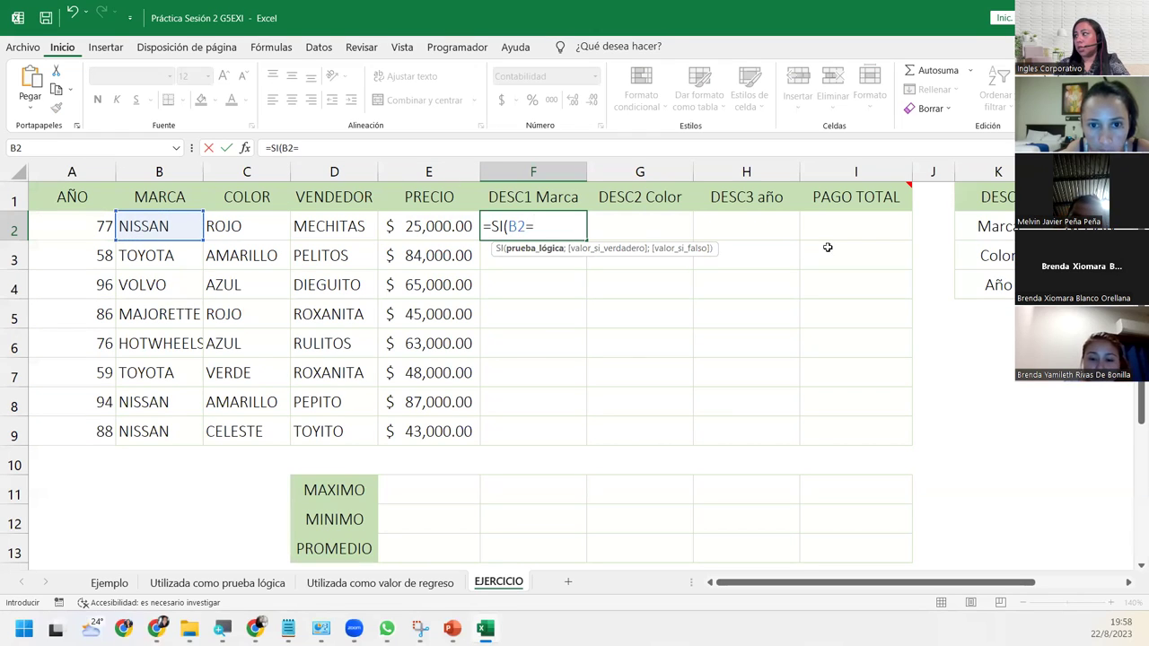
{"action": "left_click", "coordinate": [1086, 226]}
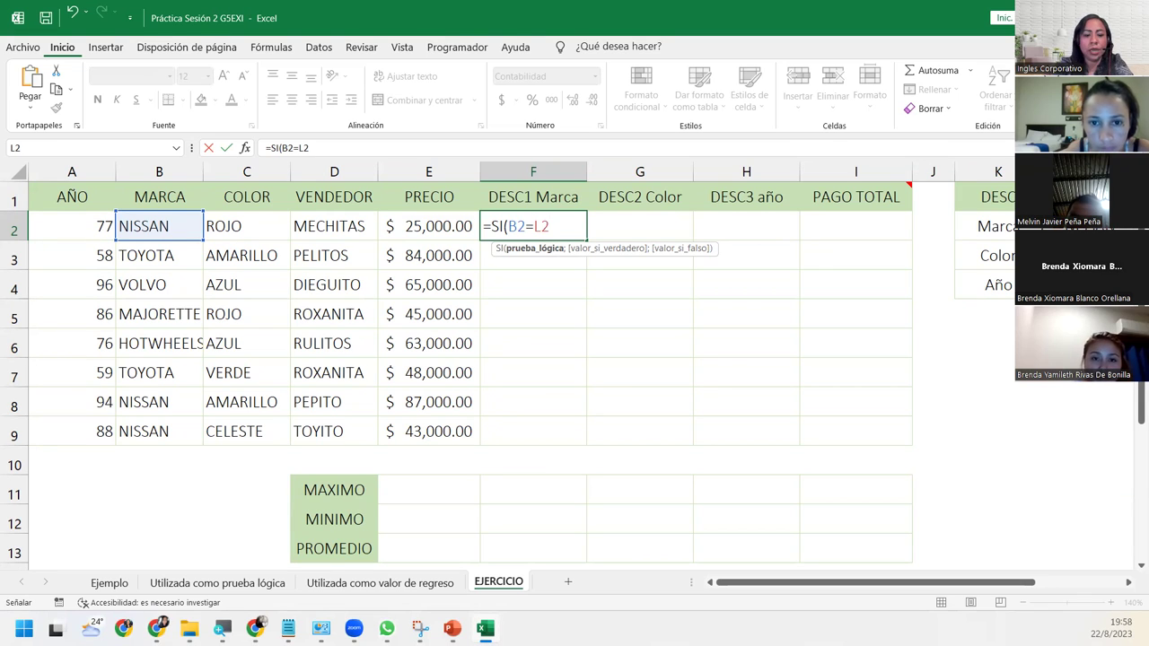
{"action": "key", "text": "F4"}
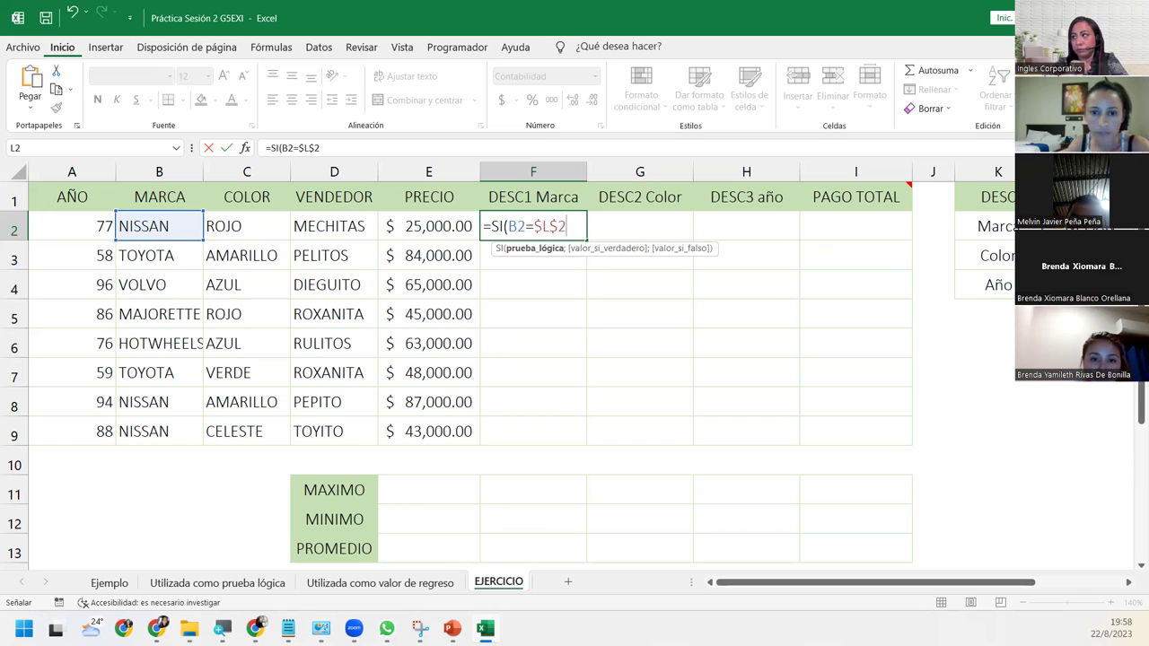
{"action": "type", "text": ";"}
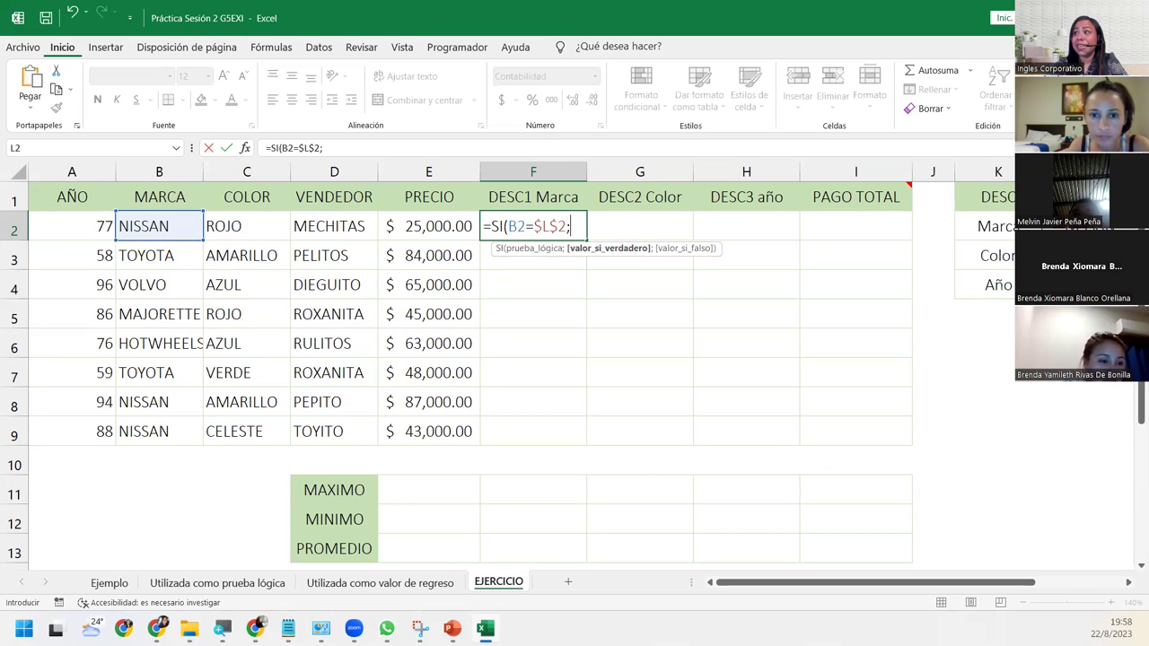
Set the value if true in the F2 formula to E2*$M$2, with the discount percentage as an absolute reference
{"action": "left_click", "coordinate": [434, 225]}
{"action": "type", "text": "*"}
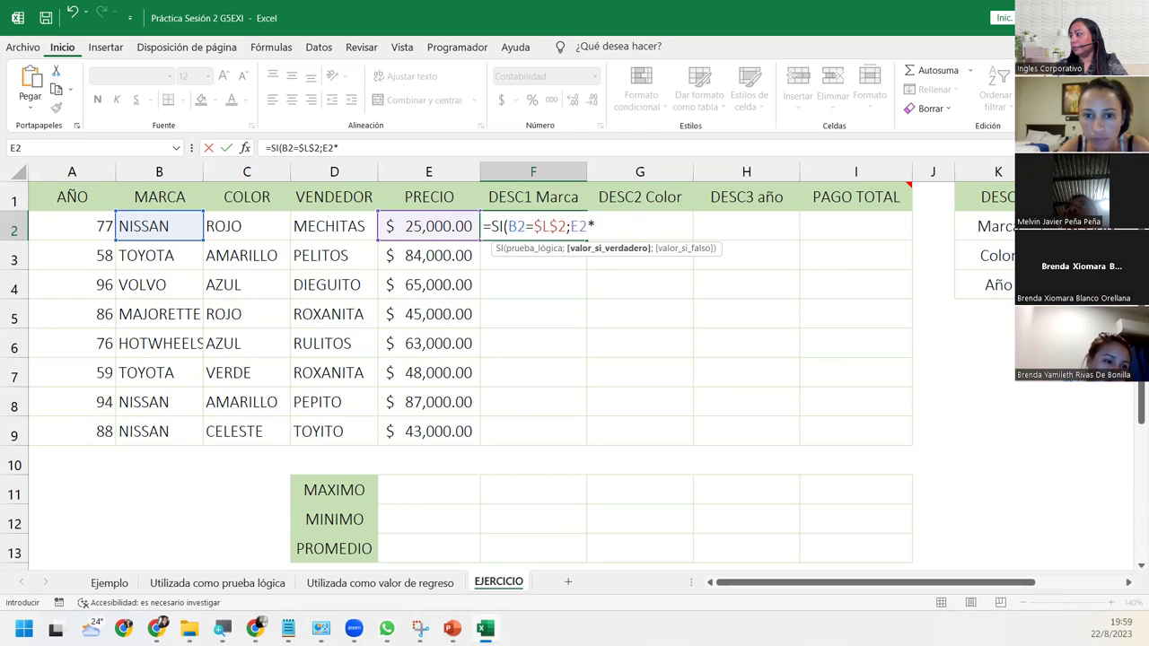
{"action": "left_click_drag", "start_coordinate": [1033, 585], "coordinate": [1090, 587]}
{"action": "left_click", "coordinate": [987, 226]}
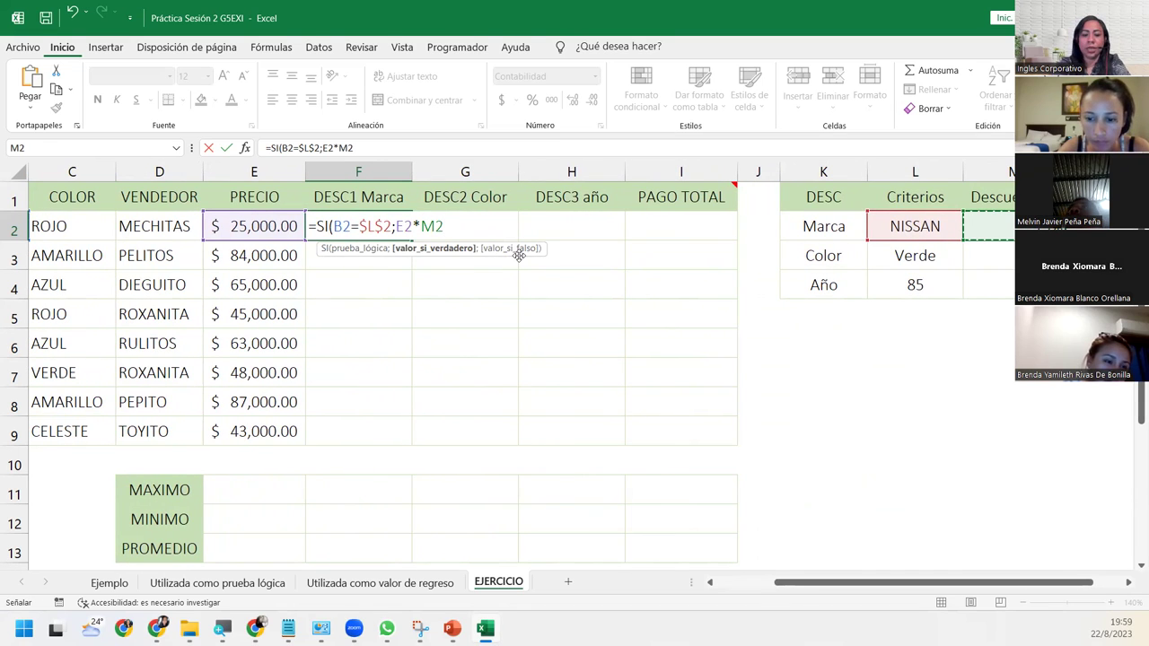
{"action": "key", "text": "F4"}
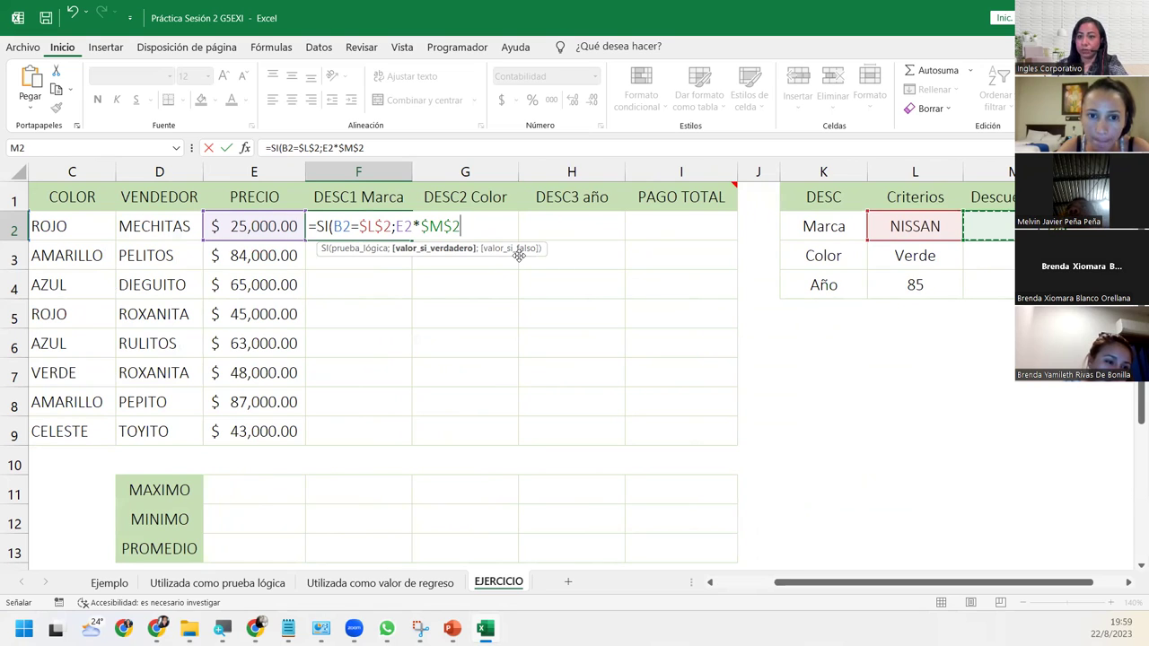
{"action": "type", "text": ";"}
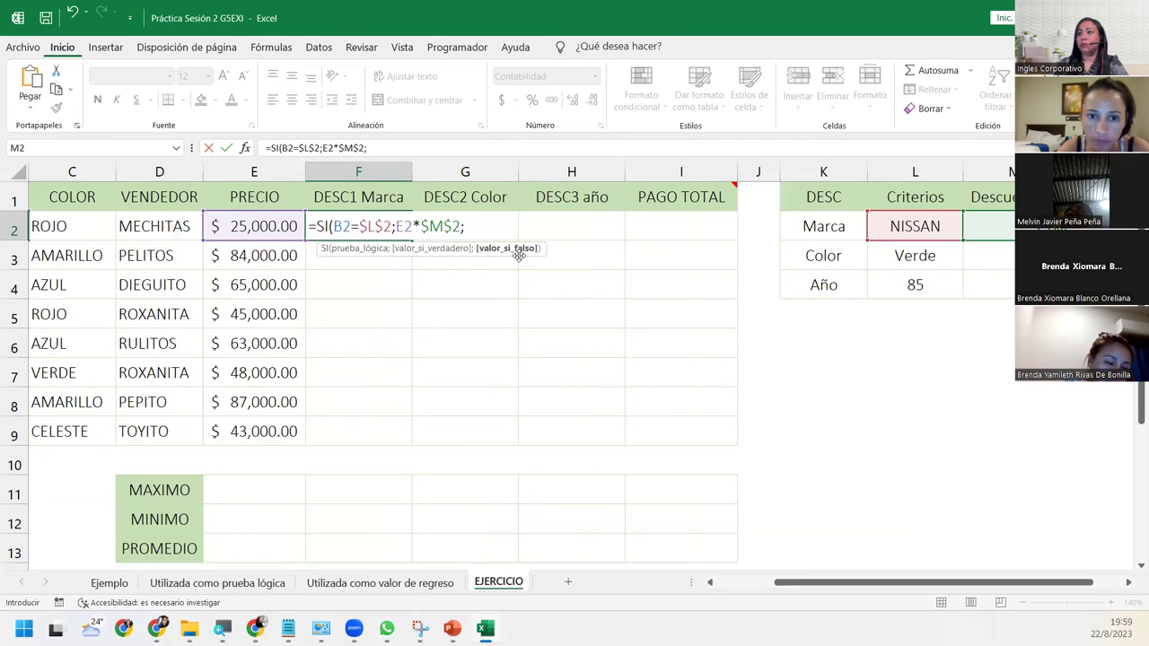
Set the value if false to E2*$N$2 and close the formula as =SI(B2=$L$2;E2*$M$2;E2*$N$2)
{"action": "left_click", "coordinate": [266, 220]}
{"action": "type", "text": "*"}
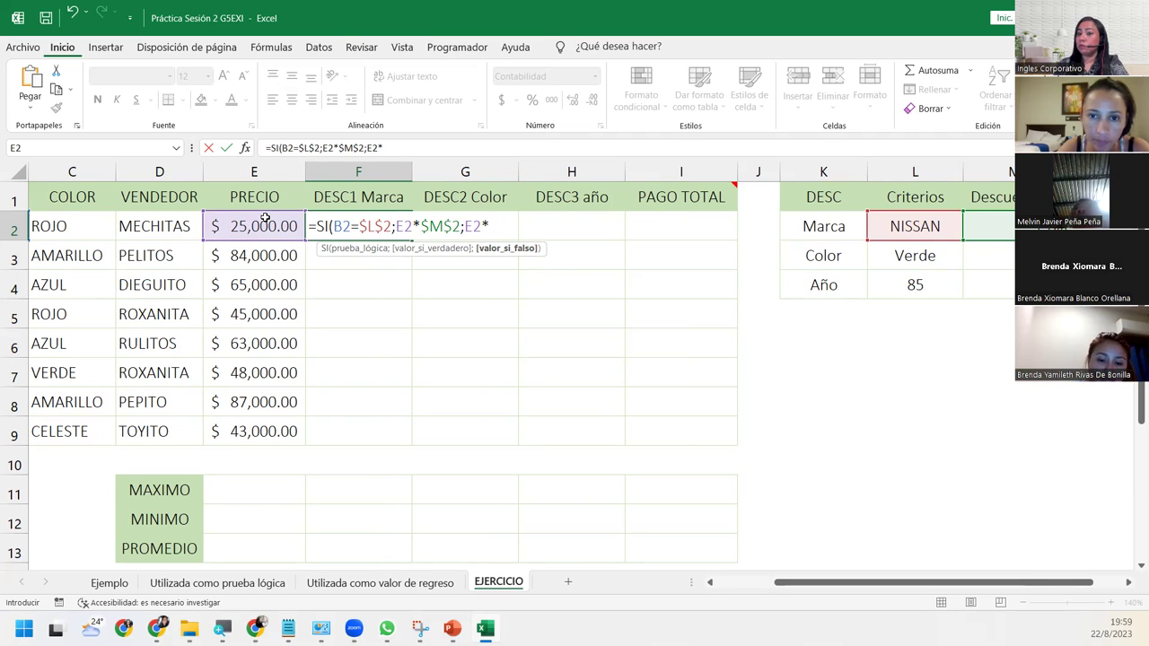
{"action": "left_click", "coordinate": [987, 227]}
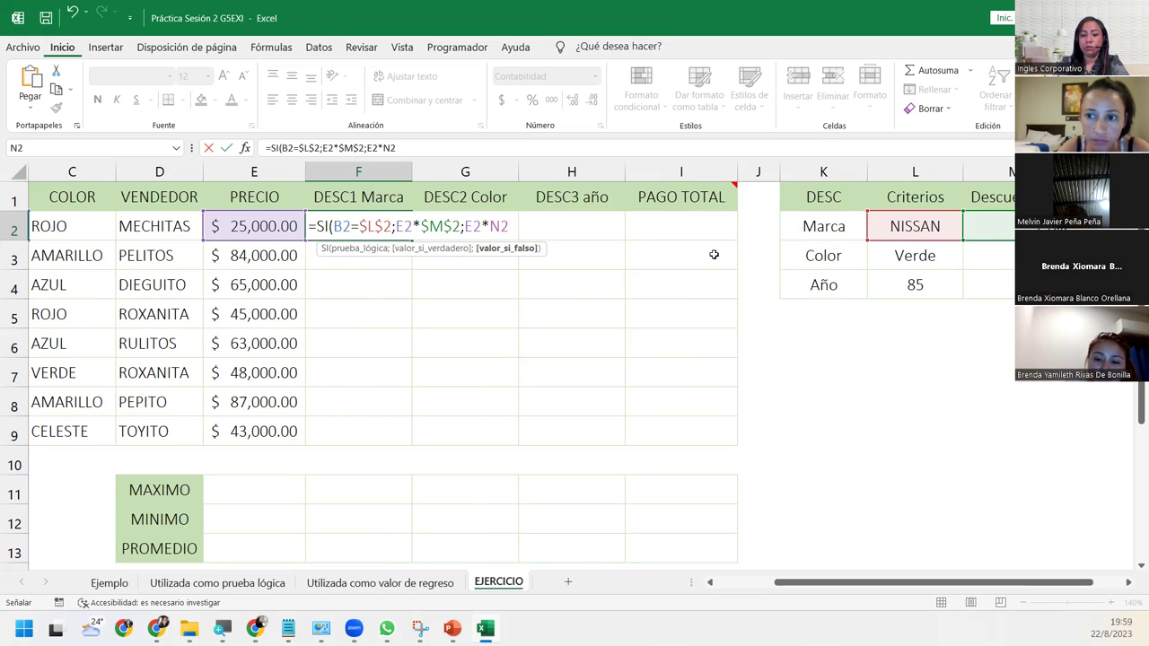
{"action": "key", "text": "F4"}
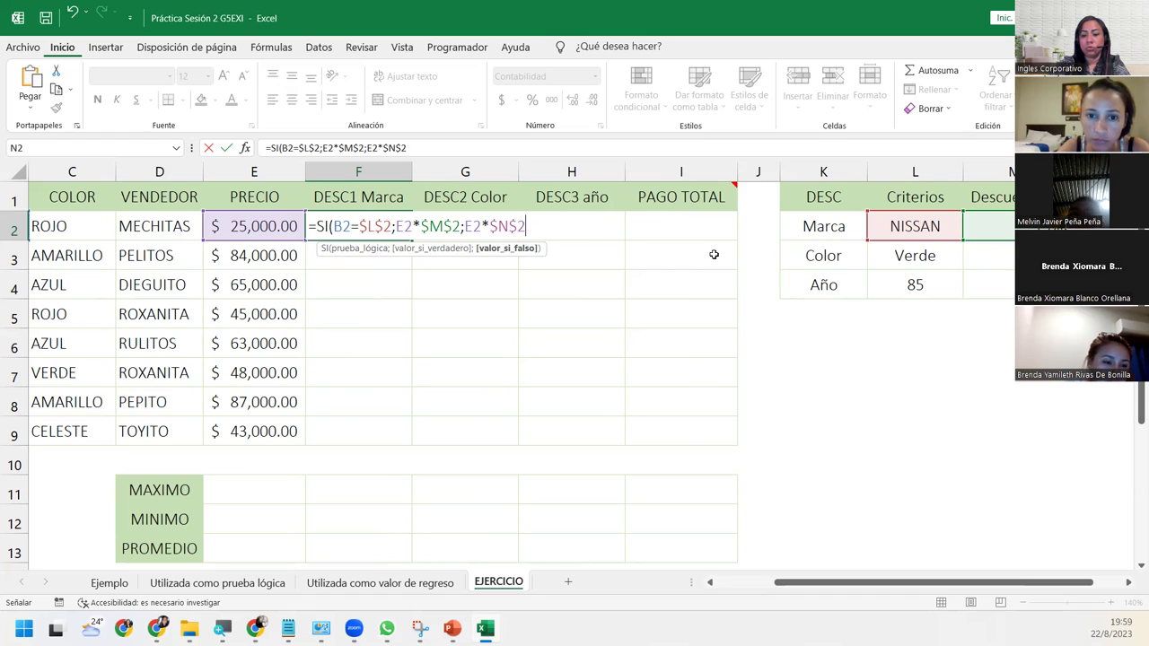
{"action": "type", "text": ")"}
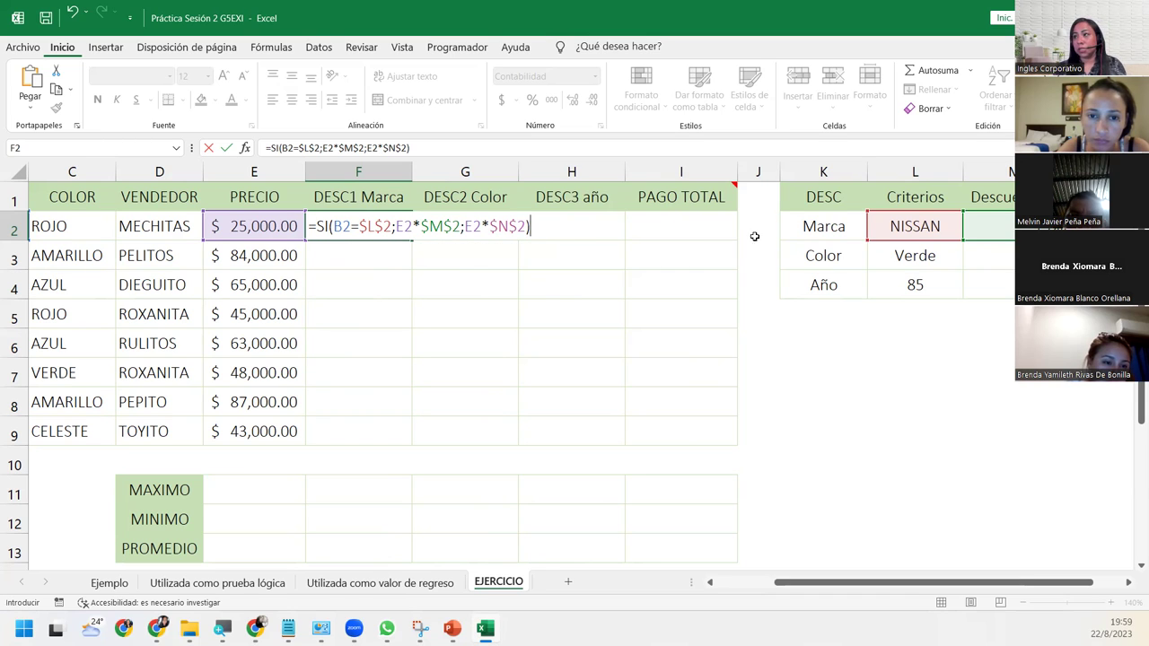
Check the logical test, true value and false value of the F2 formula against their source cells, and commit the formula
{"action": "left_click", "coordinate": [335, 226]}
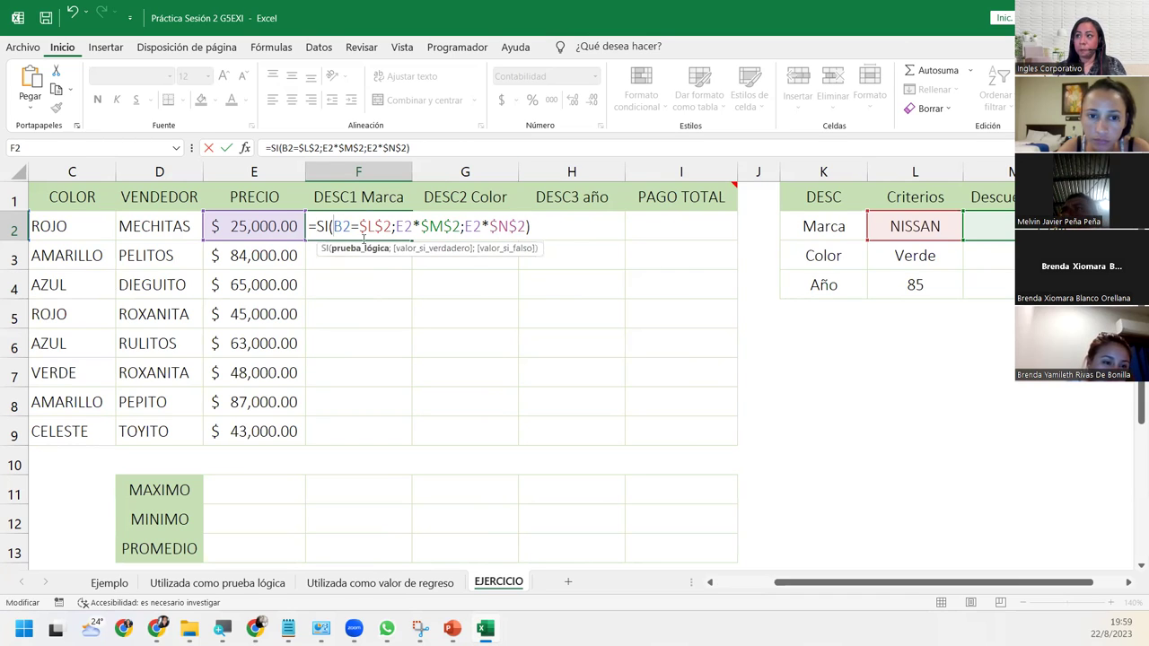
{"action": "left_click", "coordinate": [352, 249]}
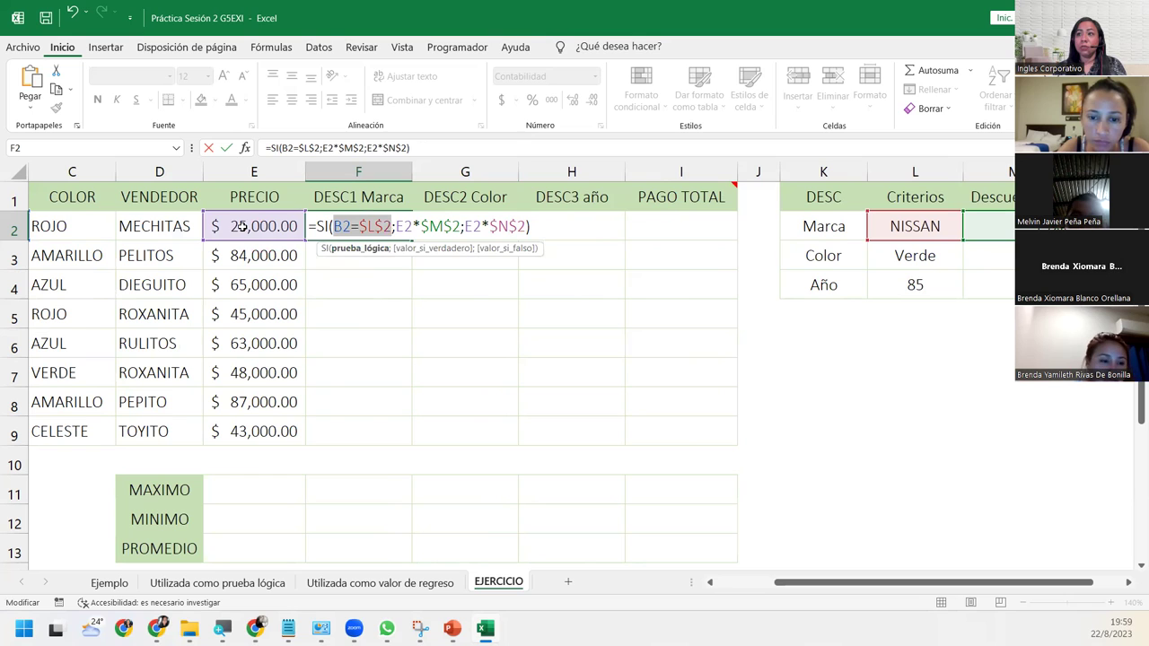
{"action": "left_click_drag", "start_coordinate": [860, 584], "coordinate": [783, 585]}
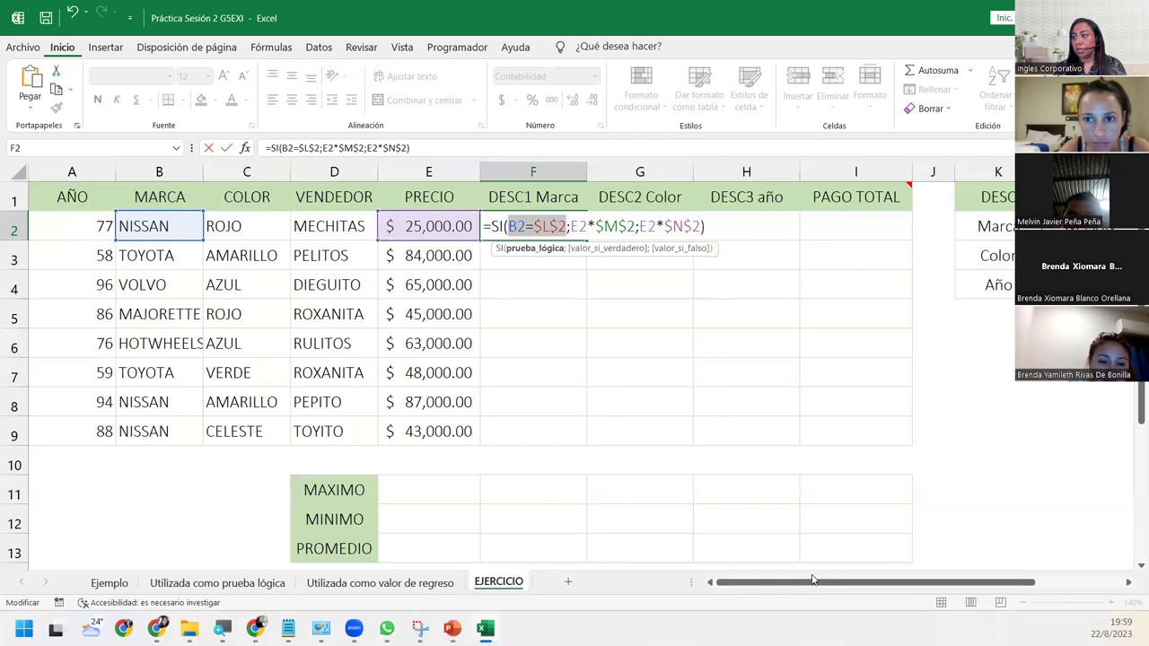
{"action": "left_click_drag", "start_coordinate": [815, 584], "coordinate": [885, 597]}
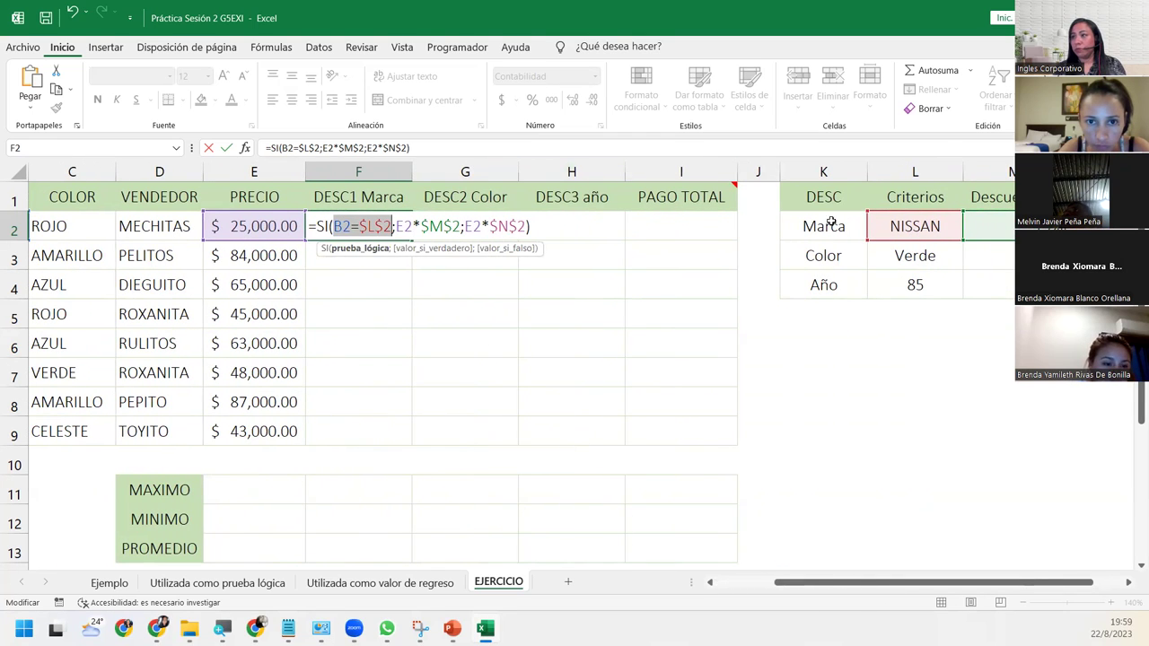
{"action": "left_click", "coordinate": [421, 249]}
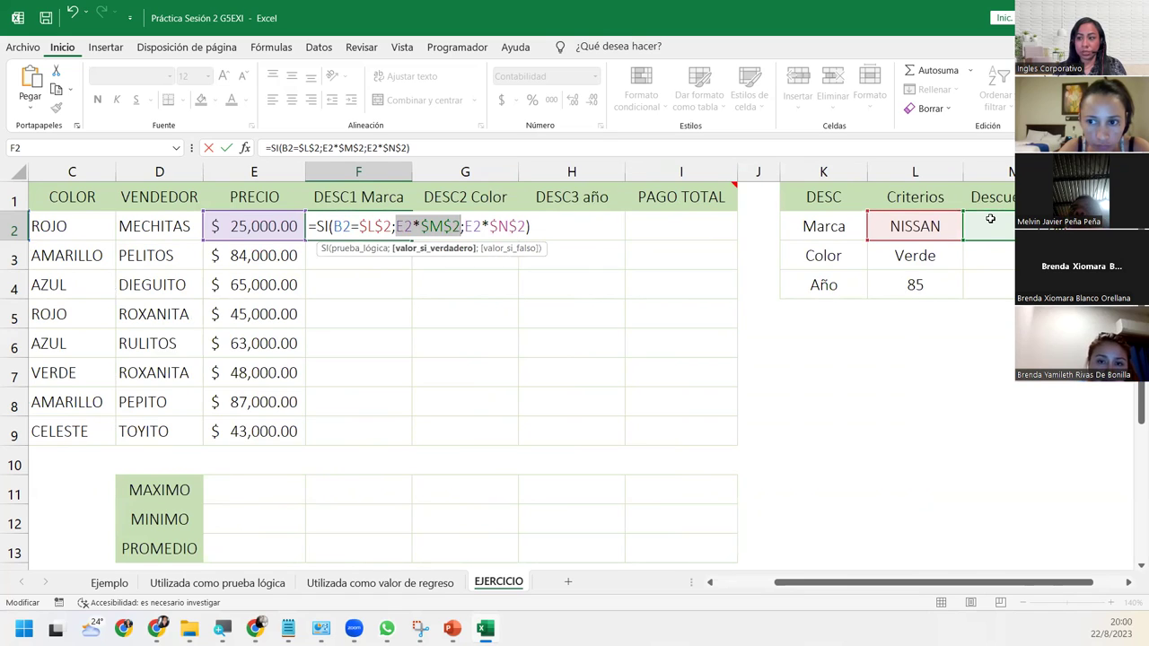
{"action": "left_click", "coordinate": [489, 248]}
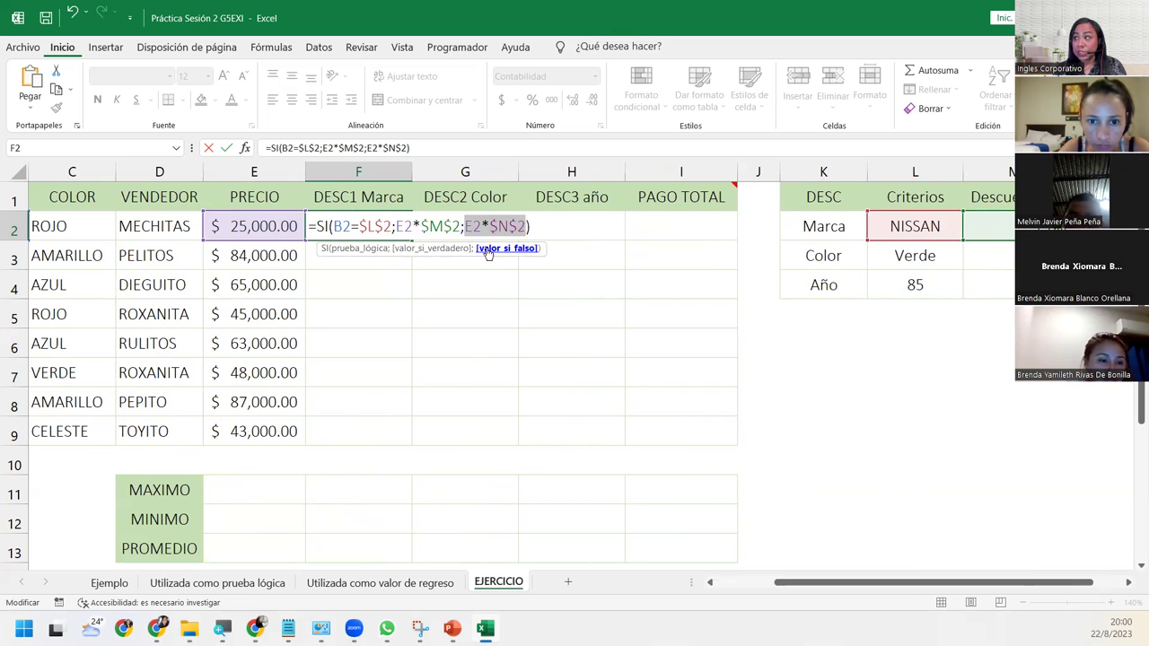
{"action": "left_click_drag", "start_coordinate": [918, 584], "coordinate": [949, 584]}
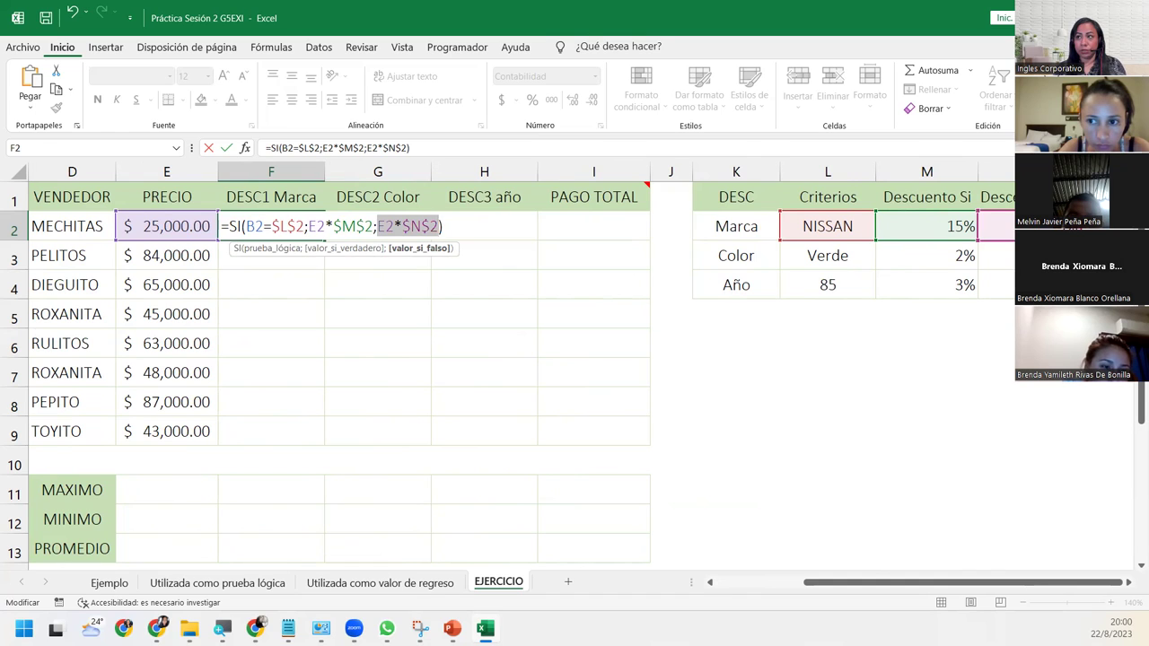
{"action": "left_click", "coordinate": [467, 227]}
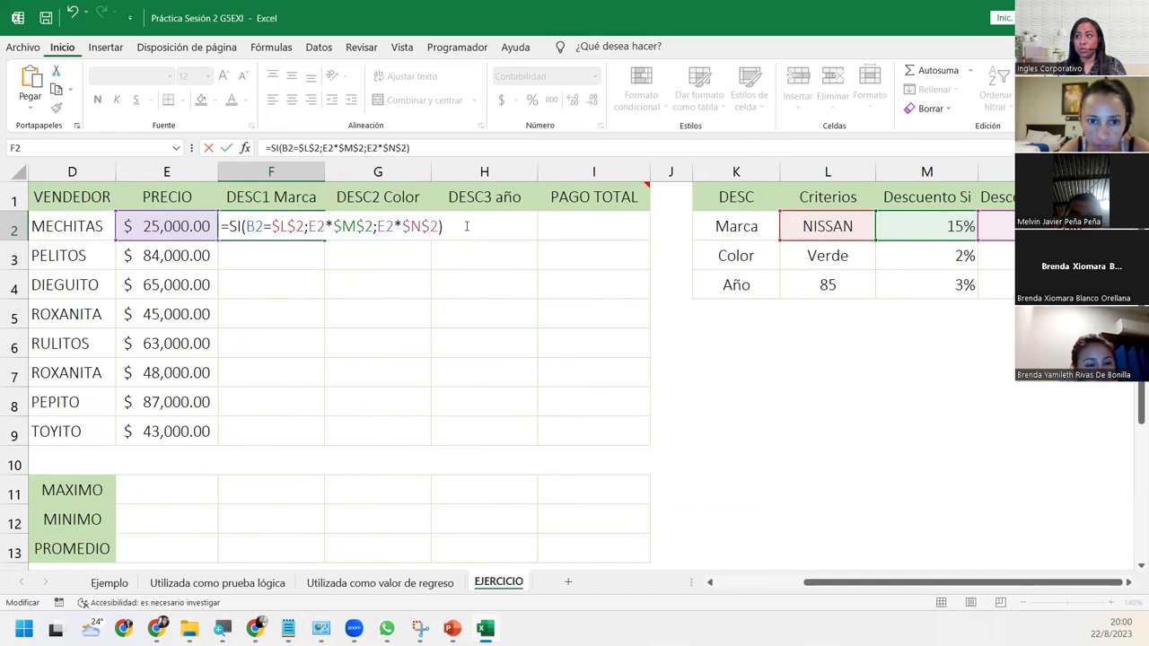
{"action": "key", "text": "Return"}
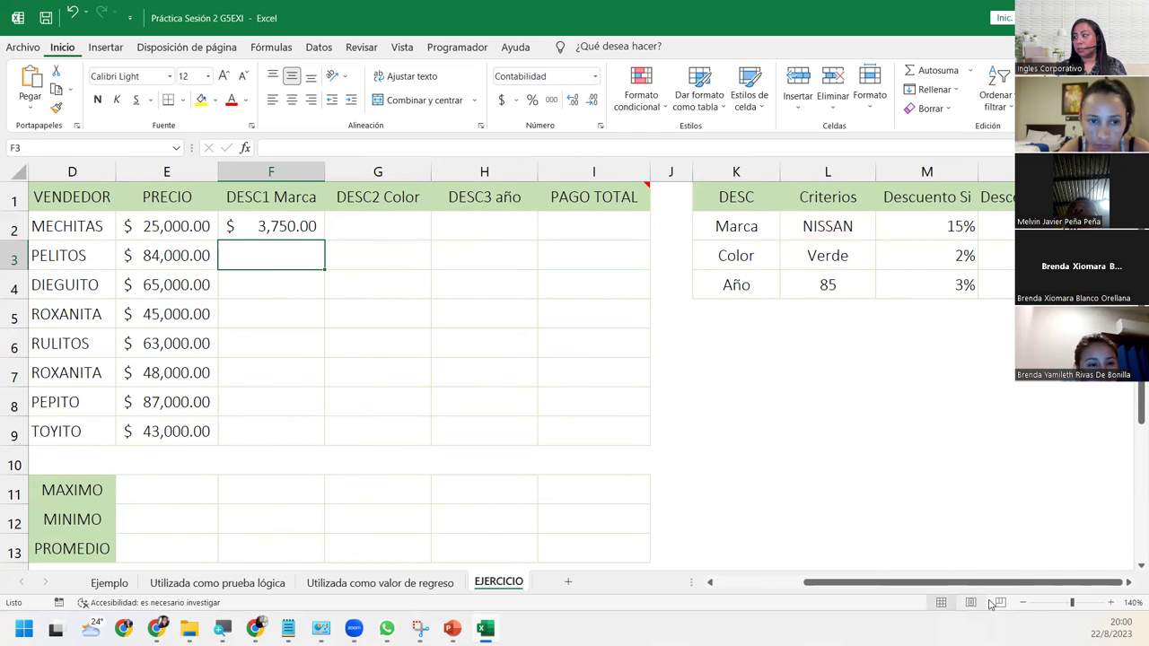
Reopen the F2 formula to examine its references to the data and criteria tables, leaving it as it is
{"action": "left_click", "coordinate": [1025, 604]}
{"action": "left_click", "coordinate": [1025, 604]}
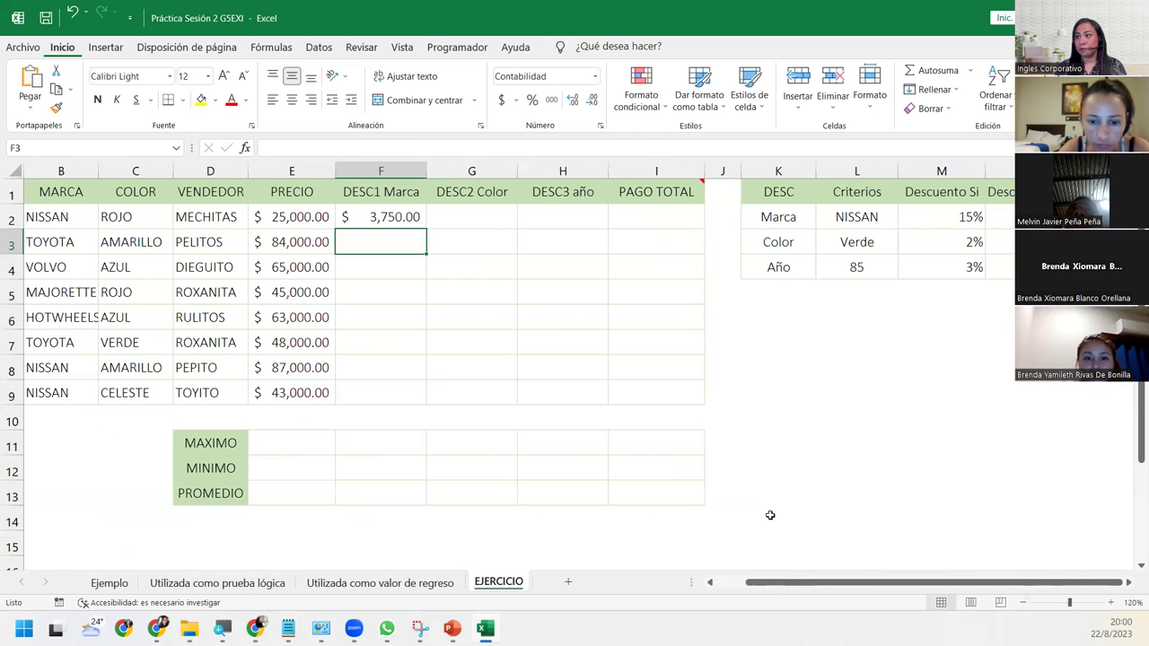
{"action": "left_click_drag", "start_coordinate": [831, 587], "coordinate": [759, 594]}
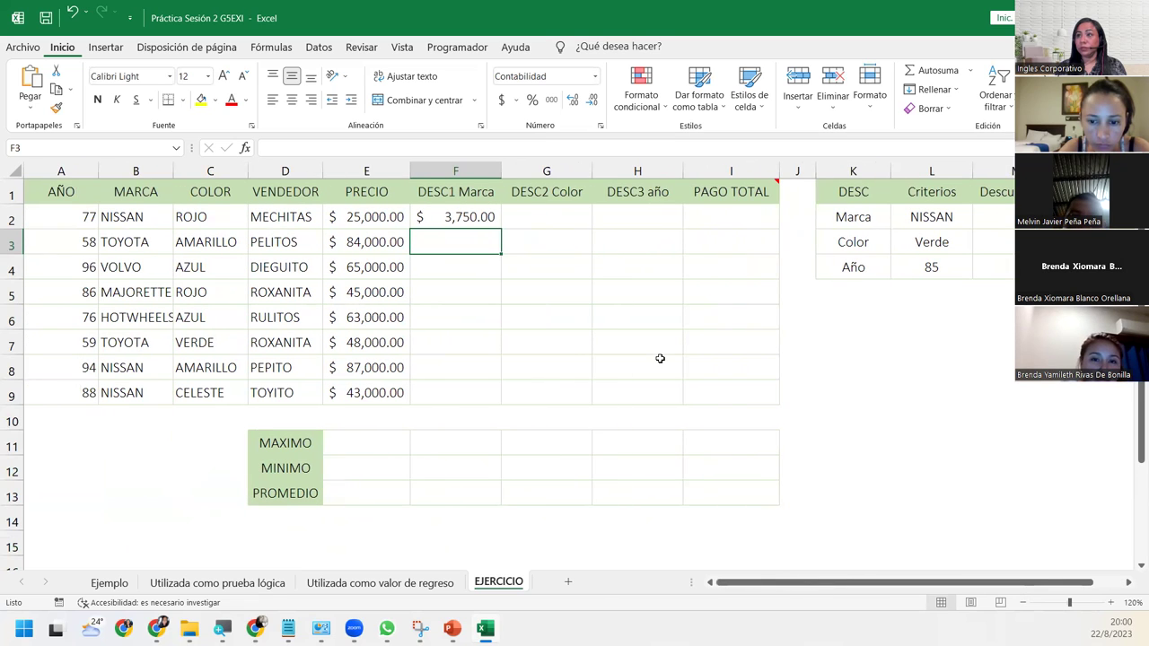
{"action": "double_click", "coordinate": [477, 216]}
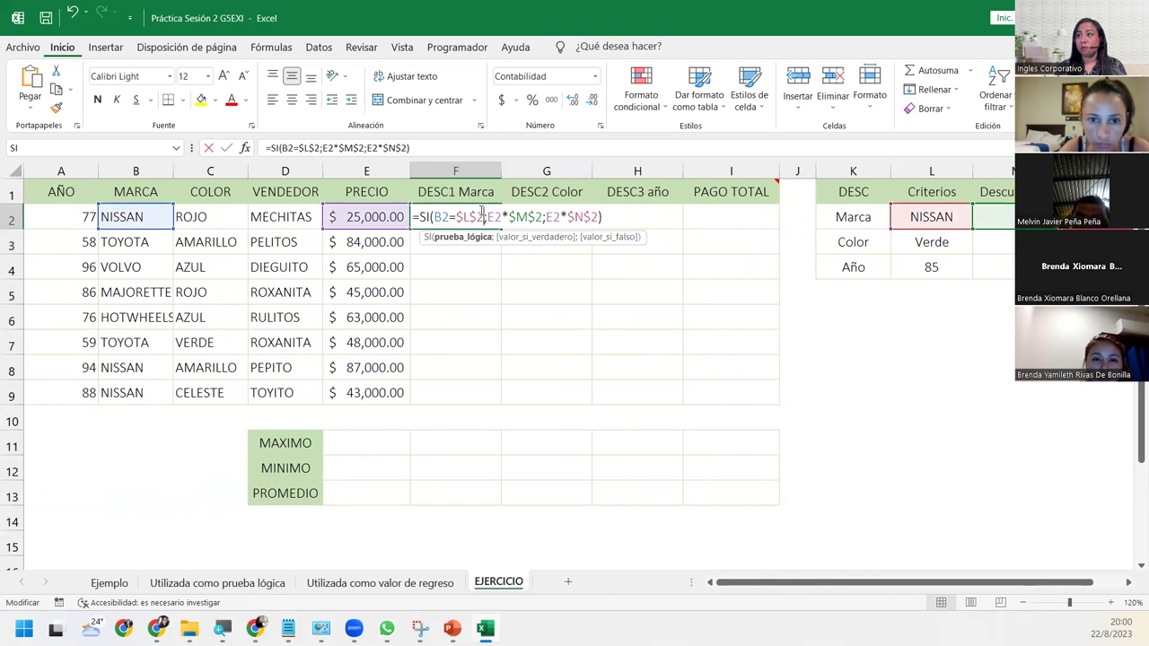
{"action": "left_click", "coordinate": [619, 215]}
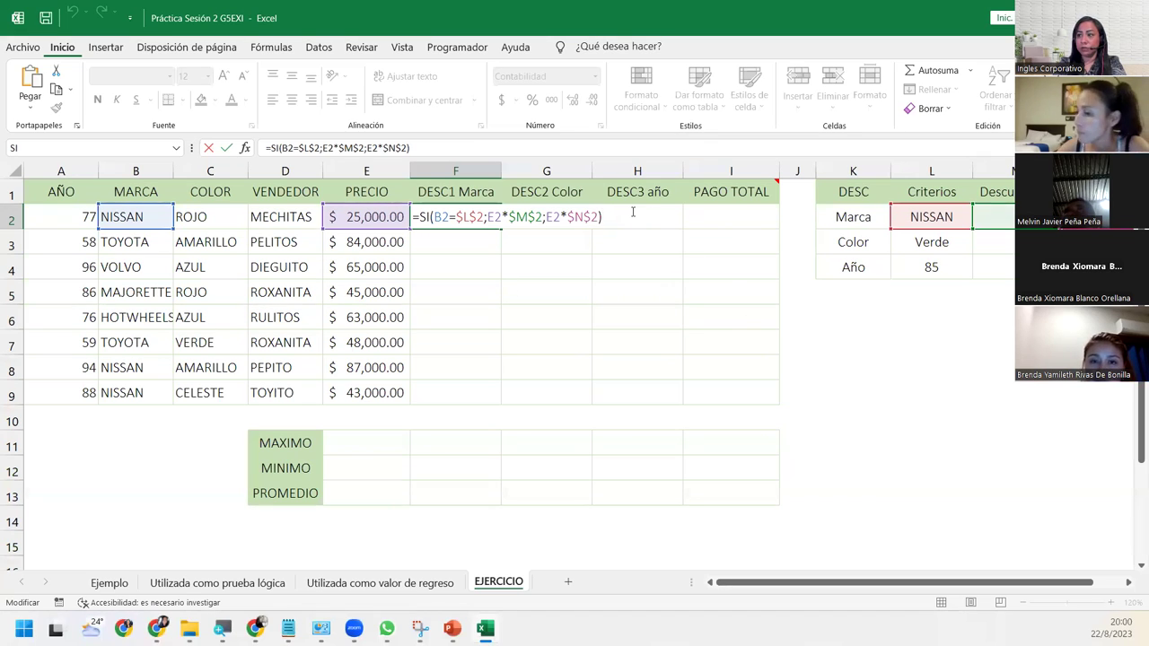
{"action": "key", "text": "Return"}
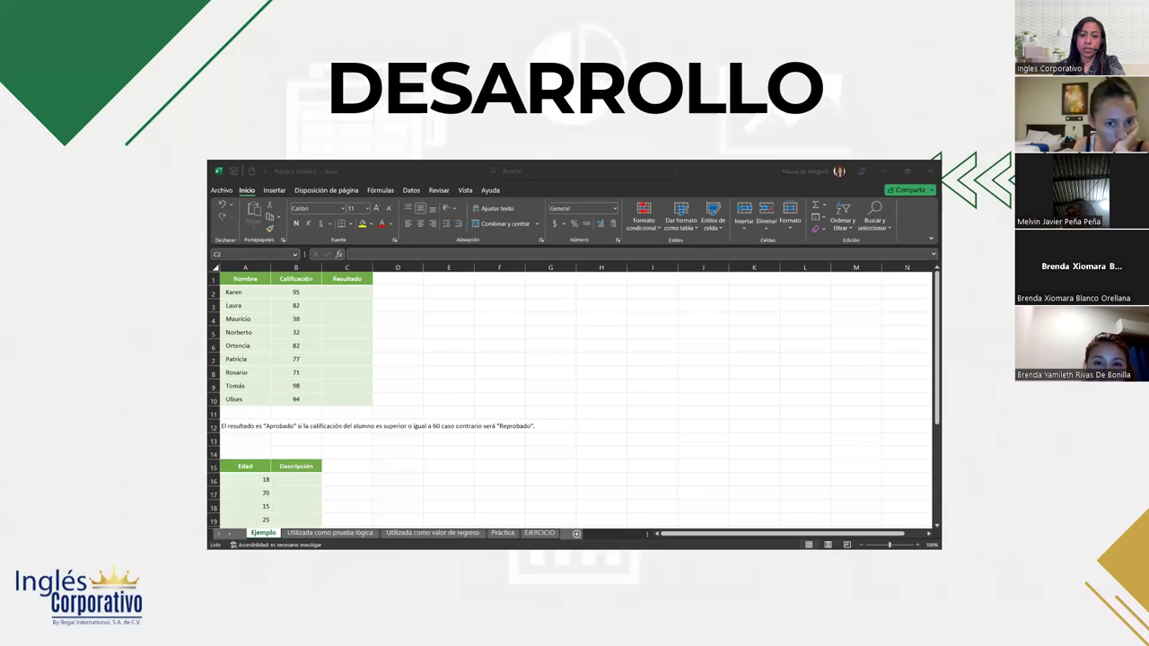
{"action": "key", "text": "Right"}
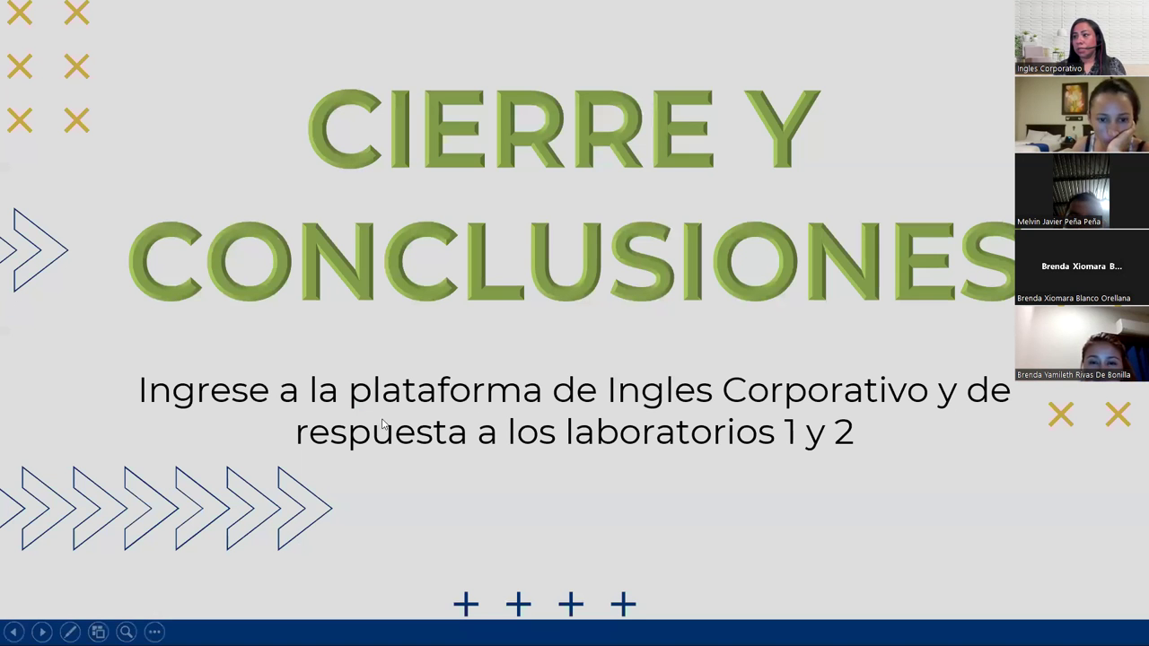